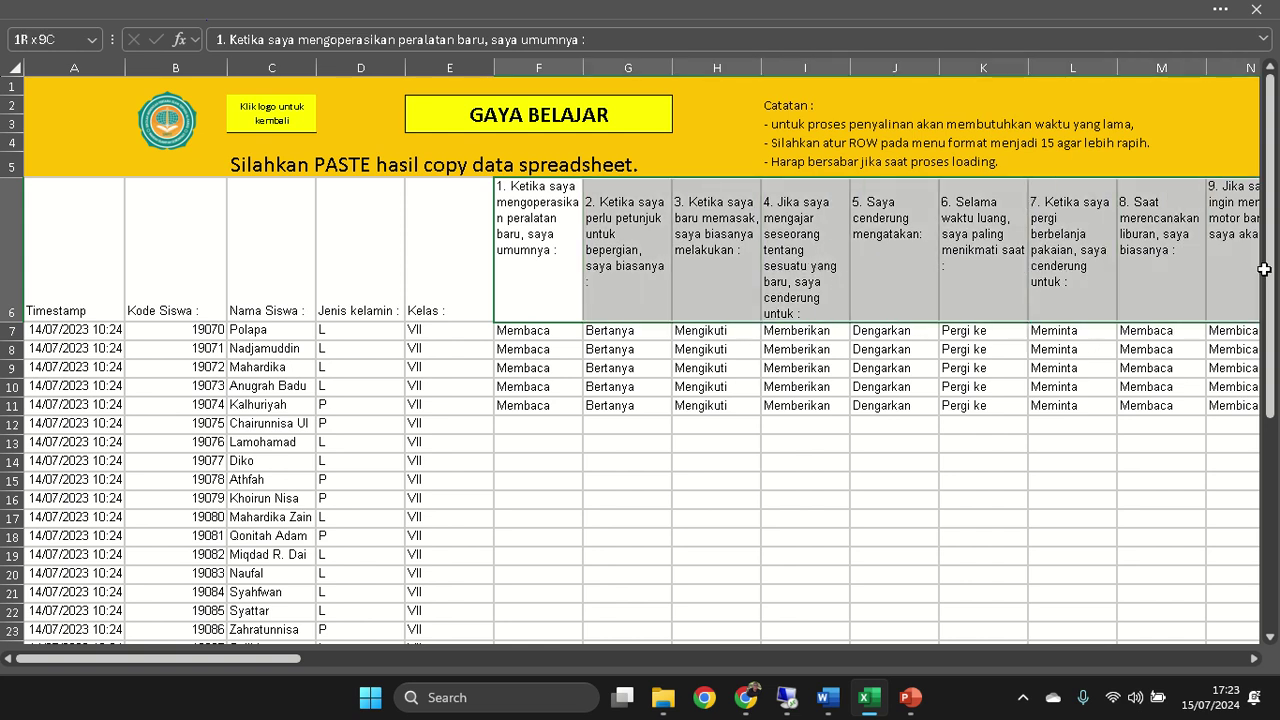
- Review the header row of the GAYA BELAJAR sheet, ending on the Timestamp header cell
drag(245, 256, 77, 254)
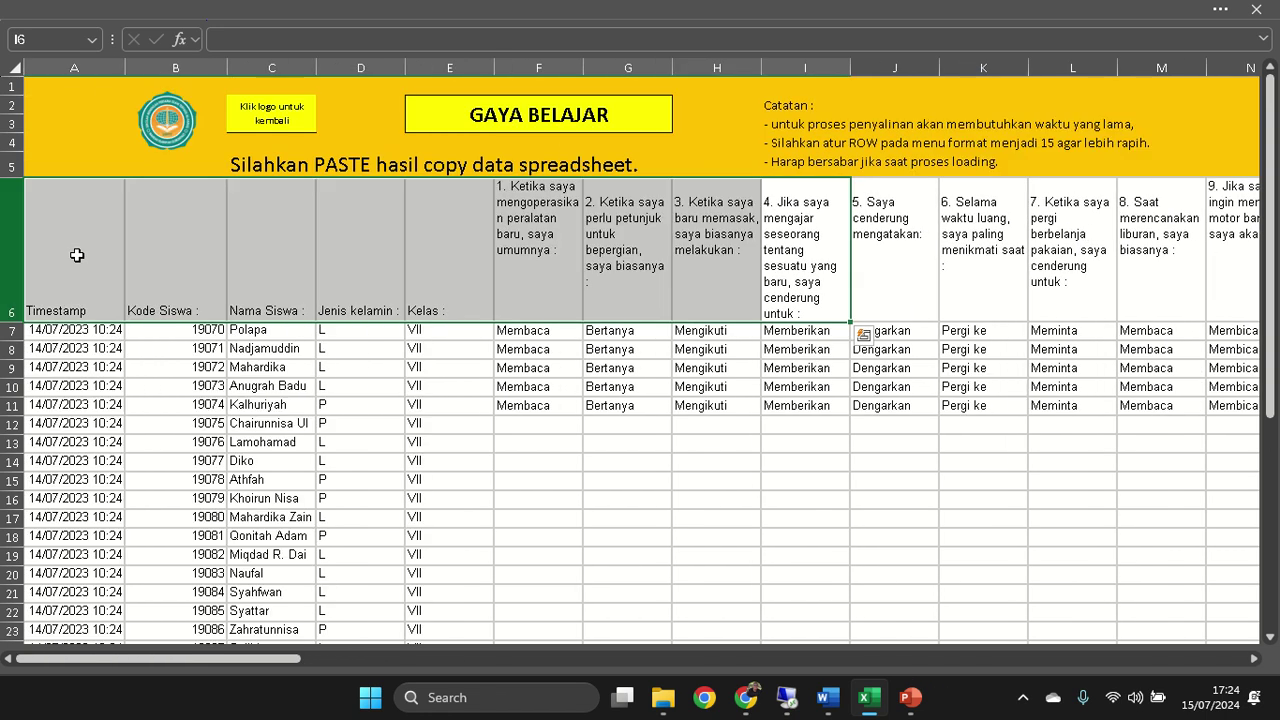
click(90, 250)
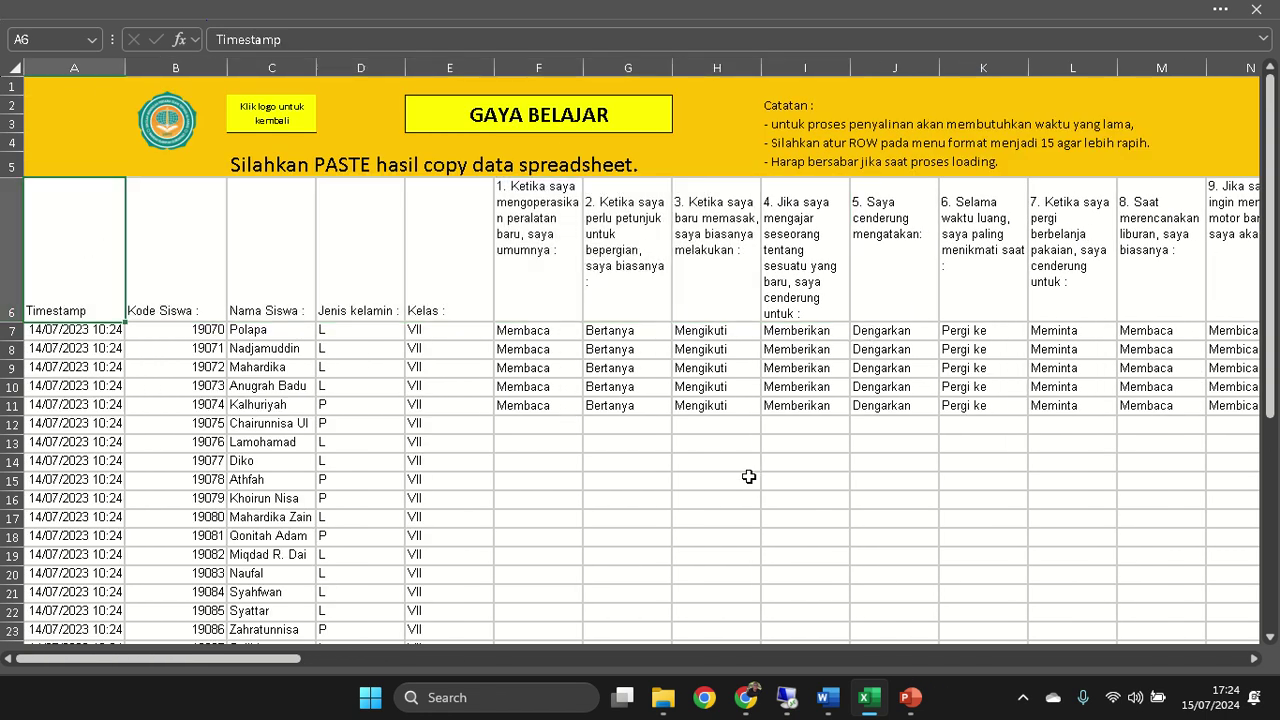
- Switch to the TDA V2 Google Drive folder in Chrome and point out the TDA MBTI, TDA BAKAT MINAT and TDA MULTIPLE INTELEGENSI forms
mouse_move(746, 697)
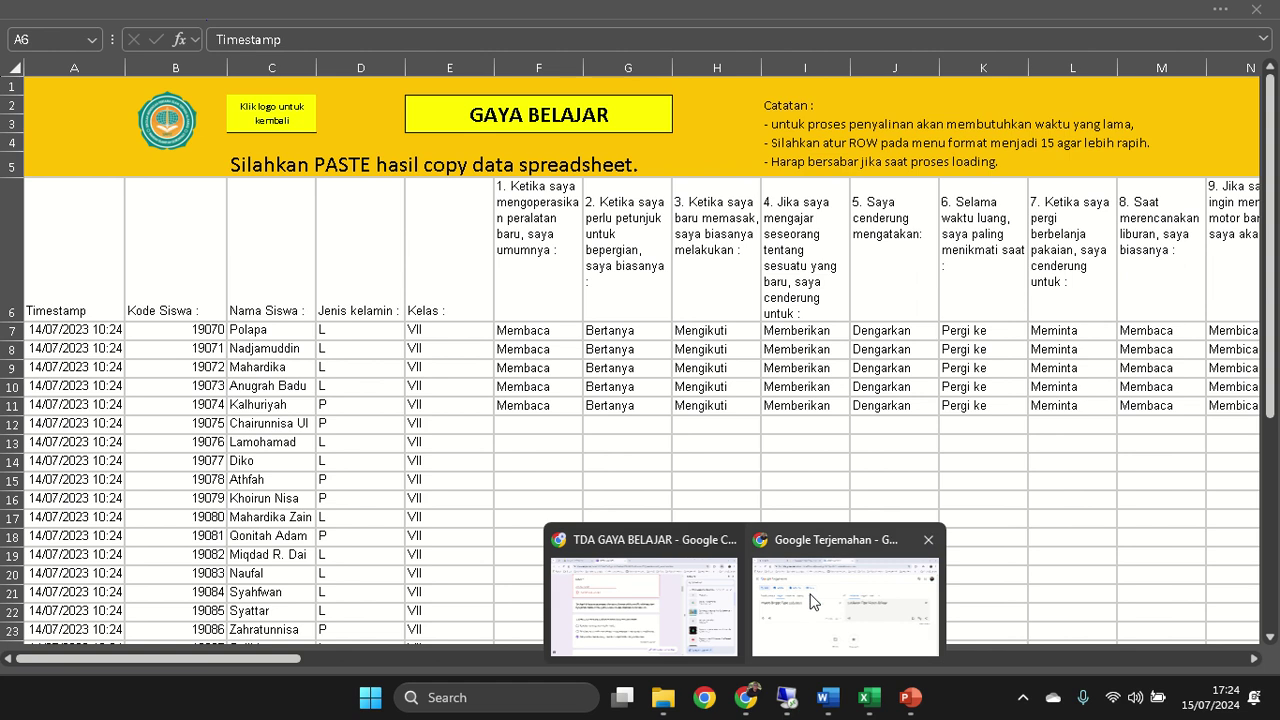
click(643, 605)
click(165, 14)
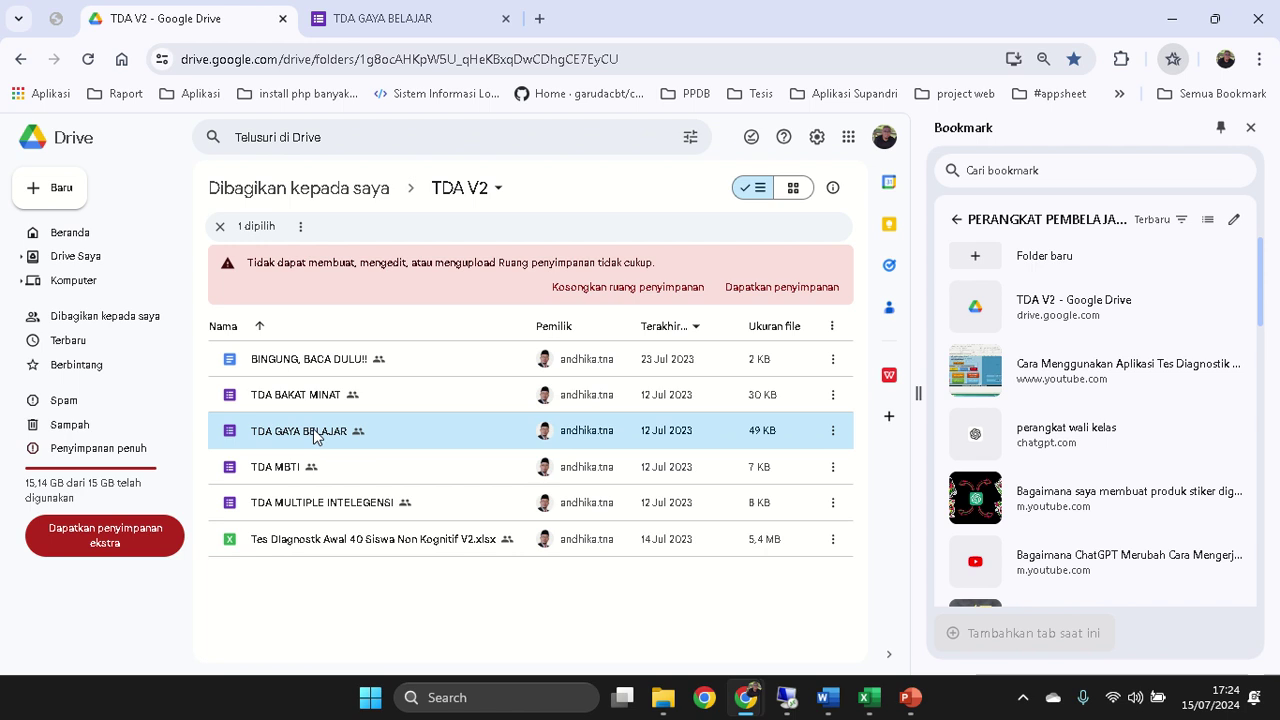
click(322, 471)
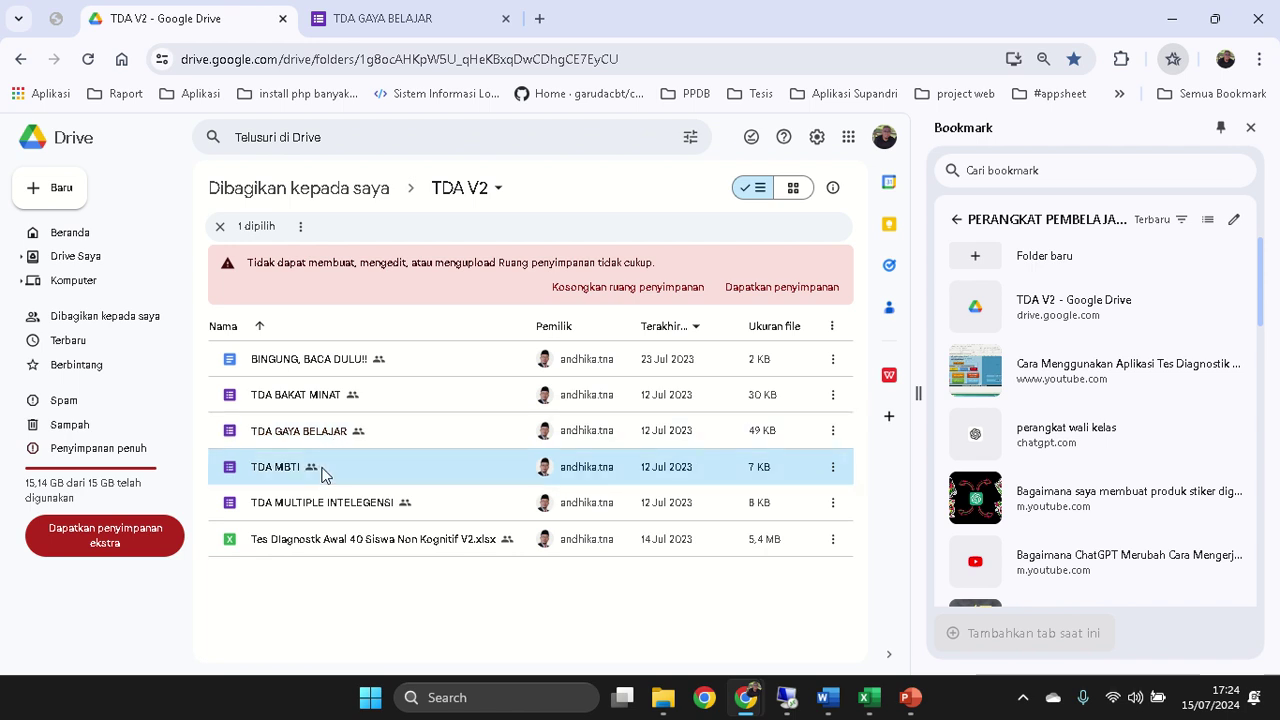
click(325, 399)
click(365, 512)
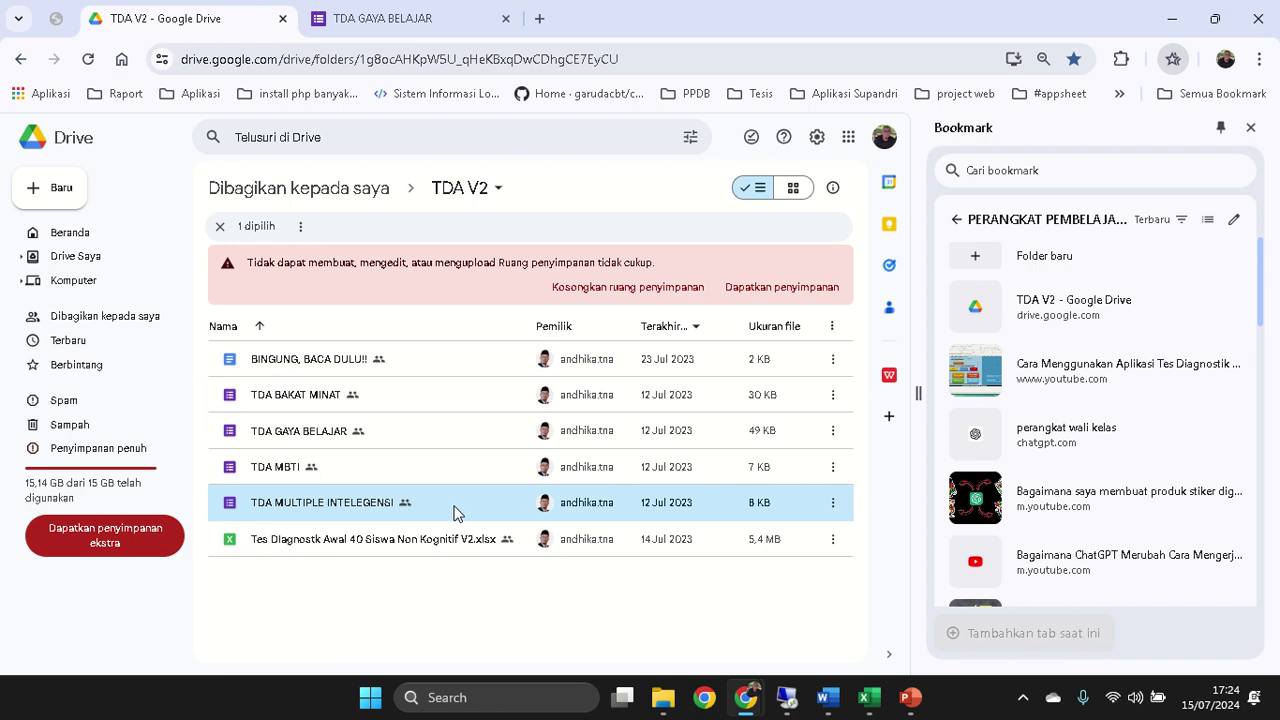
- Go to the TDA GAYA BELAJAR form and look over its instructions and identity section
click(405, 19)
scroll(280, 380, up, 10)
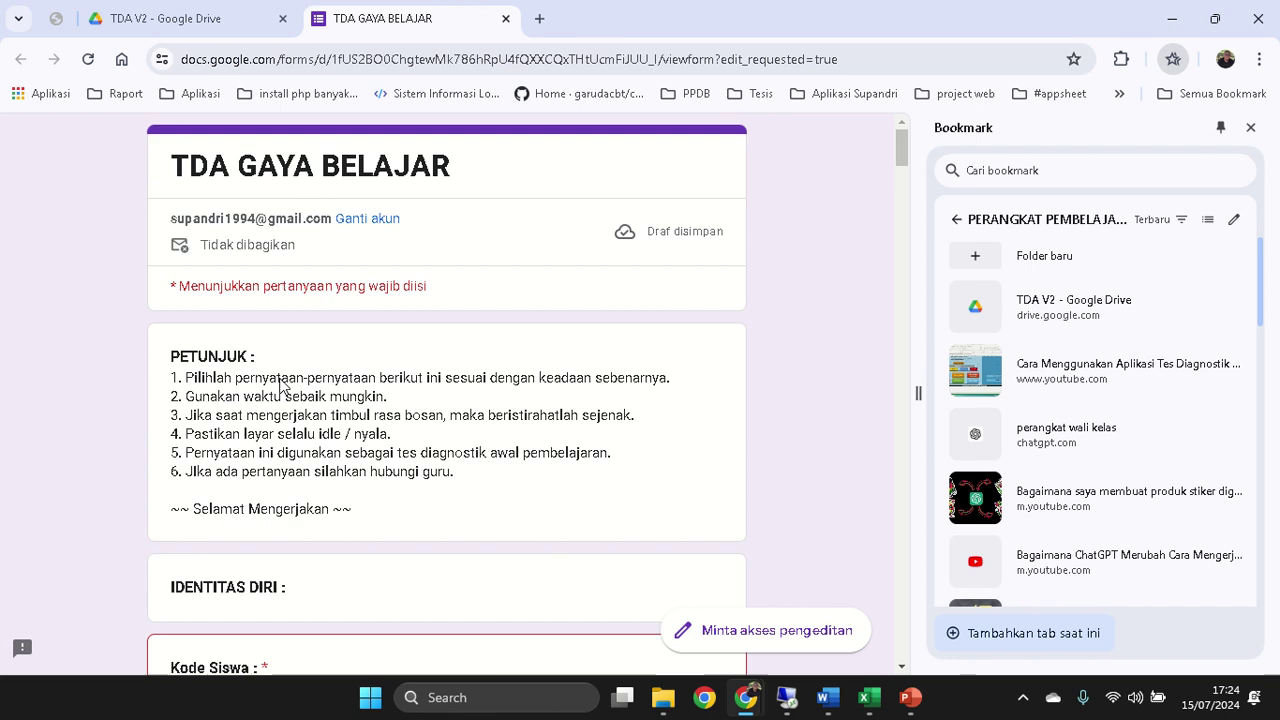
scroll(281, 378, down, 4)
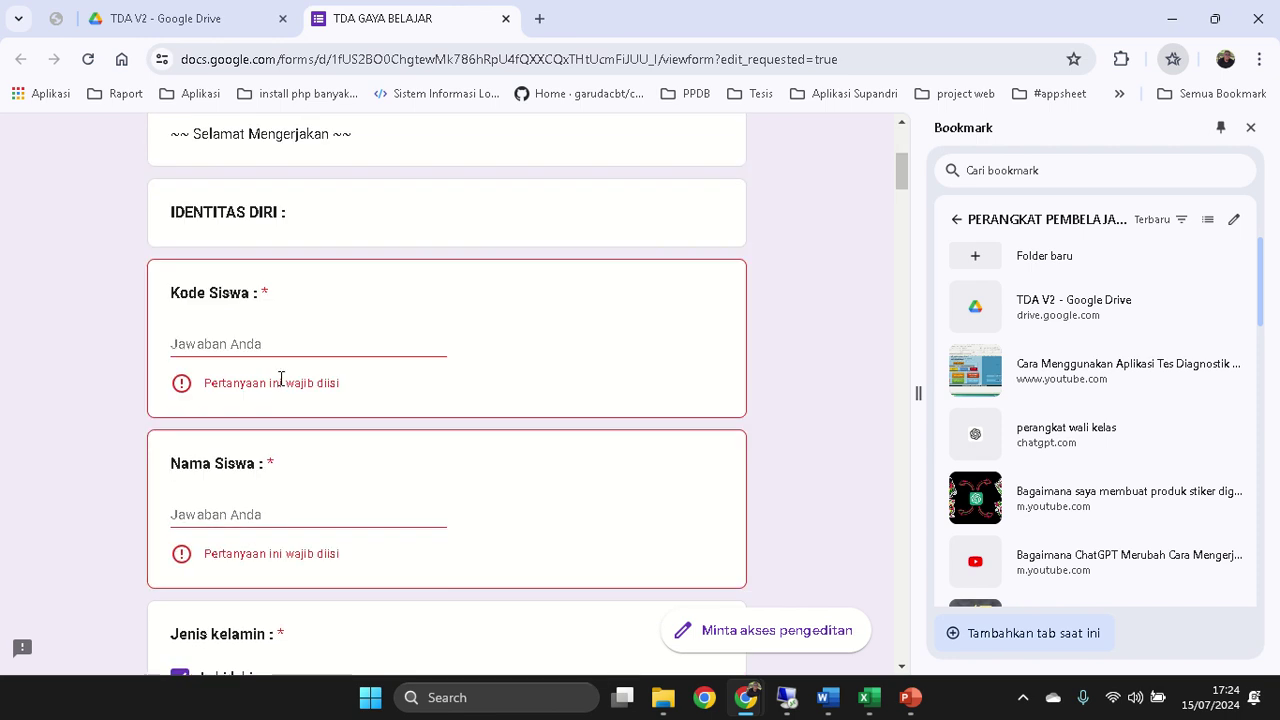
scroll(387, 380, up, 1)
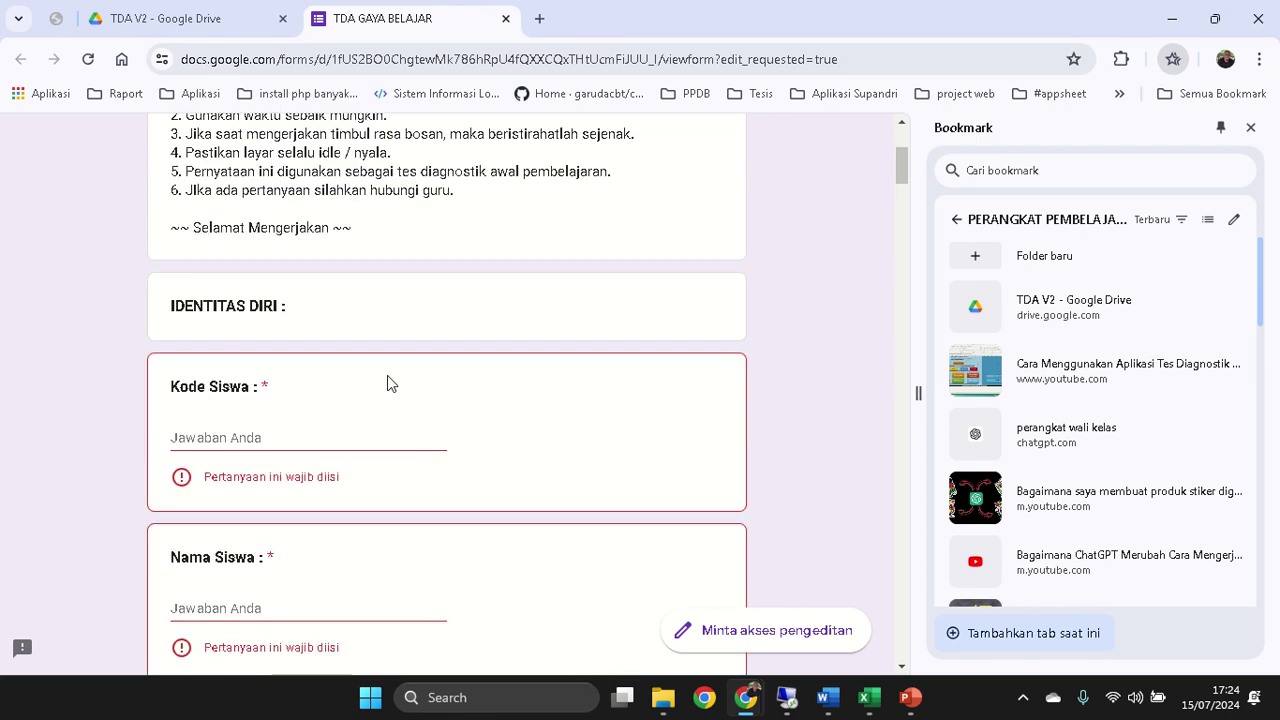
scroll(387, 380, down, 1)
- Go through the Kode Siswa, Nama Siswa and Kelas fields without filling them, and clear the Laki-laki choice under Jenis kelamin
click(264, 346)
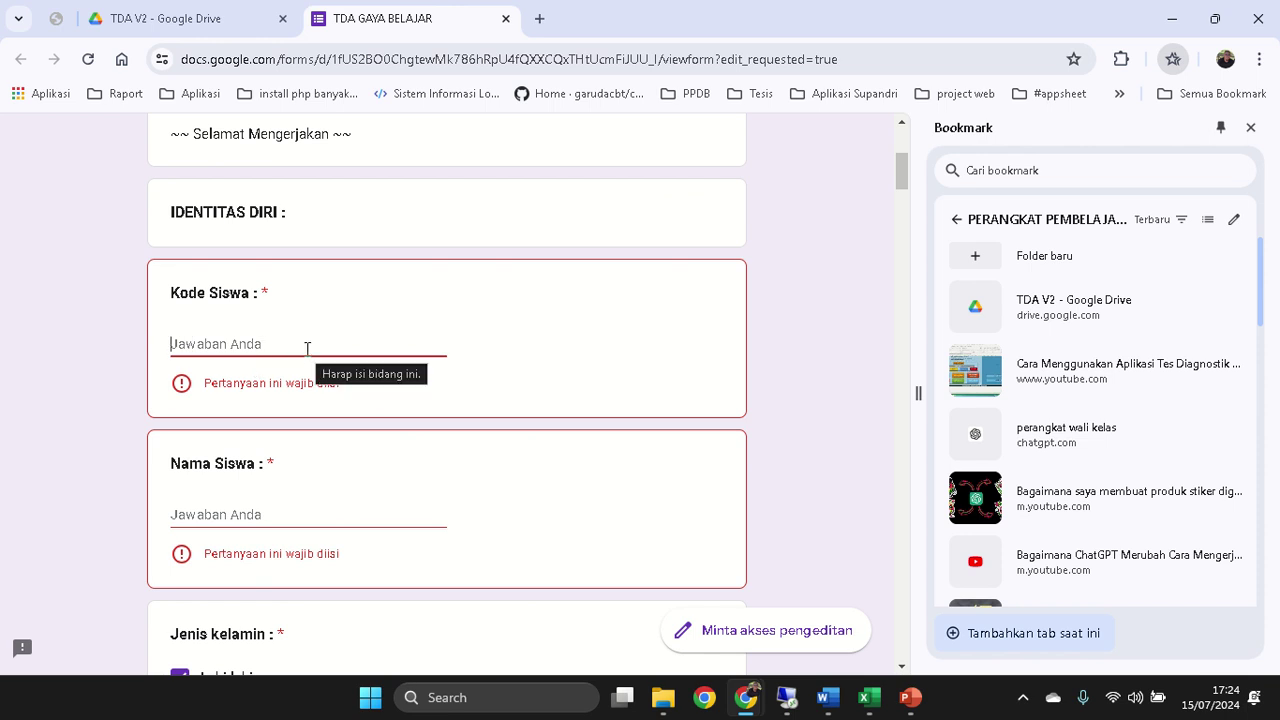
scroll(367, 395, down, 1)
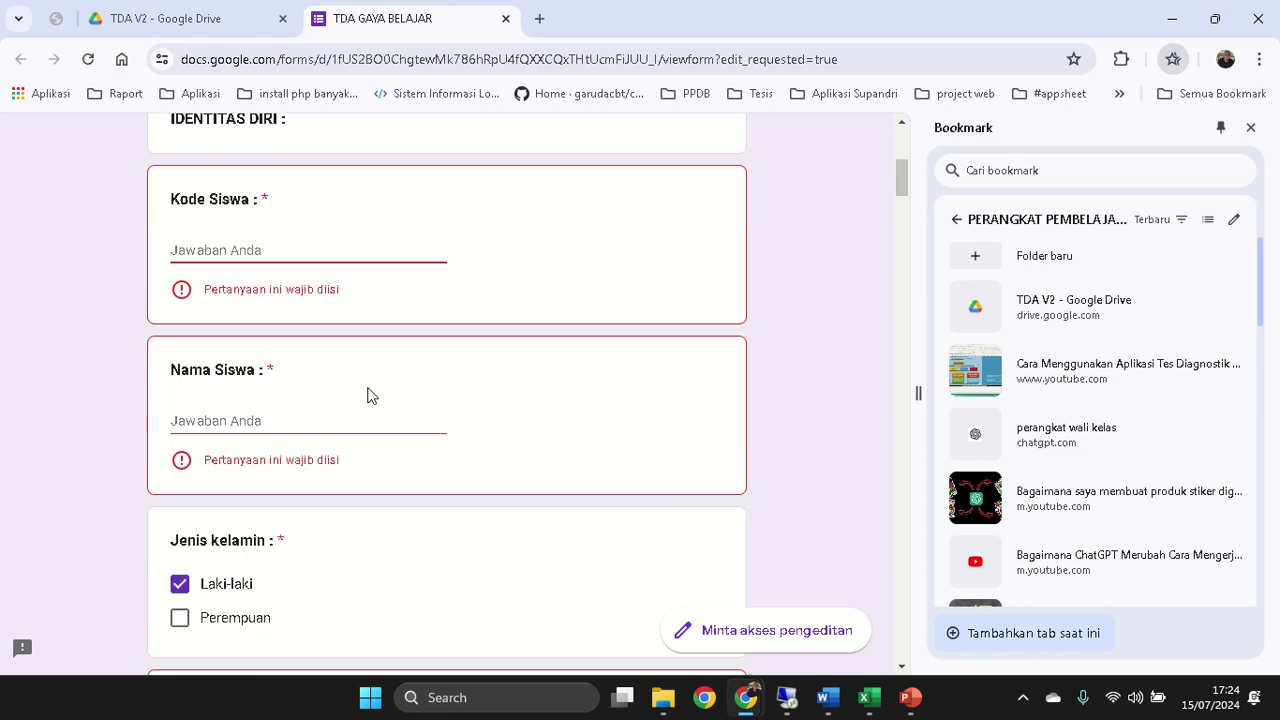
click(251, 426)
scroll(466, 437, down, 3)
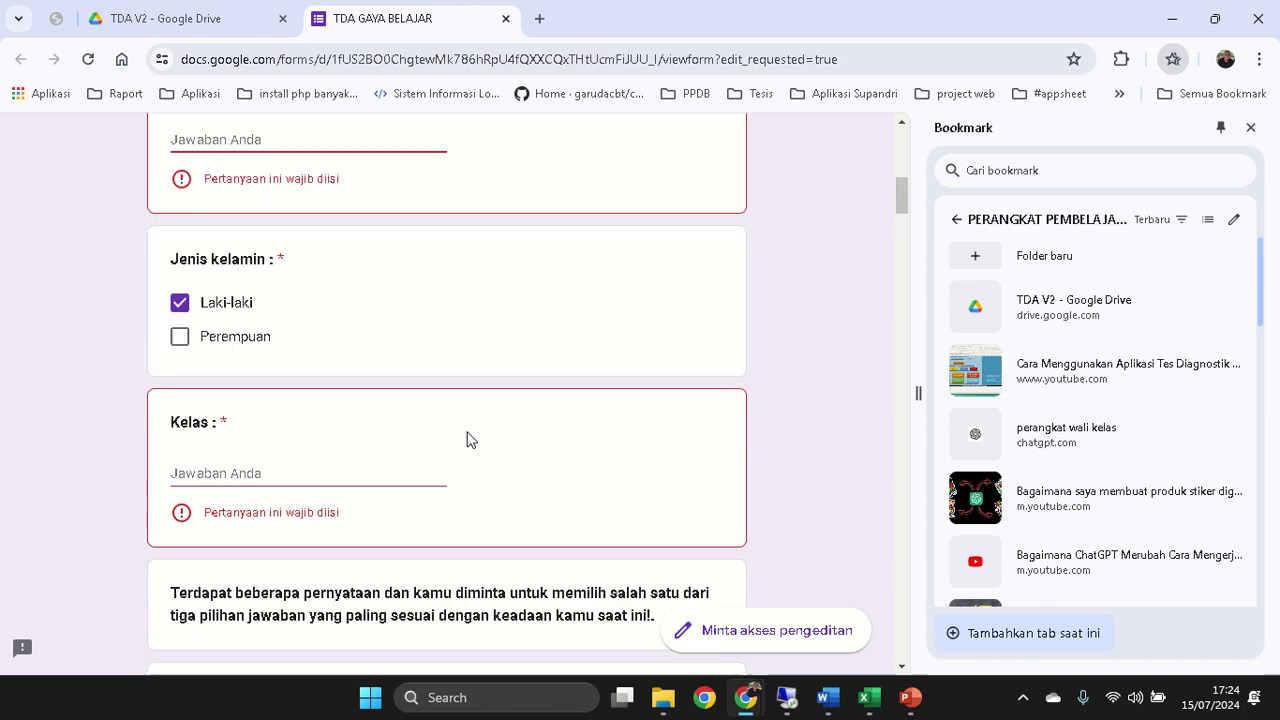
click(193, 312)
click(218, 500)
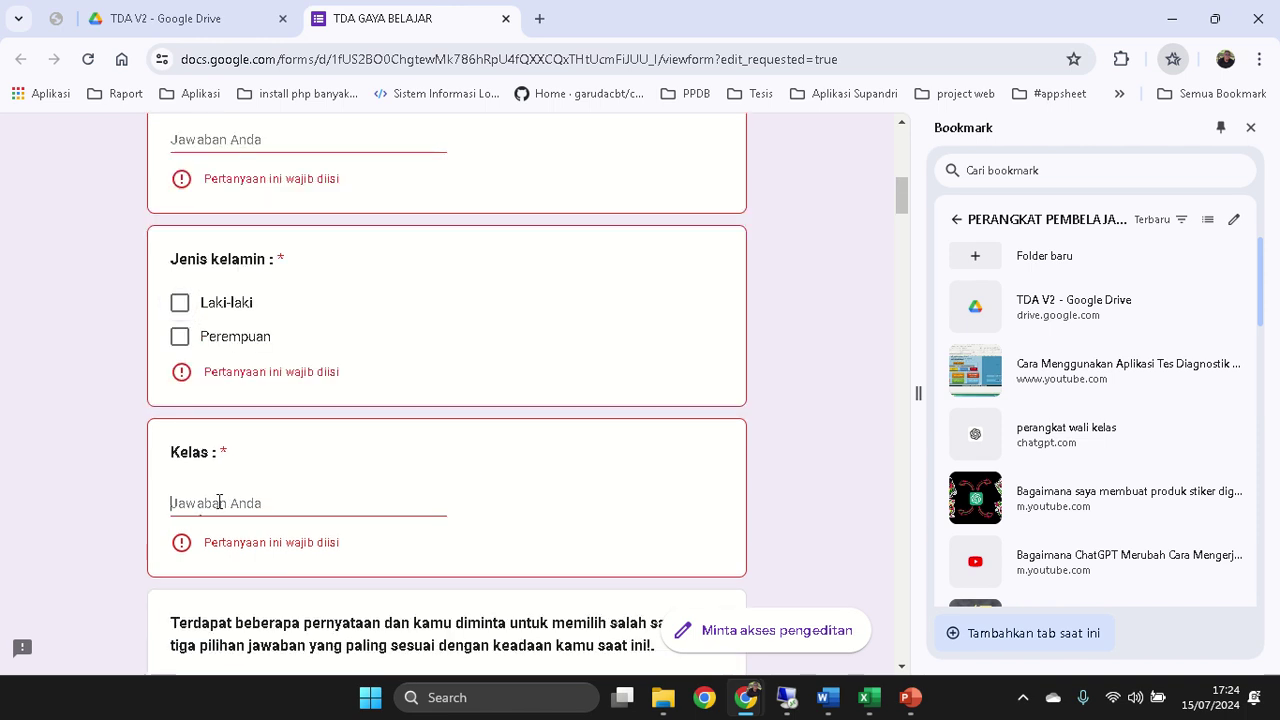
- Answer question 2 with "Bertanya denah atau arah ke orang lain" and question 3 with "Mengikuti petunjuk resep tertulis"
scroll(575, 468, down, 3)
scroll(575, 468, down, 1)
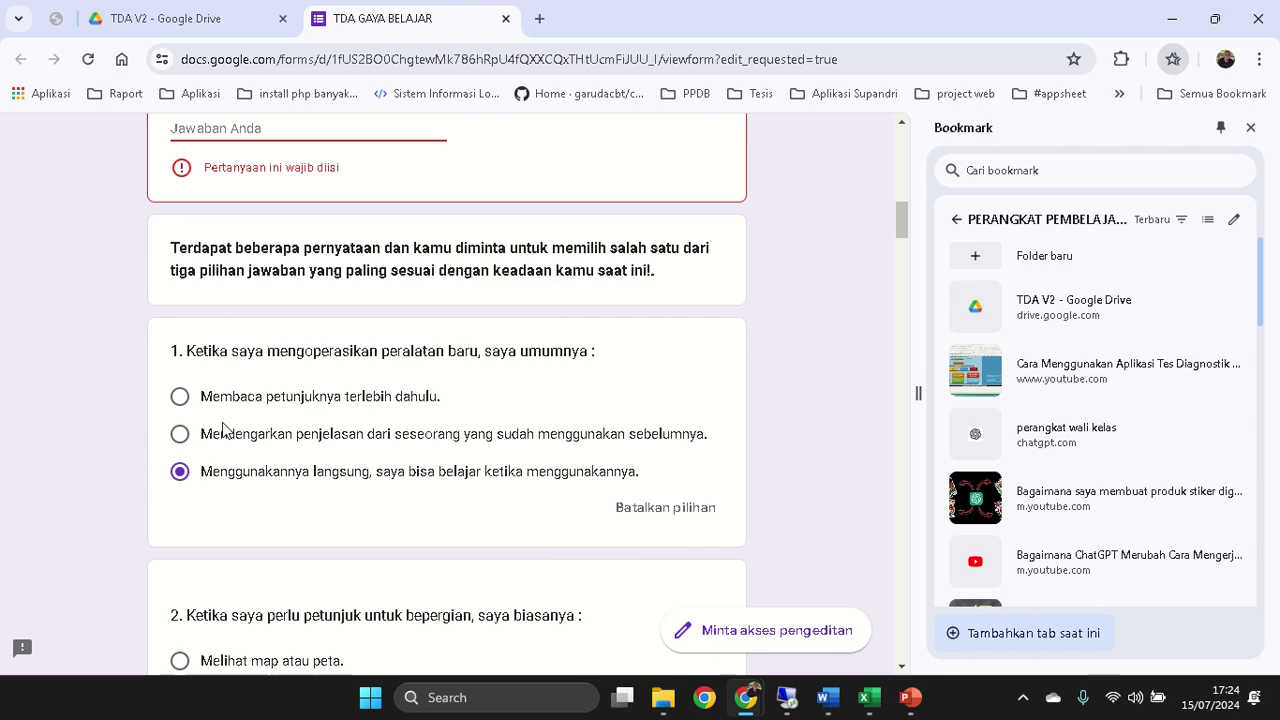
scroll(290, 420, down, 2)
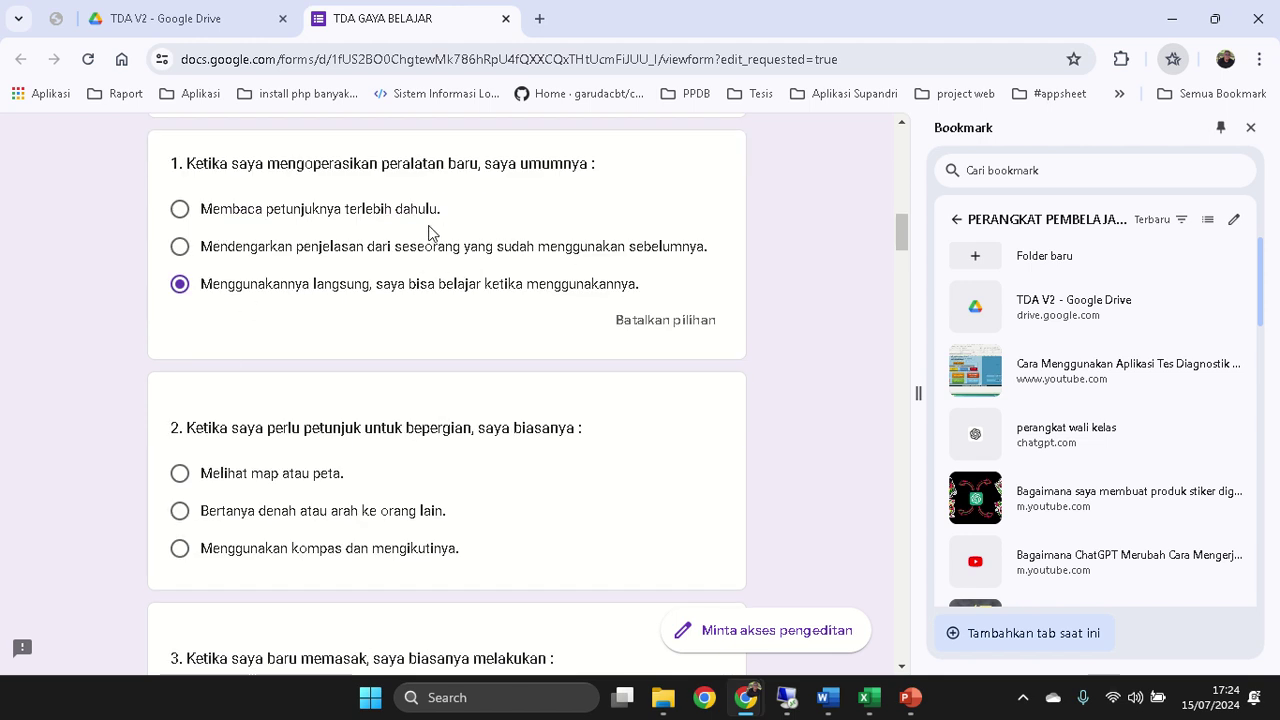
scroll(283, 445, down, 2)
click(215, 323)
scroll(235, 325, down, 2)
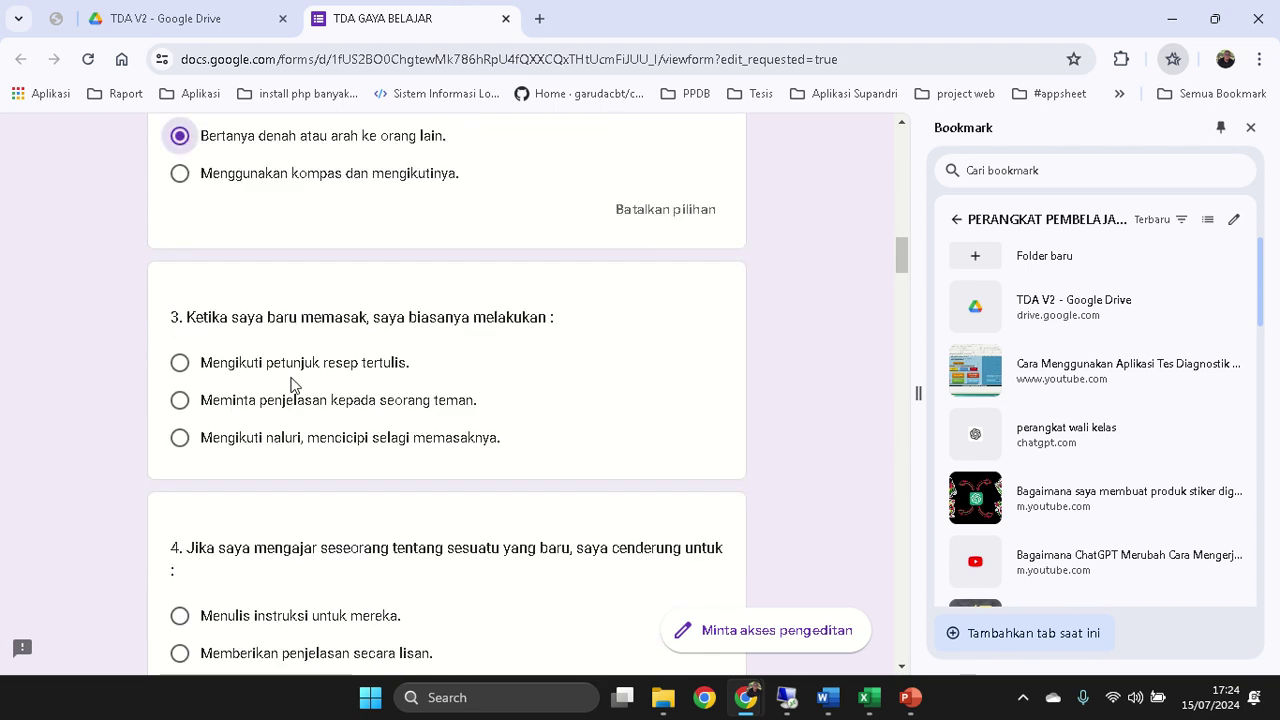
click(188, 362)
- Answer question 4 with "Menulis instruksi untuk mereka" and question 5 with "Lihat bagaimana saya melakukannya"
scroll(188, 362, down, 2)
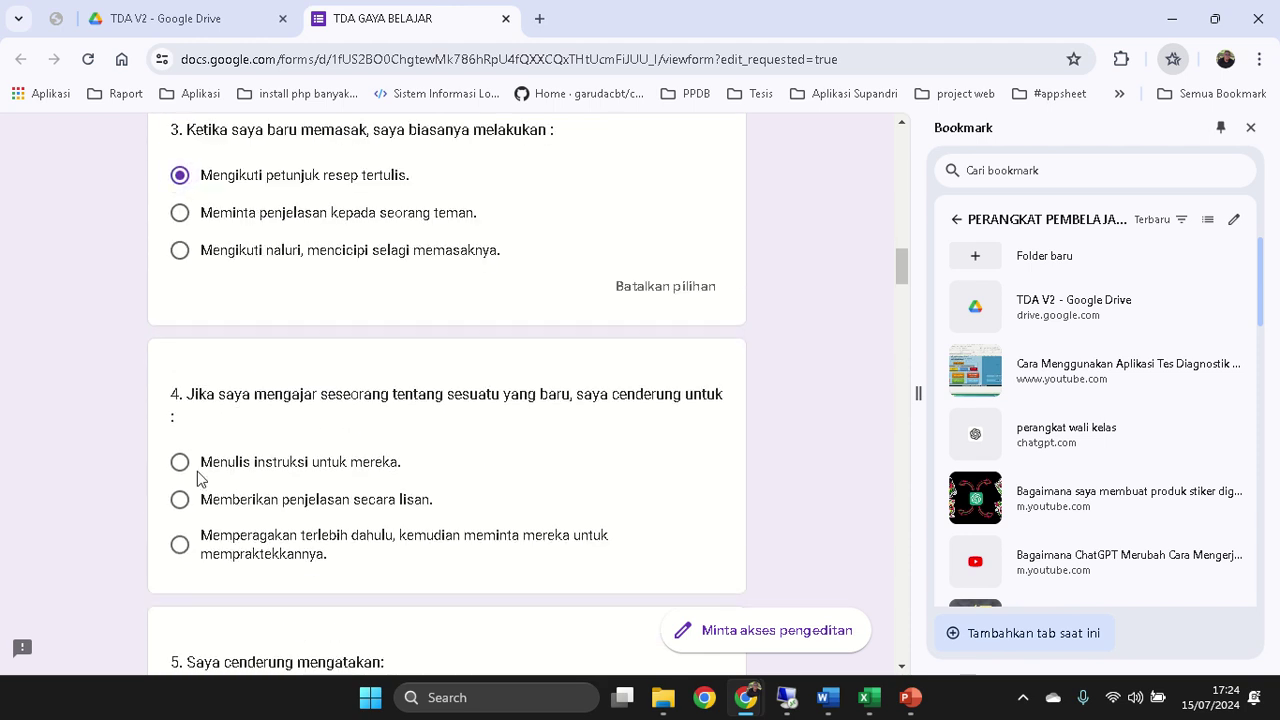
click(198, 472)
scroll(230, 468, down, 3)
click(232, 457)
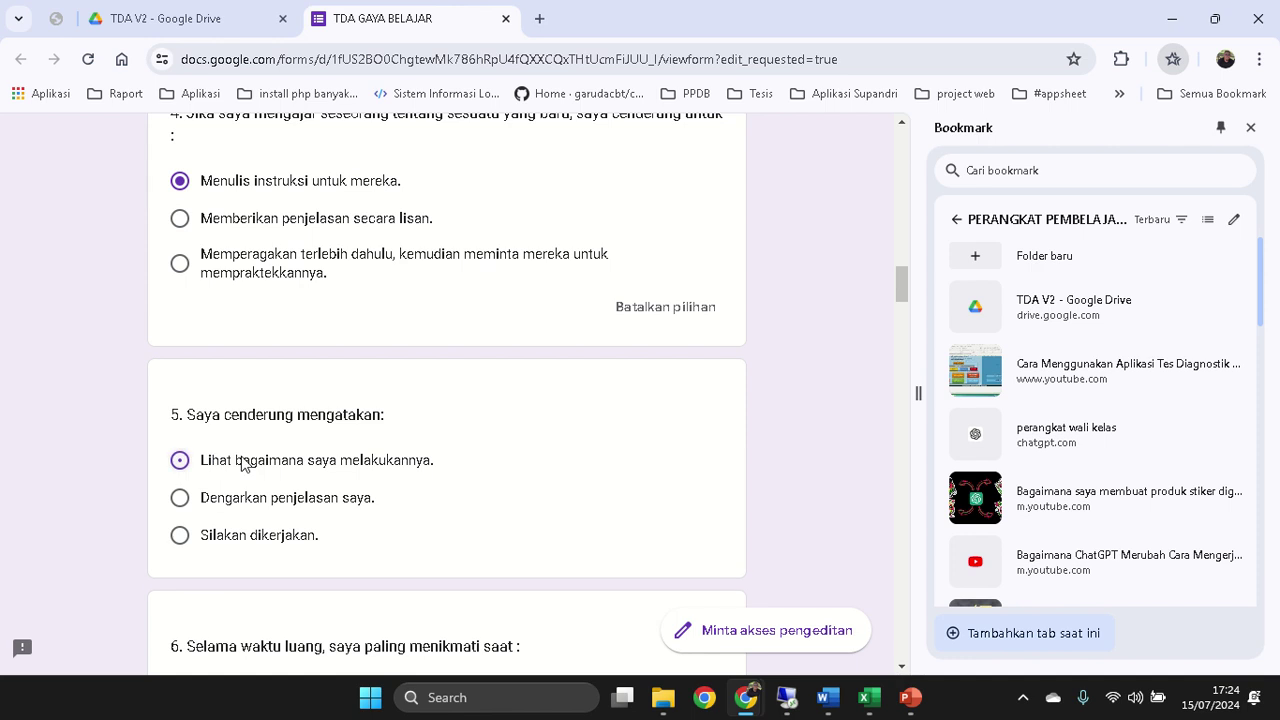
- Answer question 6 with "Mendengarkan musik dan berbincang dengan teman saya" and question 7 with "Mencoba pakaian dan melihat kecocokannya"
scroll(255, 466, down, 3)
click(240, 479)
scroll(221, 403, down, 3)
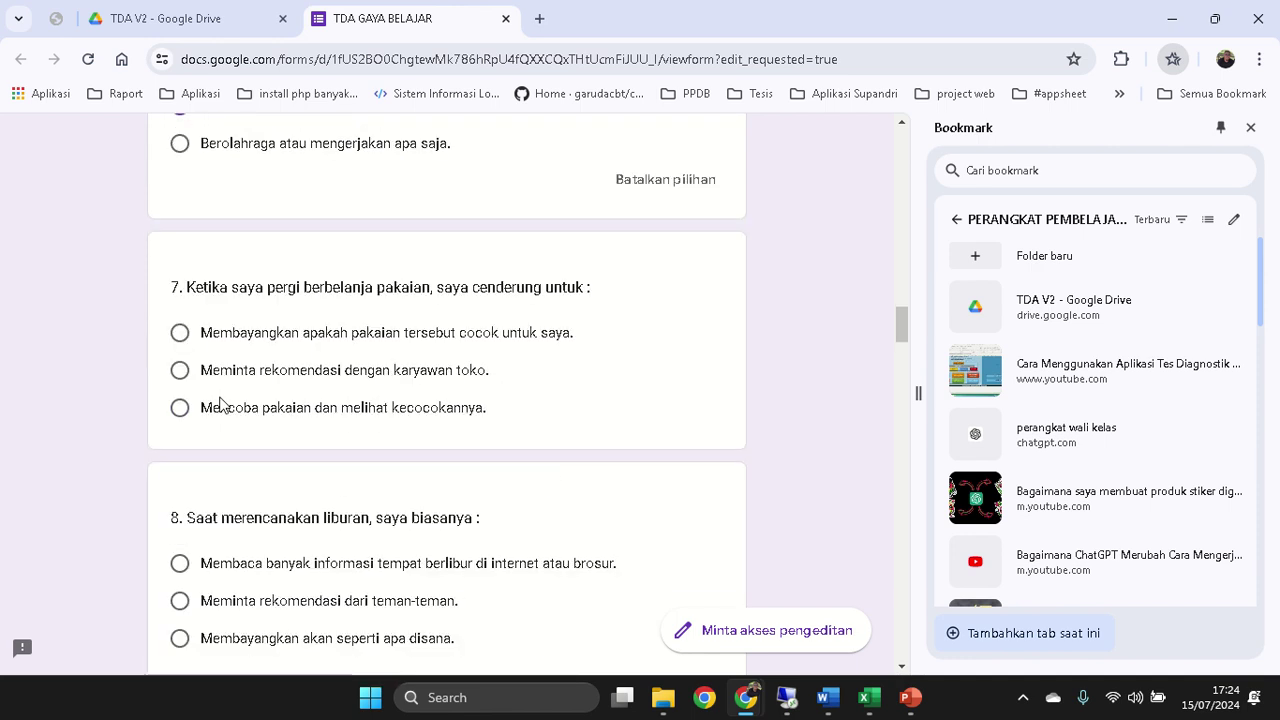
click(220, 404)
- Answer question 8 with "Meminta rekomendasi dari teman-teman" and question 9 with "Membicarakan apa yang saya butuhkan dengan teman saya"
scroll(229, 480, down, 3)
click(226, 362)
scroll(229, 372, down, 3)
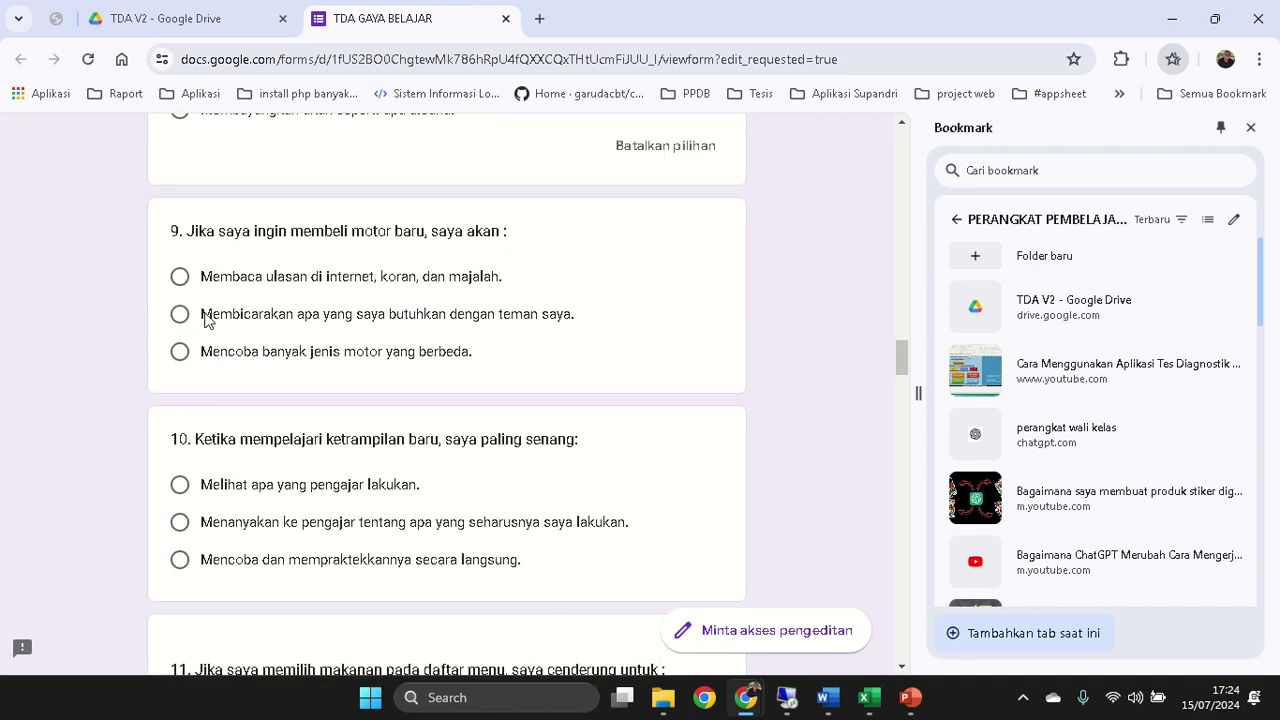
click(205, 318)
- Answer question 10 with "Melihat apa yang pengajar lakukan" and question 11 with "Membayangkan makanannya akan seperti apa"
scroll(195, 330, down, 3)
click(183, 333)
scroll(203, 423, down, 2)
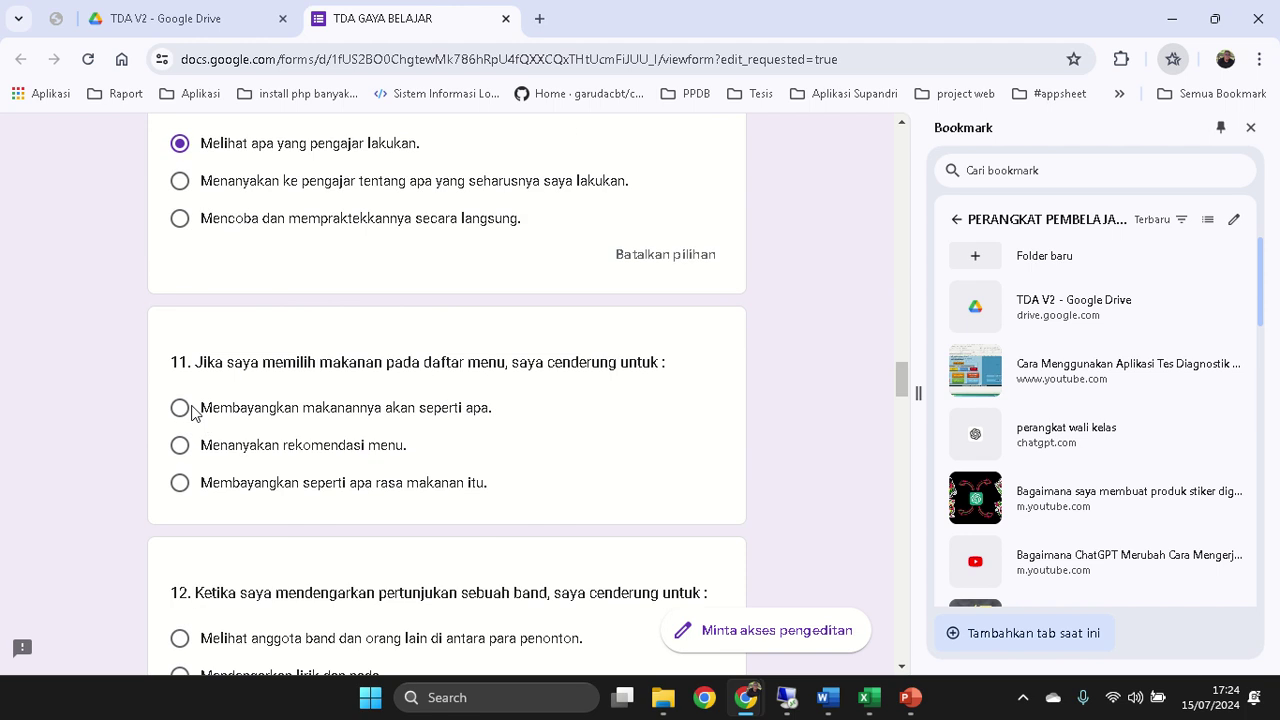
click(193, 410)
- Return to the PETUNJUK section and highlight instruction 1 about choosing statements that match one's real situation
scroll(306, 423, up, 10)
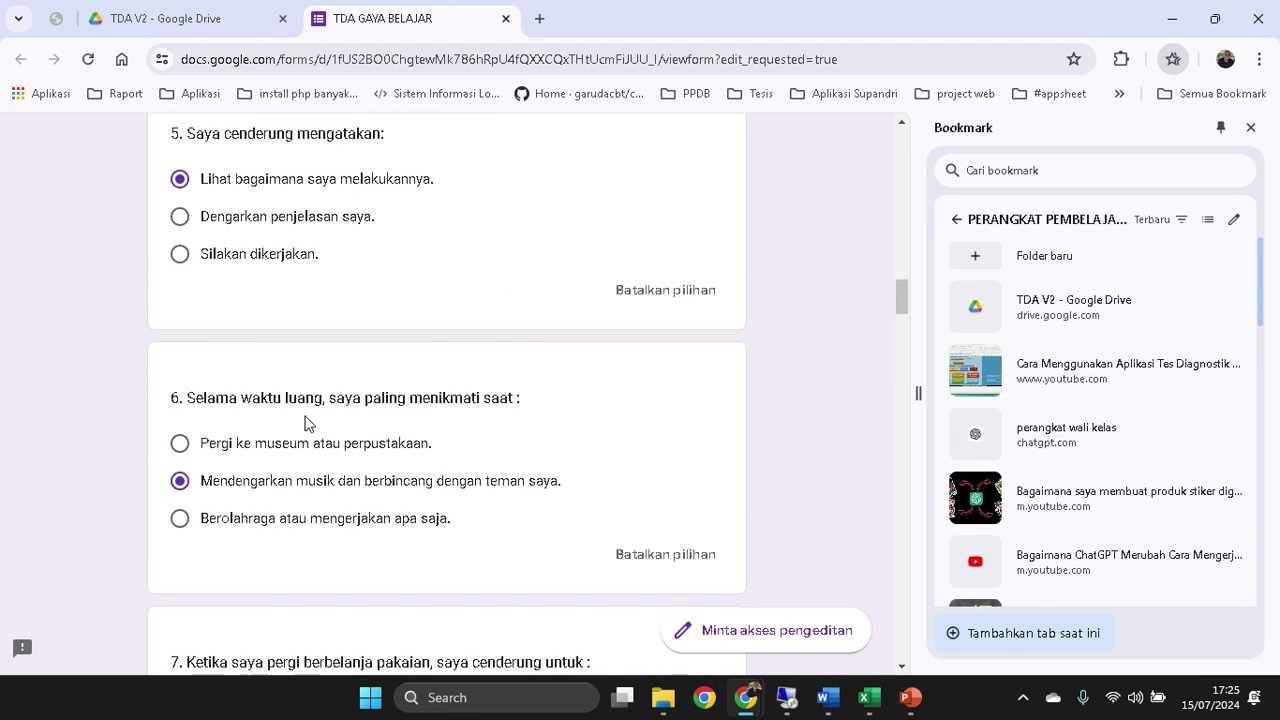
scroll(306, 423, up, 15)
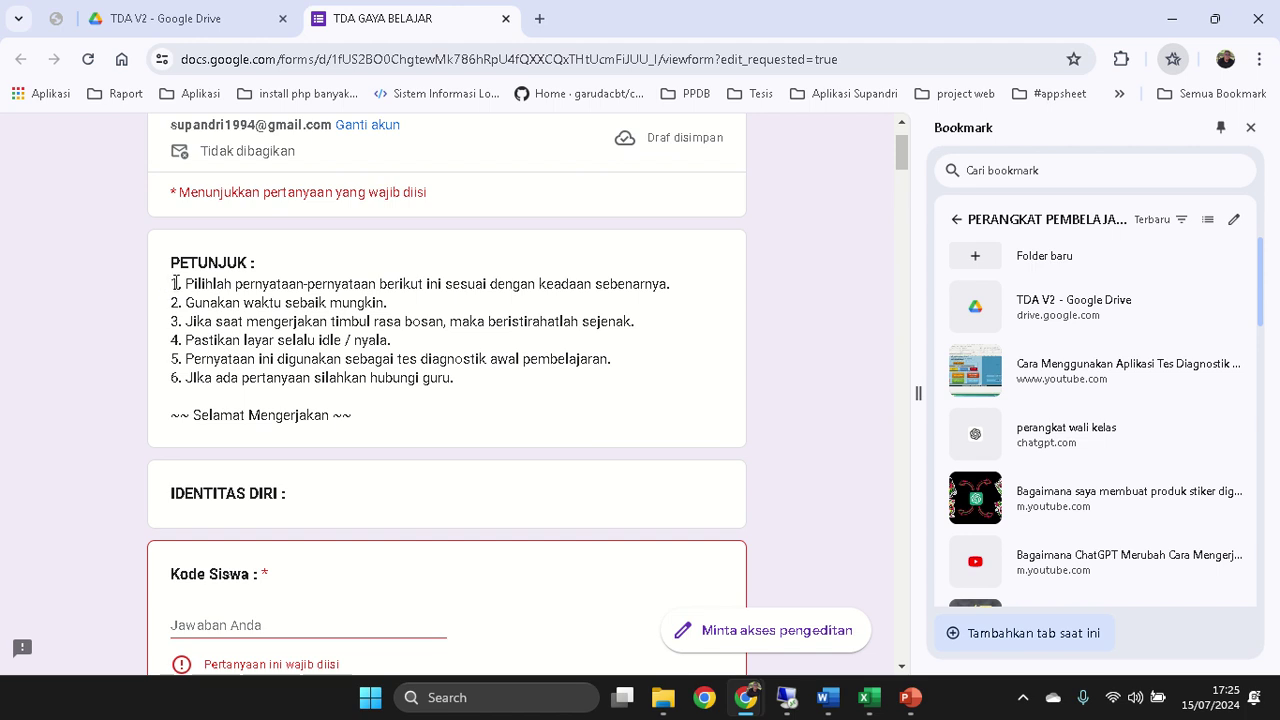
drag(168, 289, 700, 287)
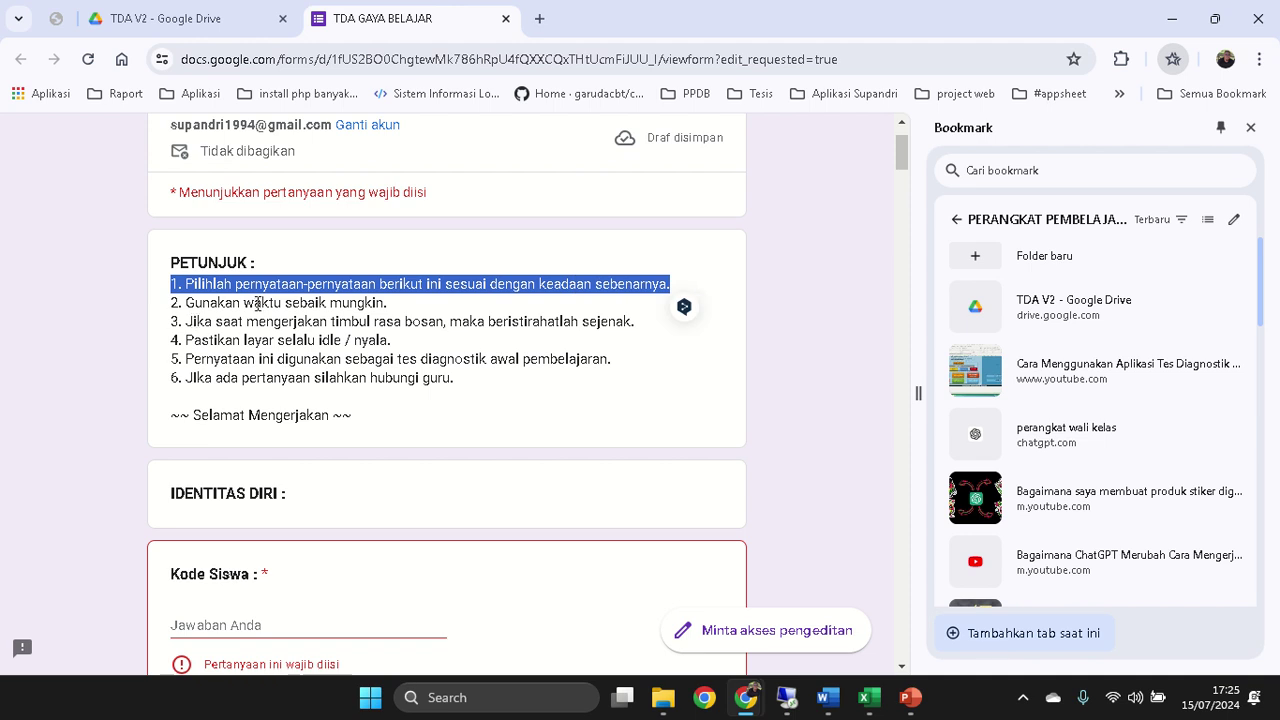
click(295, 281)
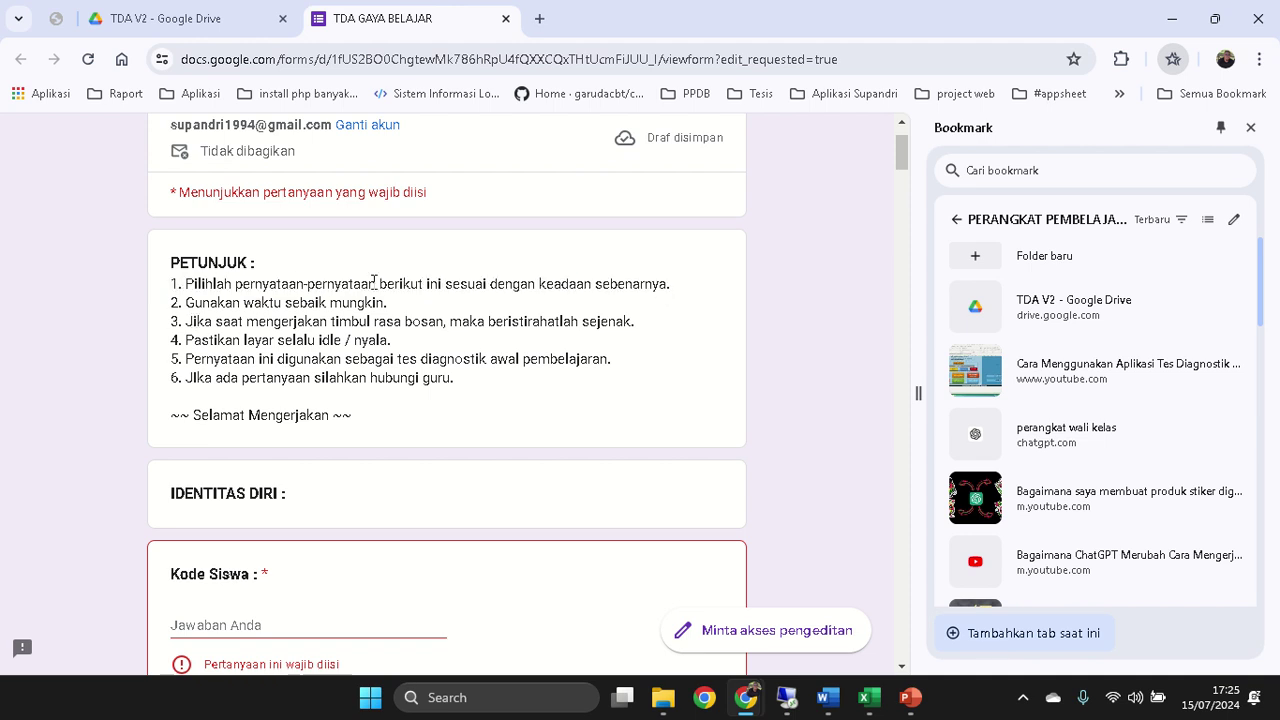
drag(668, 285, 130, 302)
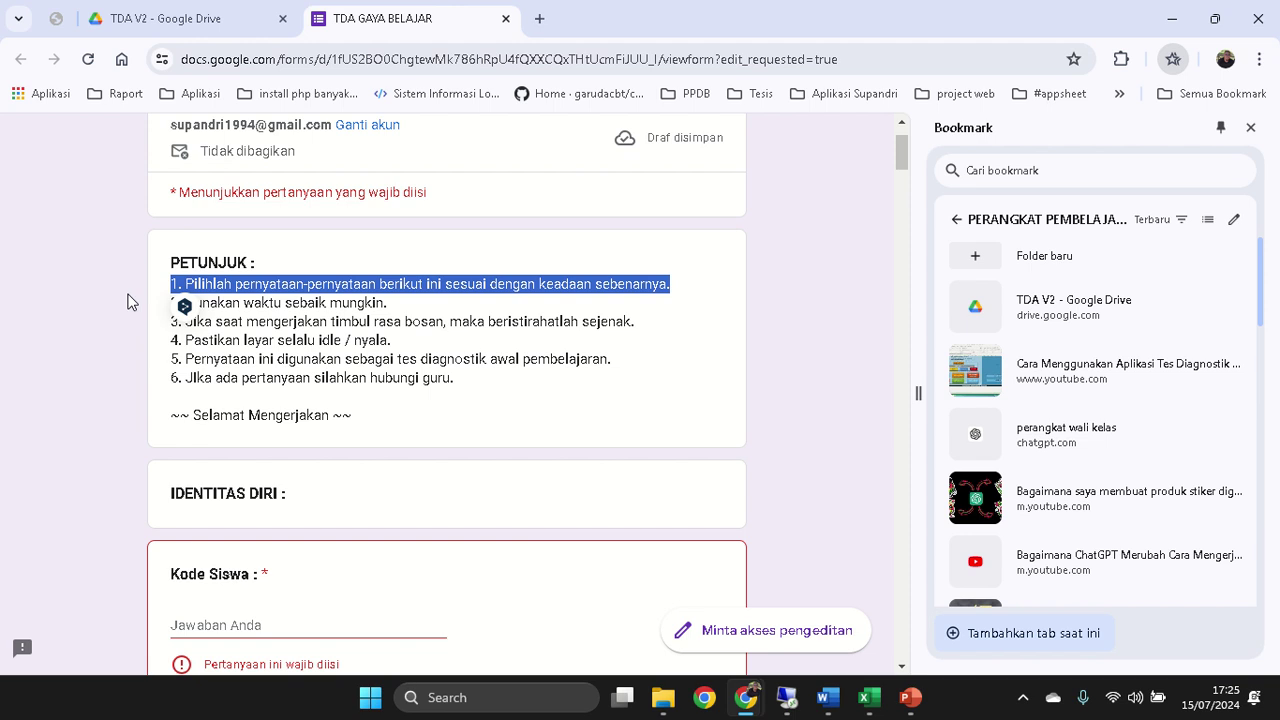
- Recheck the identity fields and highlight instruction 3 about resting when bored in the PETUNJUK section
scroll(367, 405, down, 4)
scroll(367, 405, down, 3)
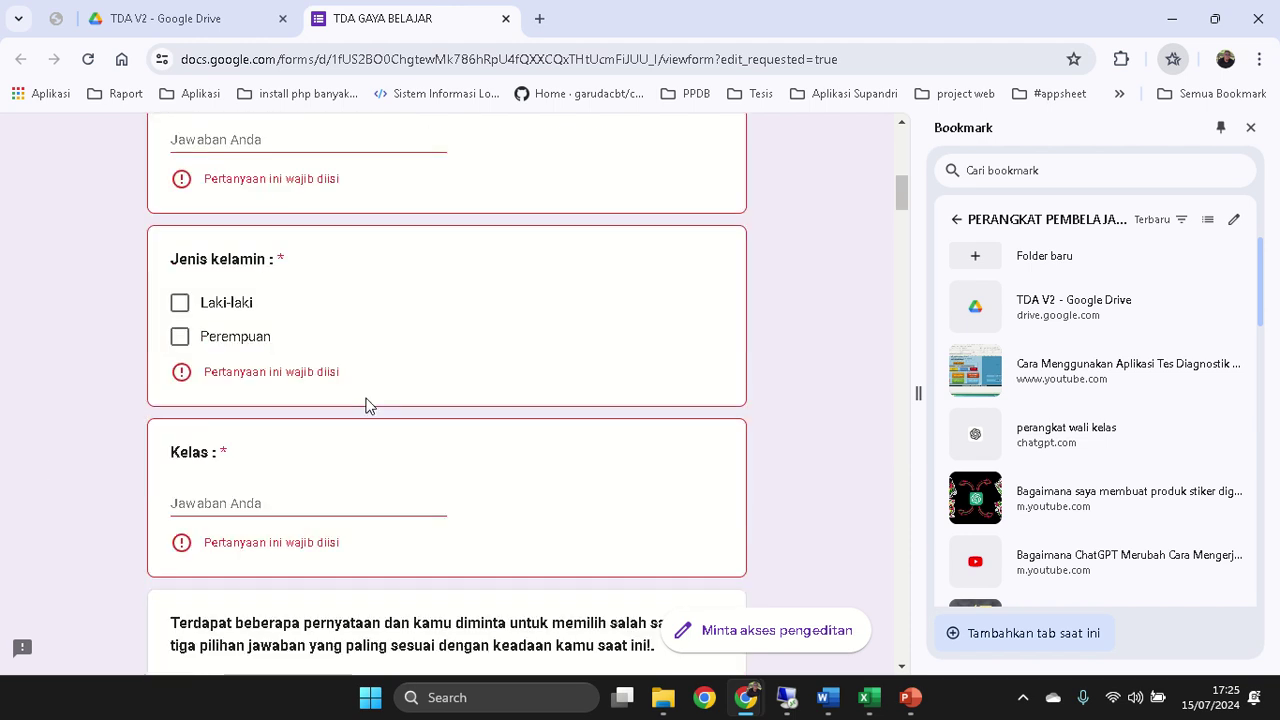
scroll(367, 405, up, 7)
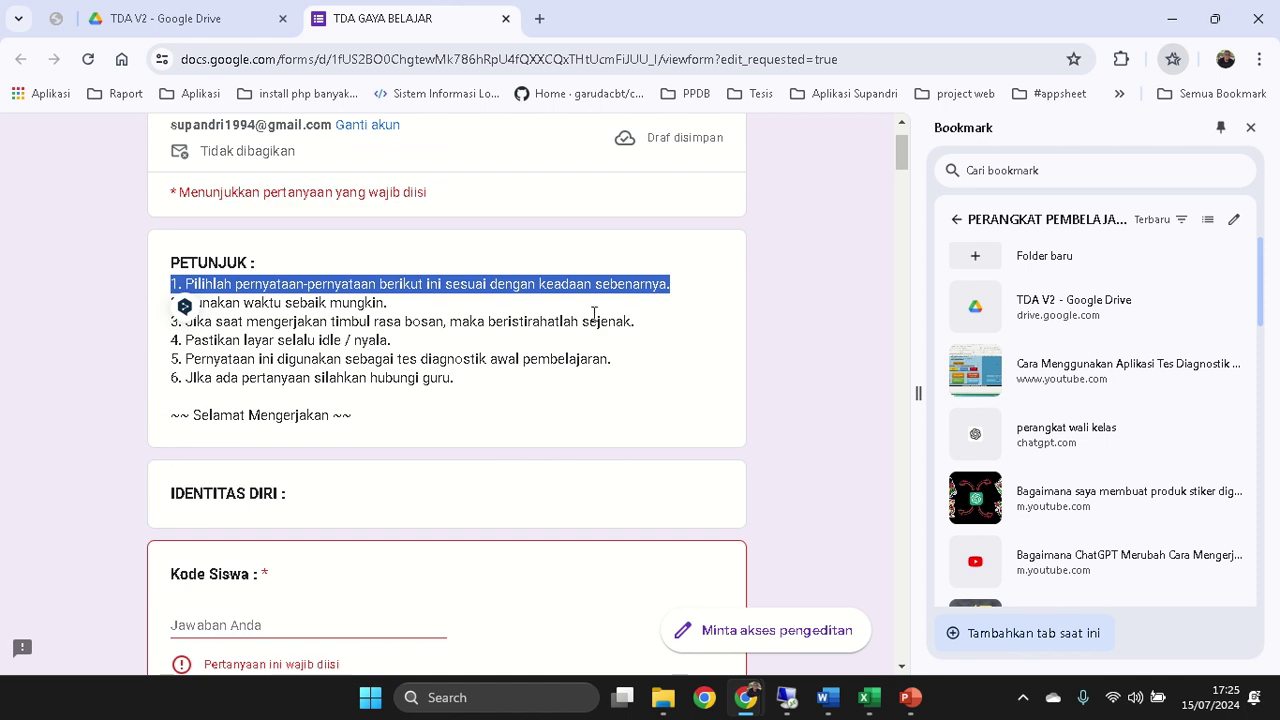
drag(636, 322, 161, 333)
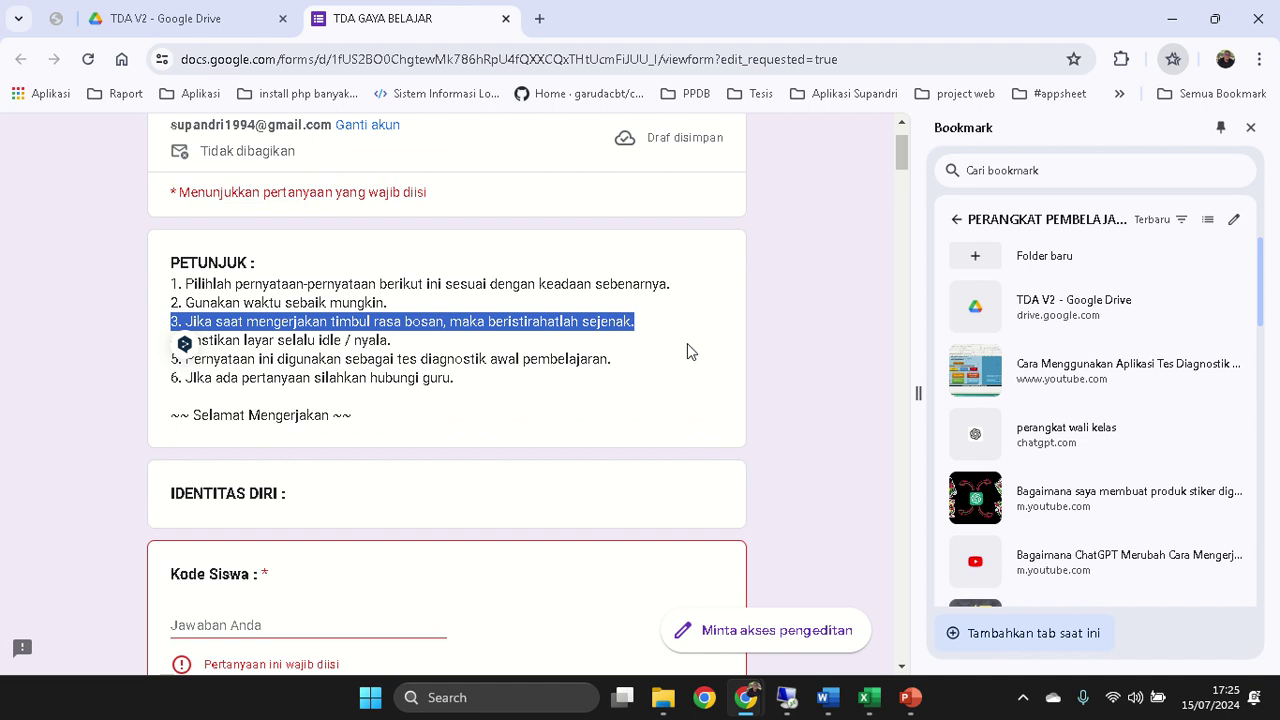
click(656, 359)
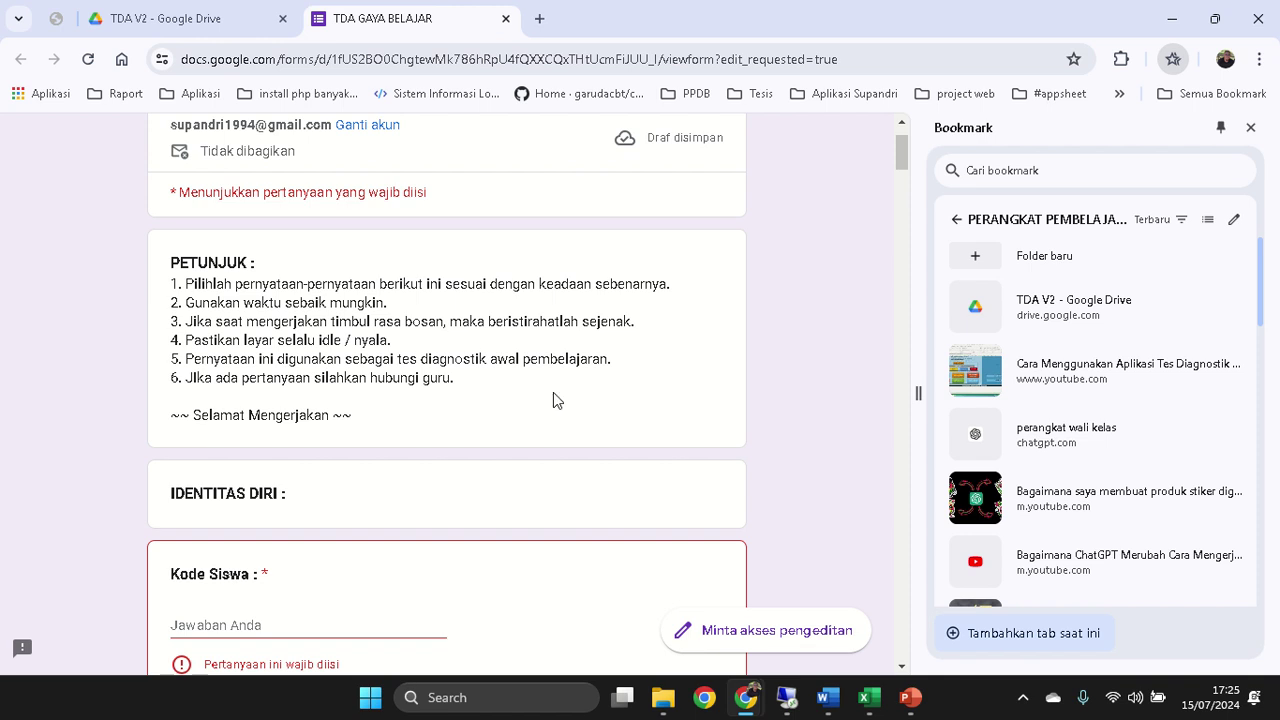
- Highlight instruction 5 in the PETUNJUK section, about the statements serving as an initial diagnostic test
drag(214, 362, 428, 362)
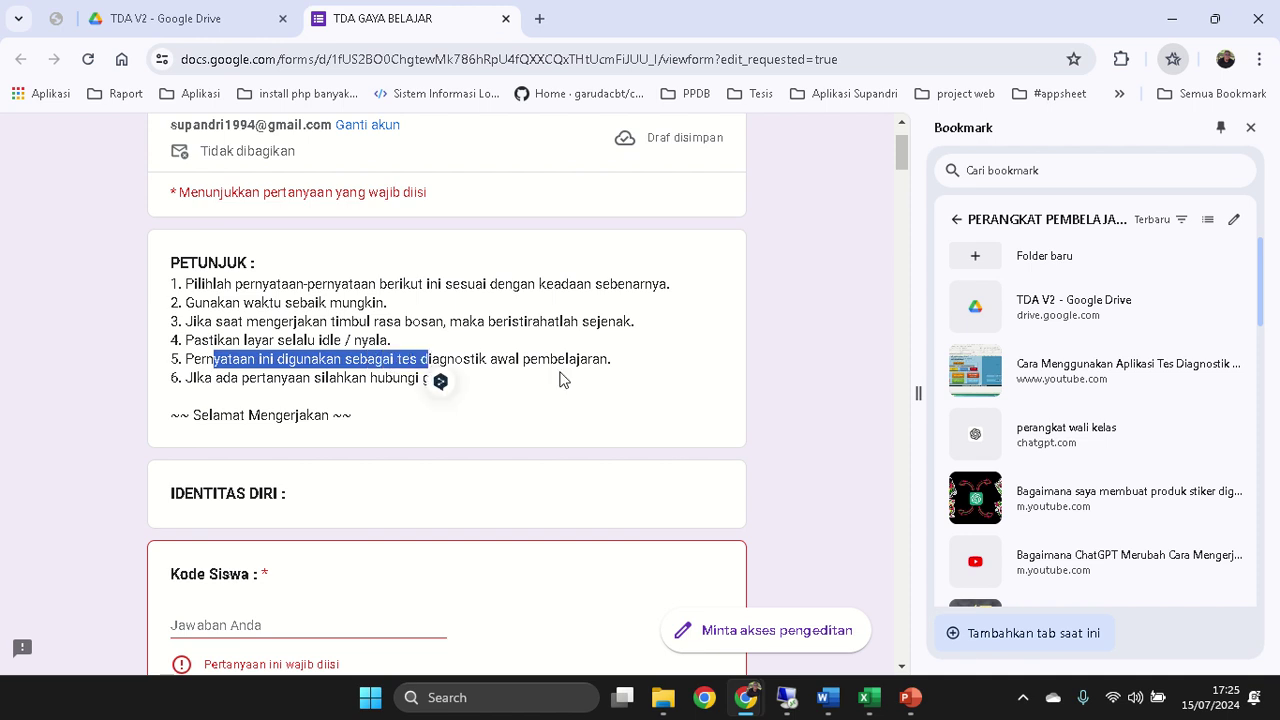
drag(620, 370, 129, 366)
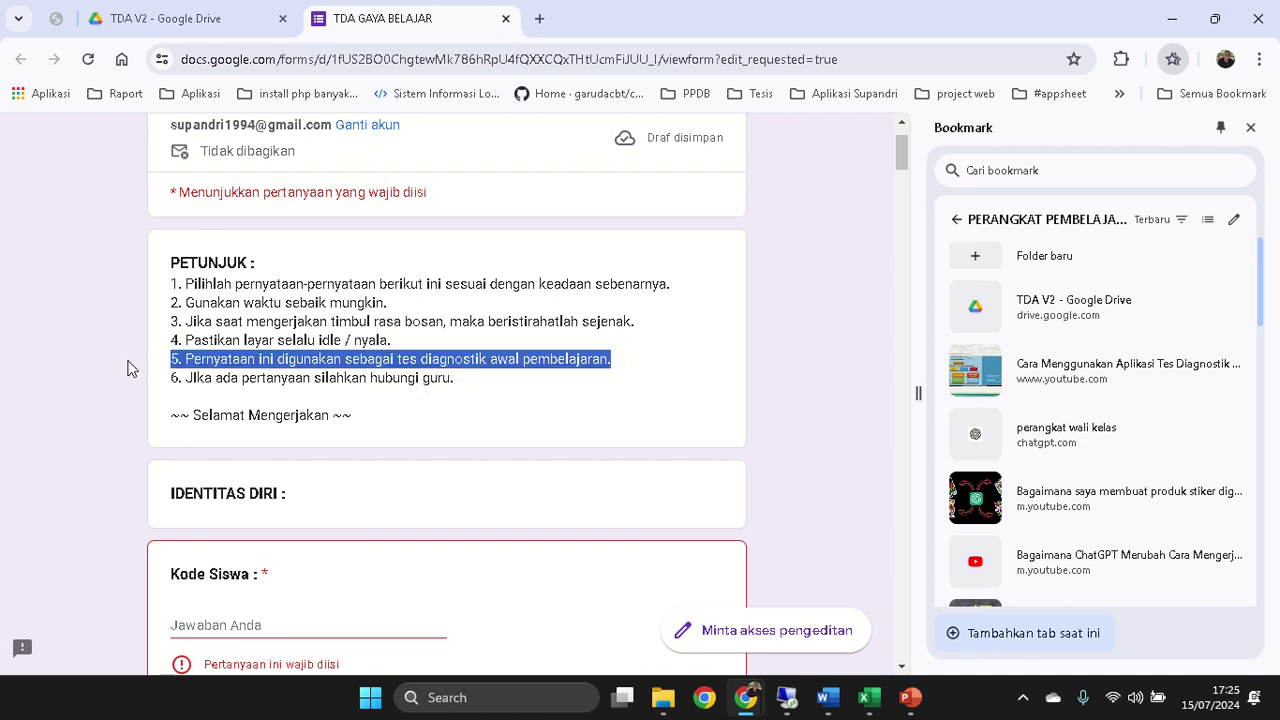
click(380, 352)
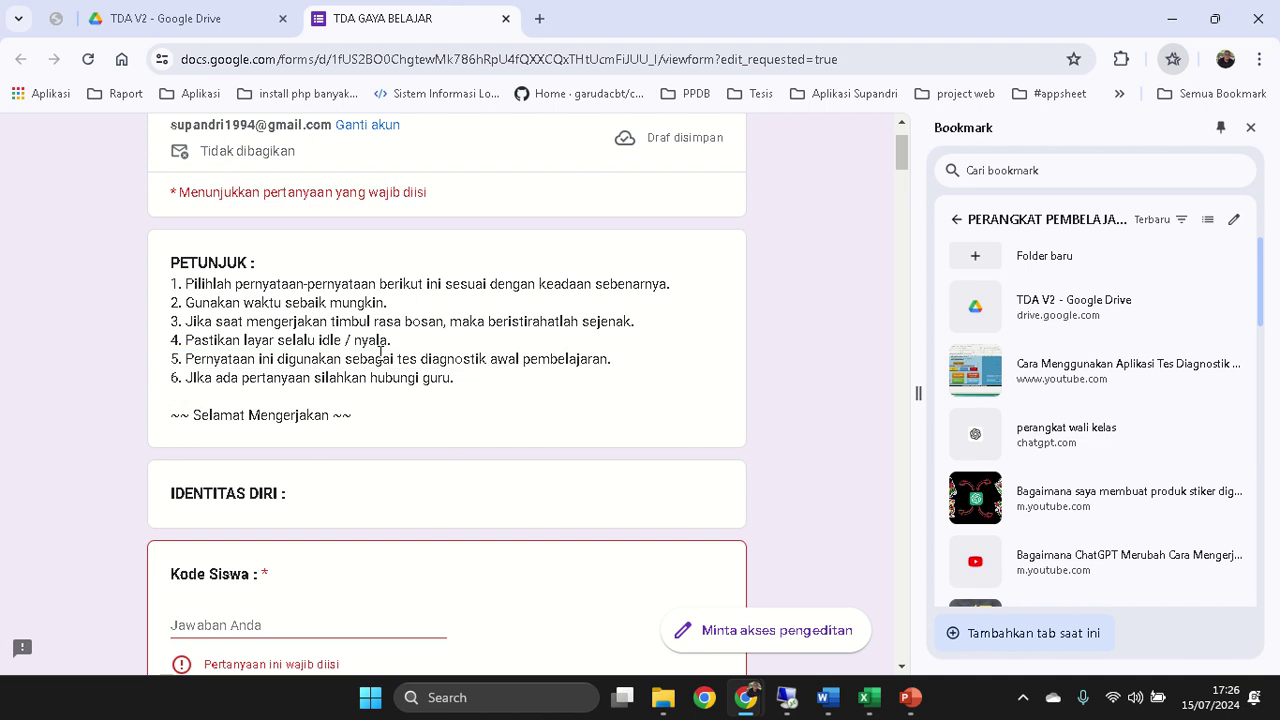
- Return to the TDA V2 Drive folder and point out the TDA MULTIPLE INTELEGENSI form
click(209, 19)
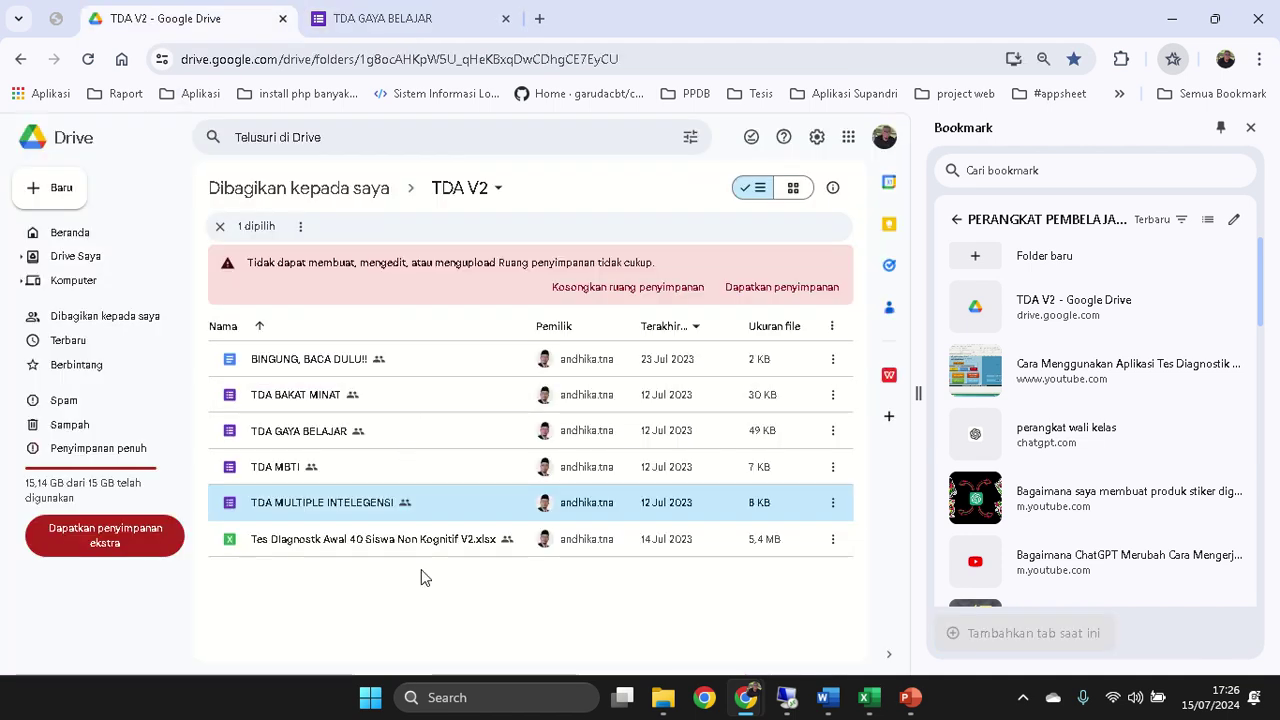
mouse_move(393, 500)
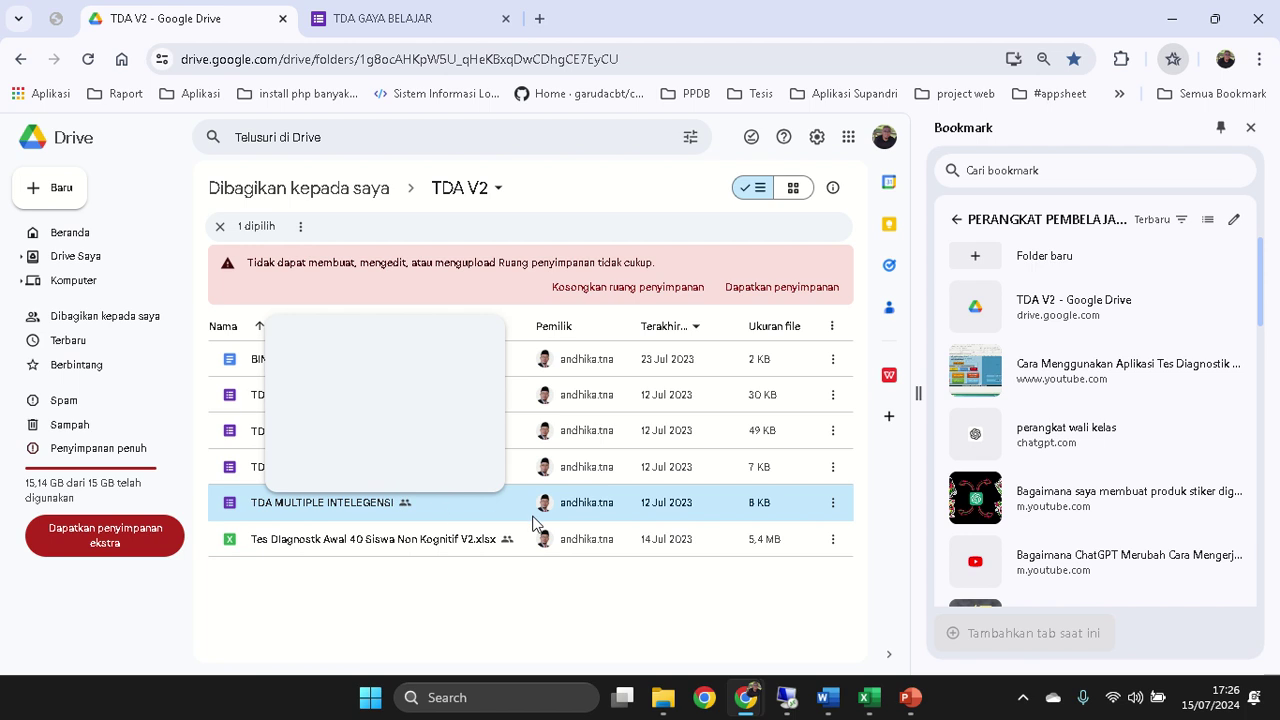
- Point out the TDA BAKAT MINAT, TDA GAYA BELAJAR, TDA MBTI and TDA MULTIPLE INTELEGENSI forms in the TDA V2 folder
click(303, 392)
click(305, 433)
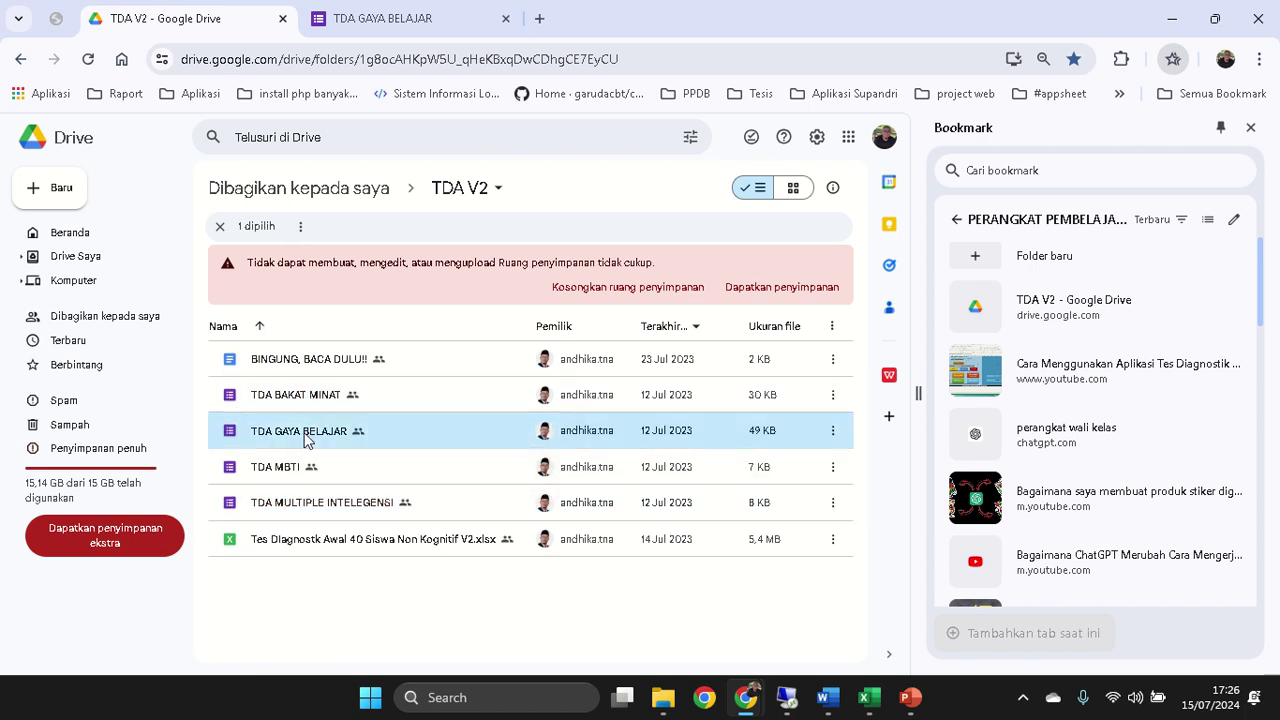
click(302, 469)
click(320, 503)
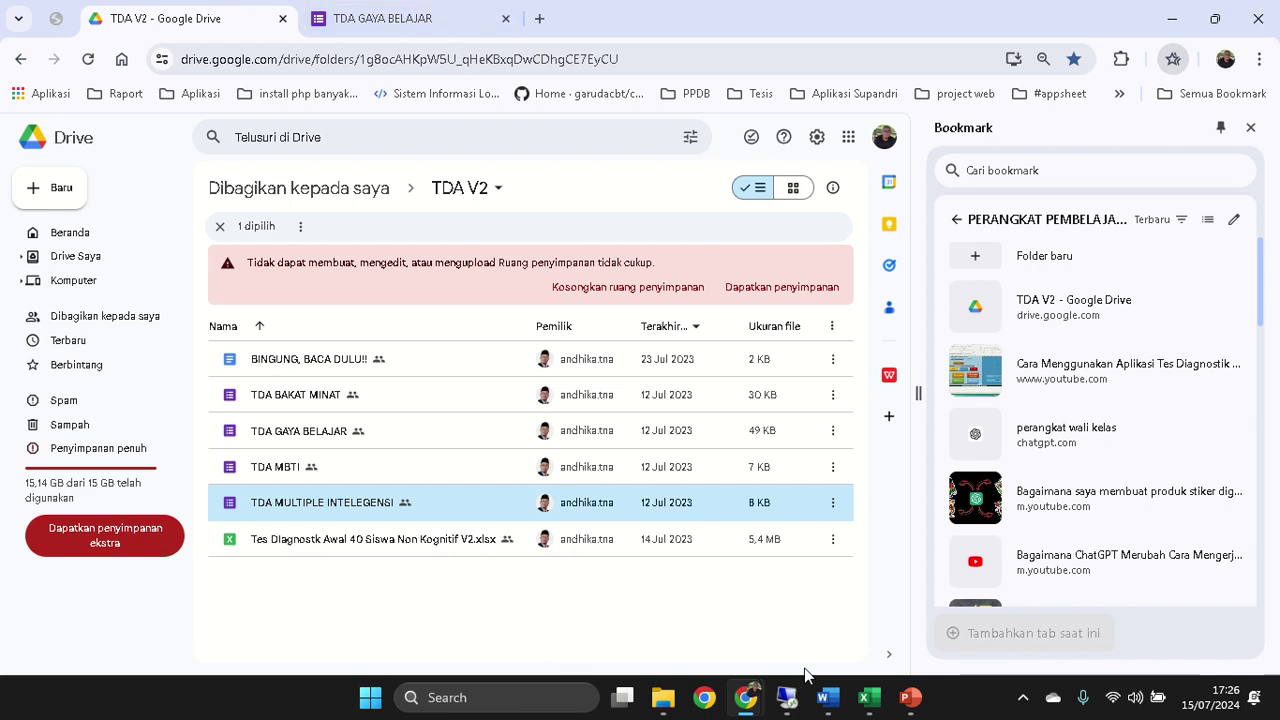
- Switch to the Excel workbook and view the GAYA BELAJAR input sheet from MENU UTAMA, returning to the menu
click(866, 708)
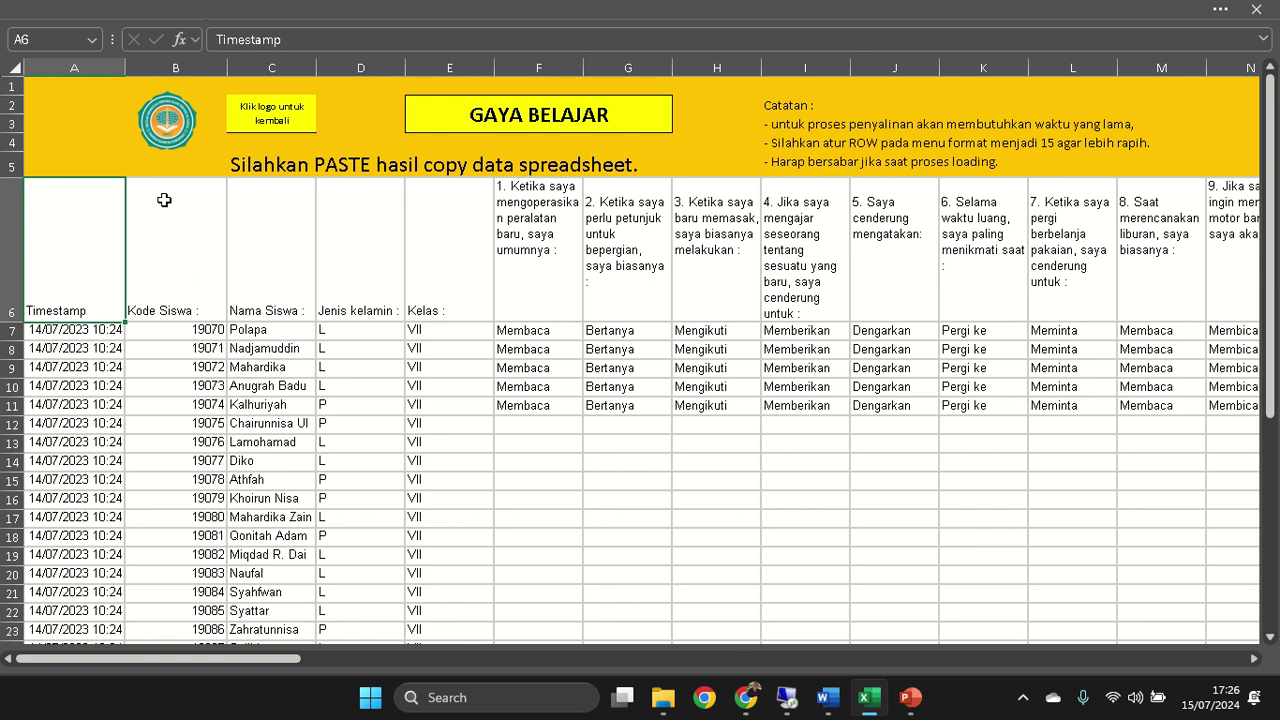
click(172, 134)
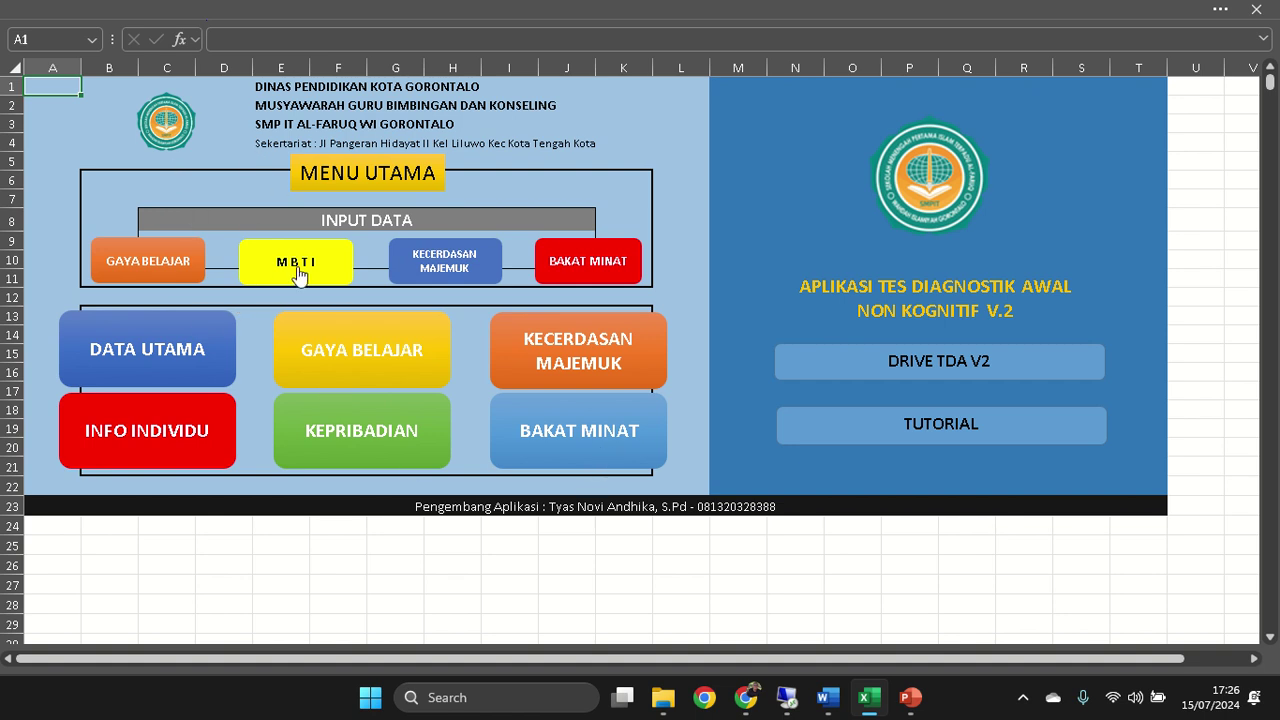
click(174, 262)
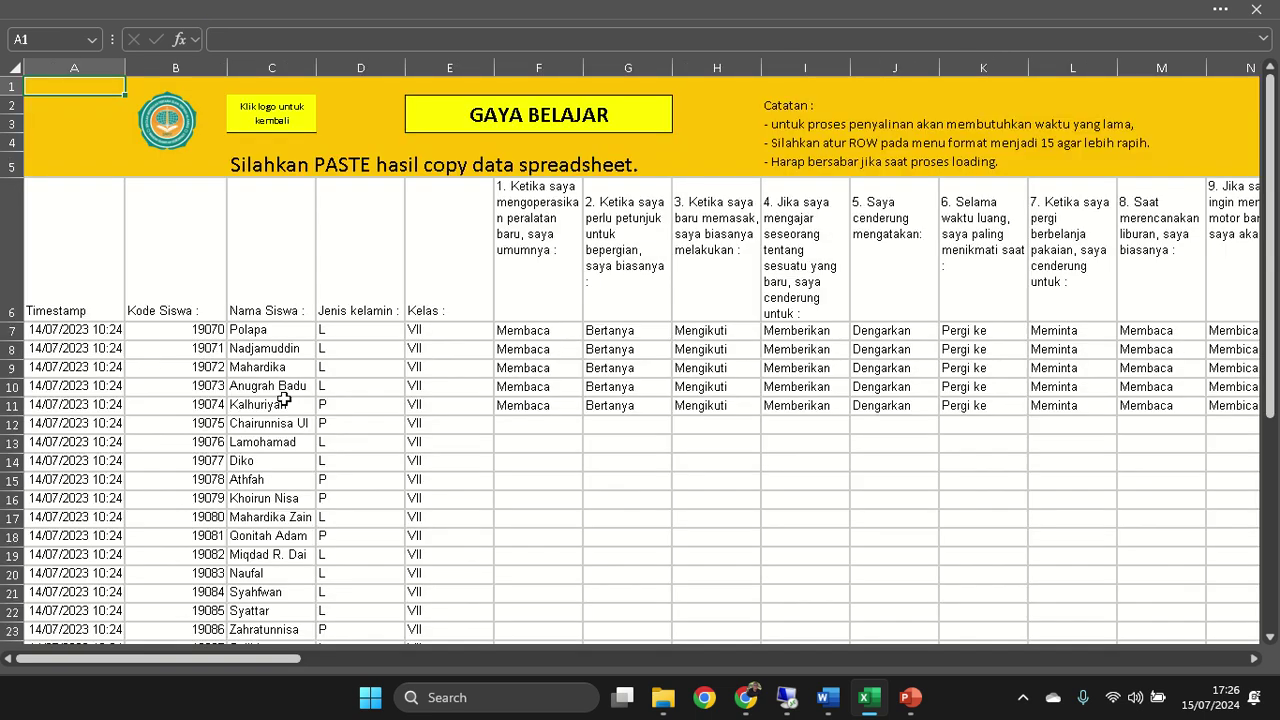
click(168, 146)
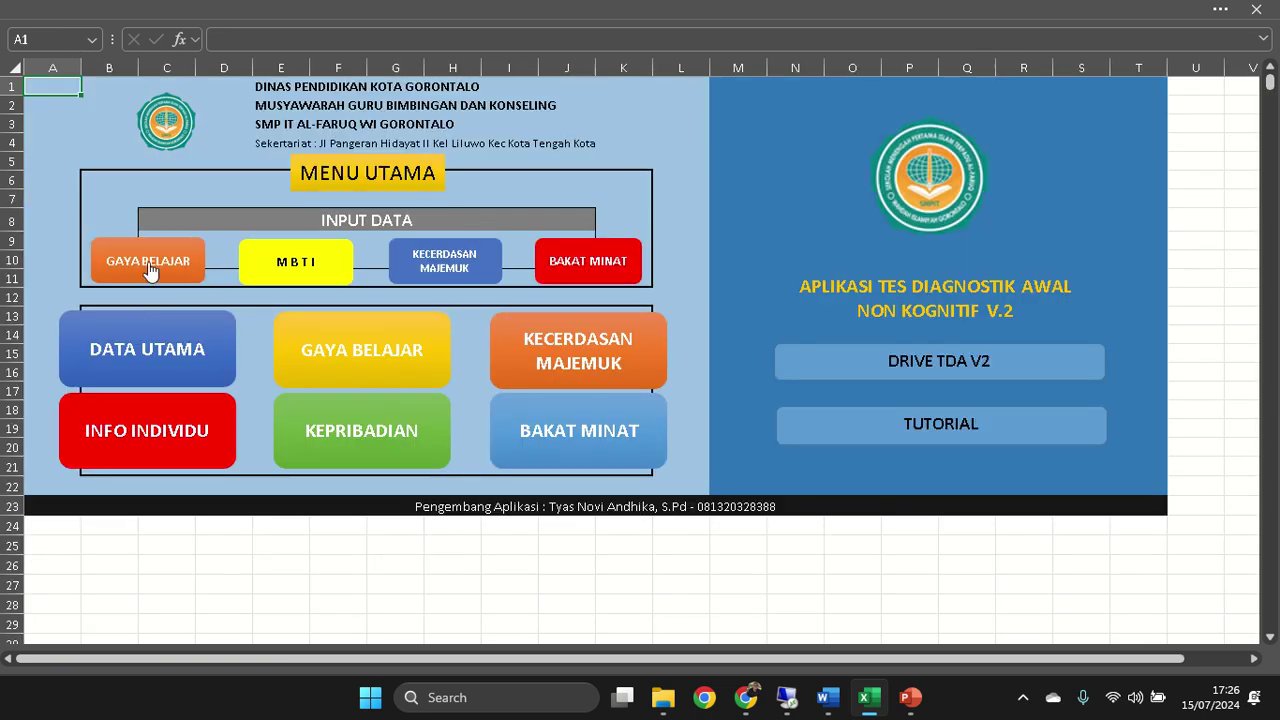
- Point out the timestamps and the first student code in the GAYA BELAJAR input sheet, and return to MENU UTAMA
click(148, 268)
drag(66, 330, 60, 366)
click(178, 332)
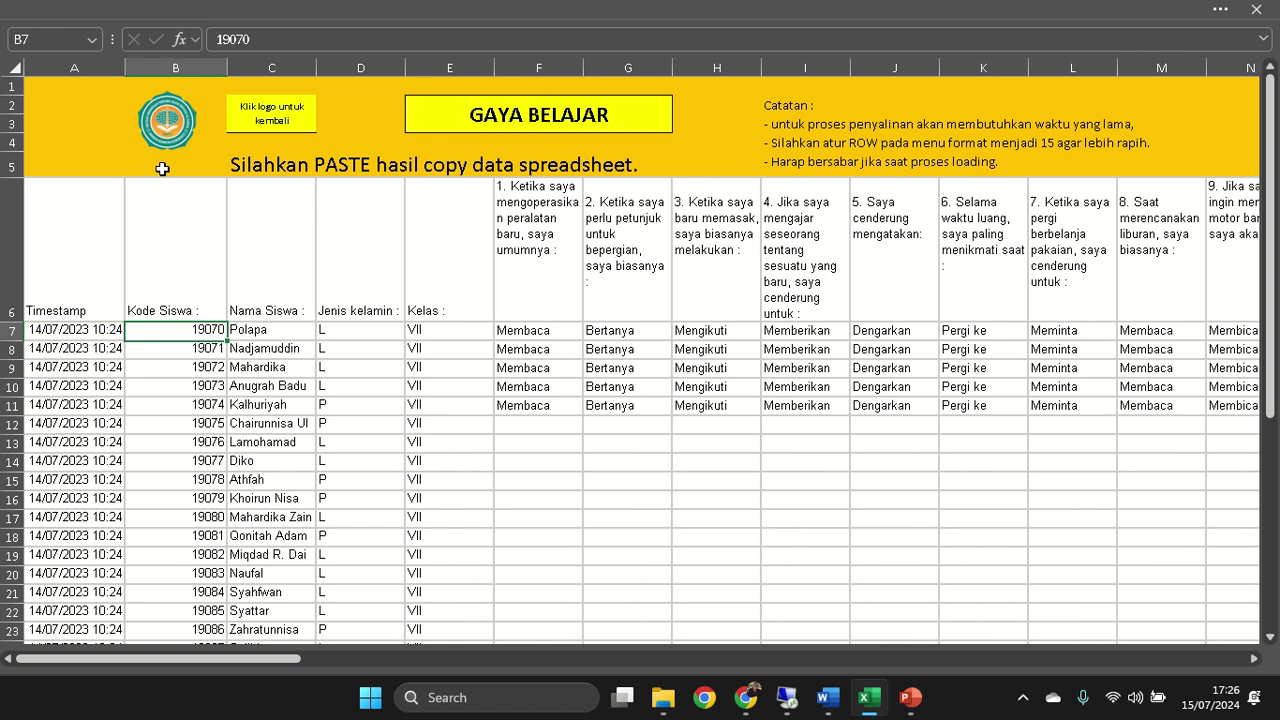
click(168, 112)
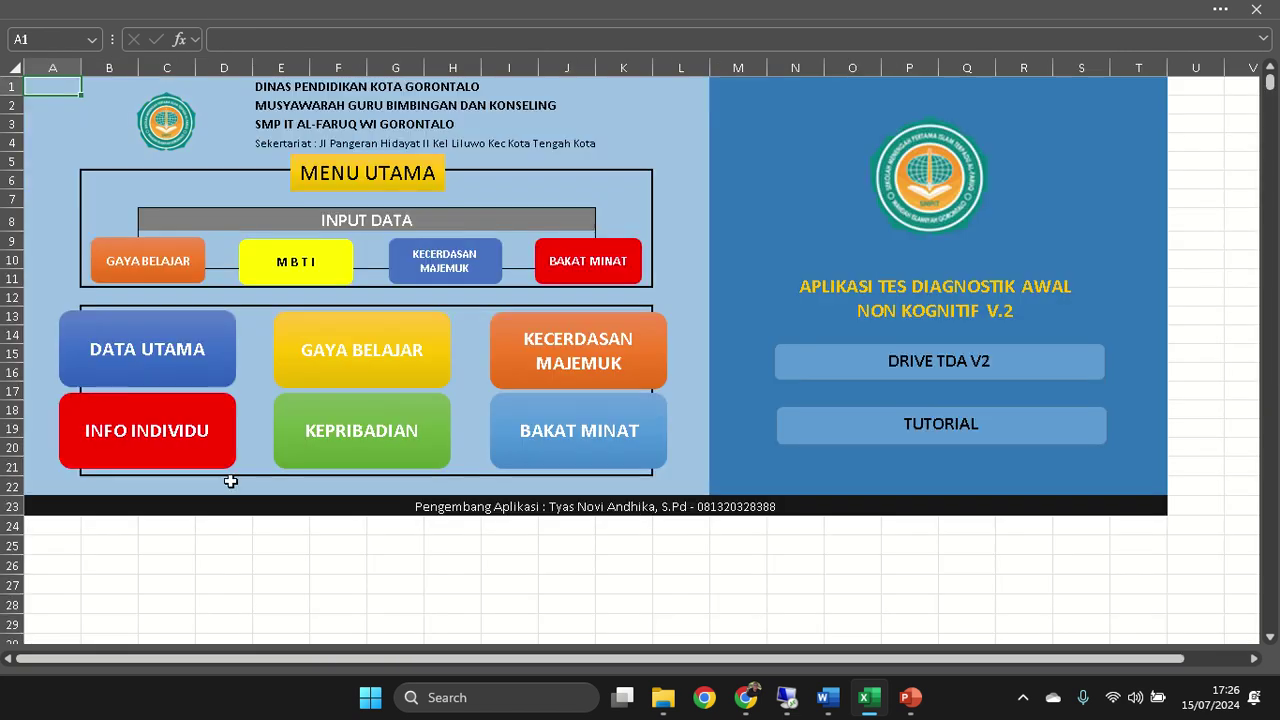
- Open DATA UTAMA and point out the student codes in the KODE SISWA column, from the first to the last student
click(152, 345)
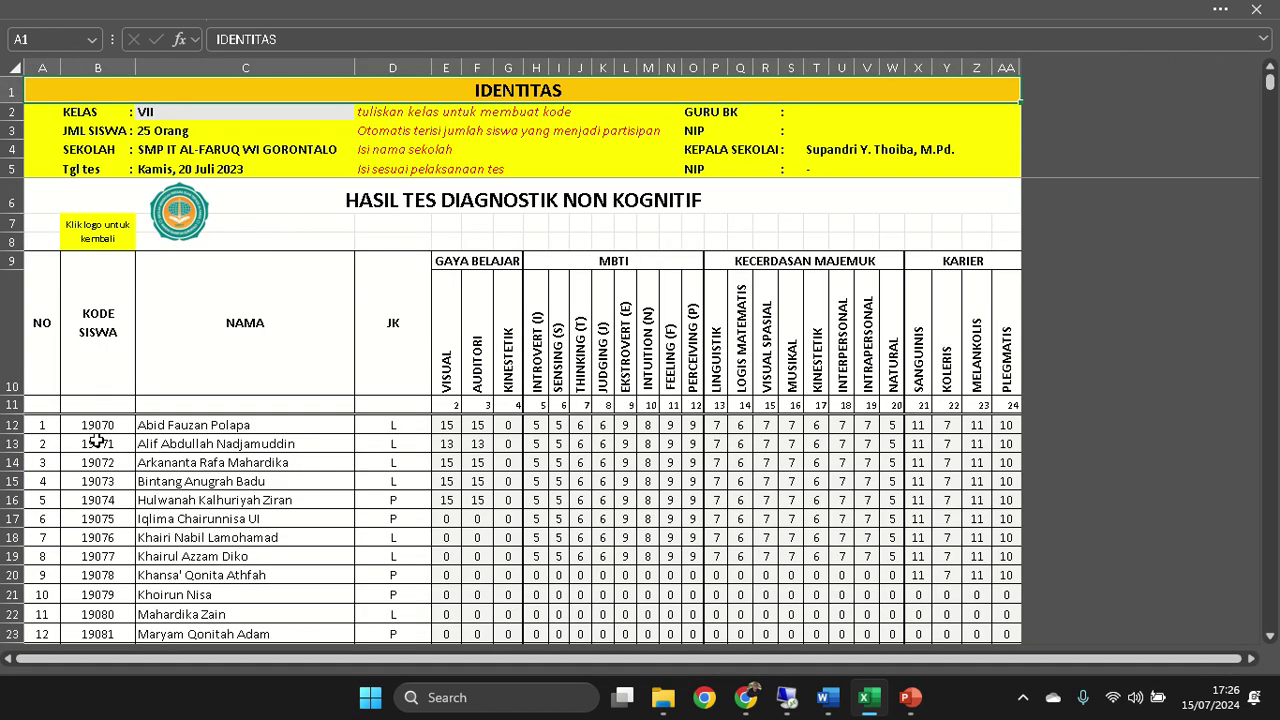
click(117, 430)
scroll(224, 456, down, 2)
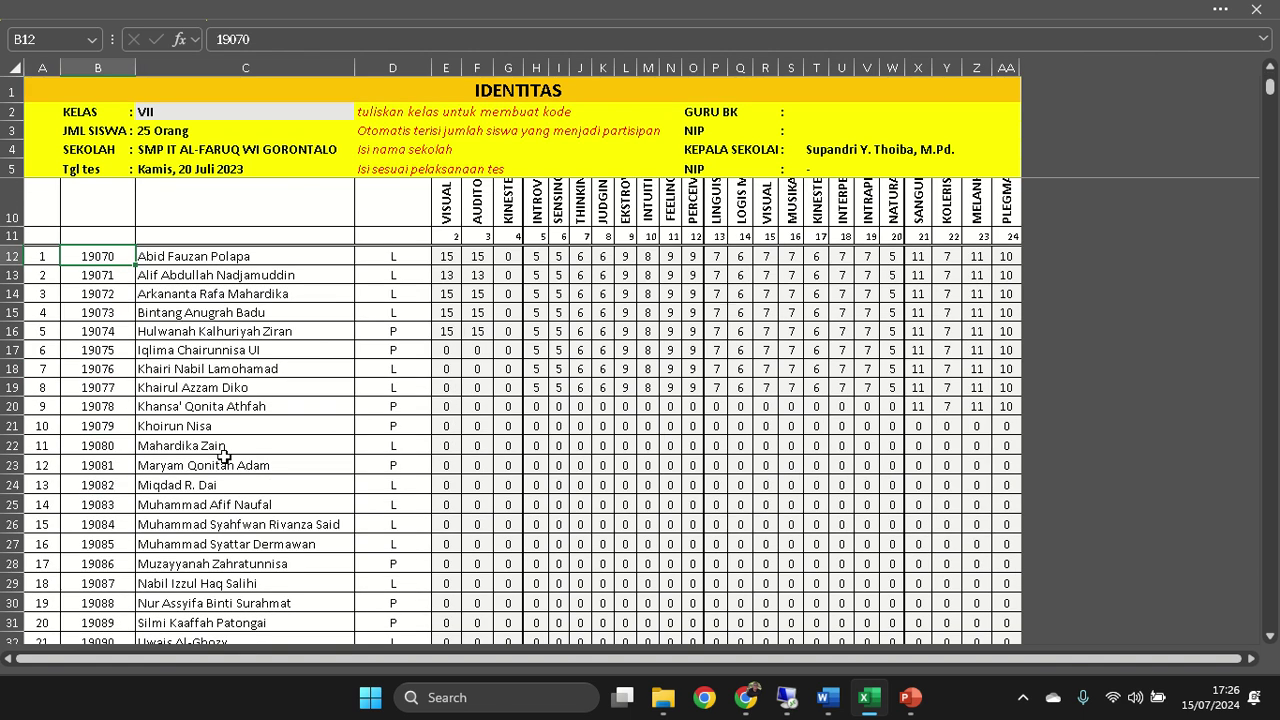
click(97, 294)
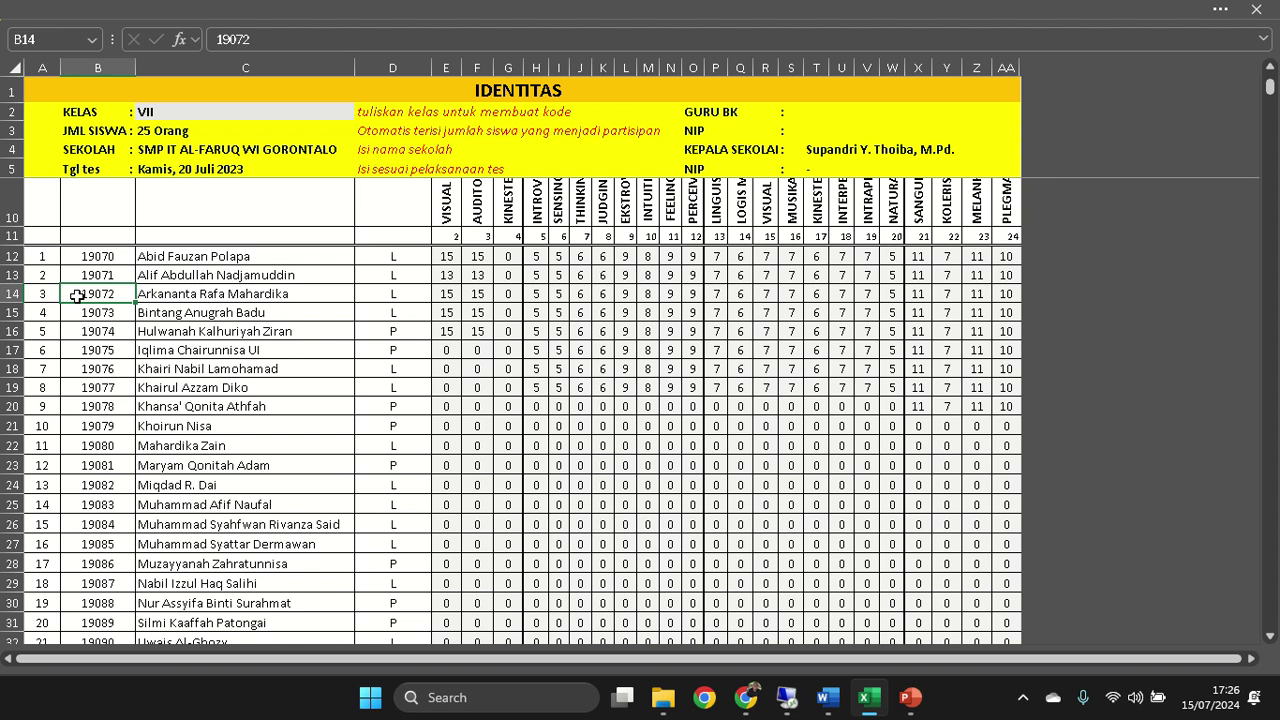
click(100, 351)
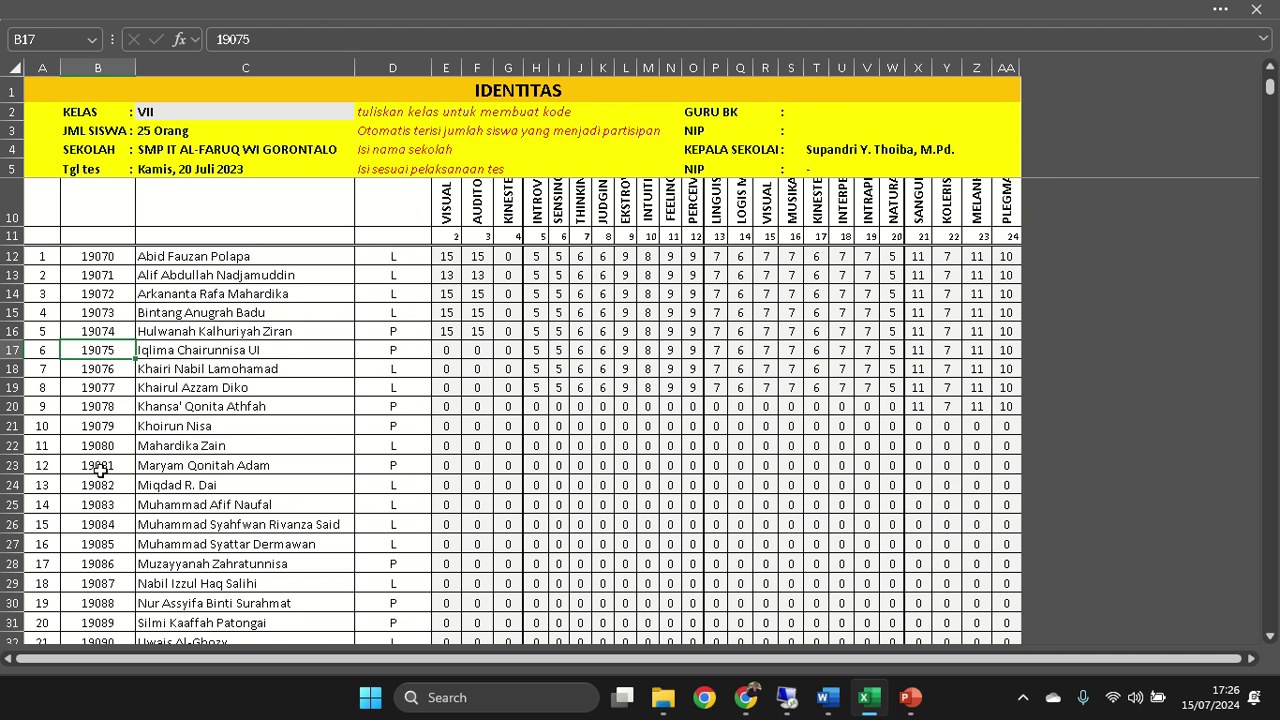
scroll(100, 468, down, 4)
click(112, 441)
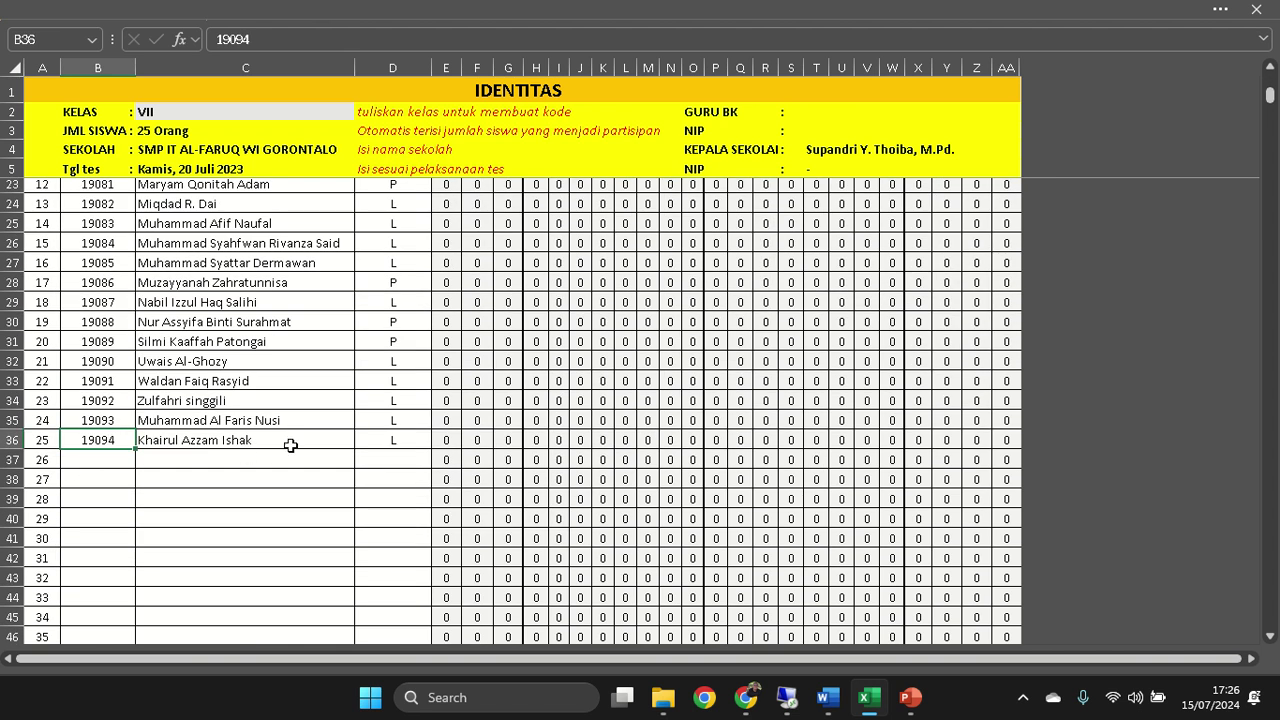
- Look through the student list and result columns in DATA UTAMA once more, and return to MENU UTAMA
scroll(245, 438, up, 6)
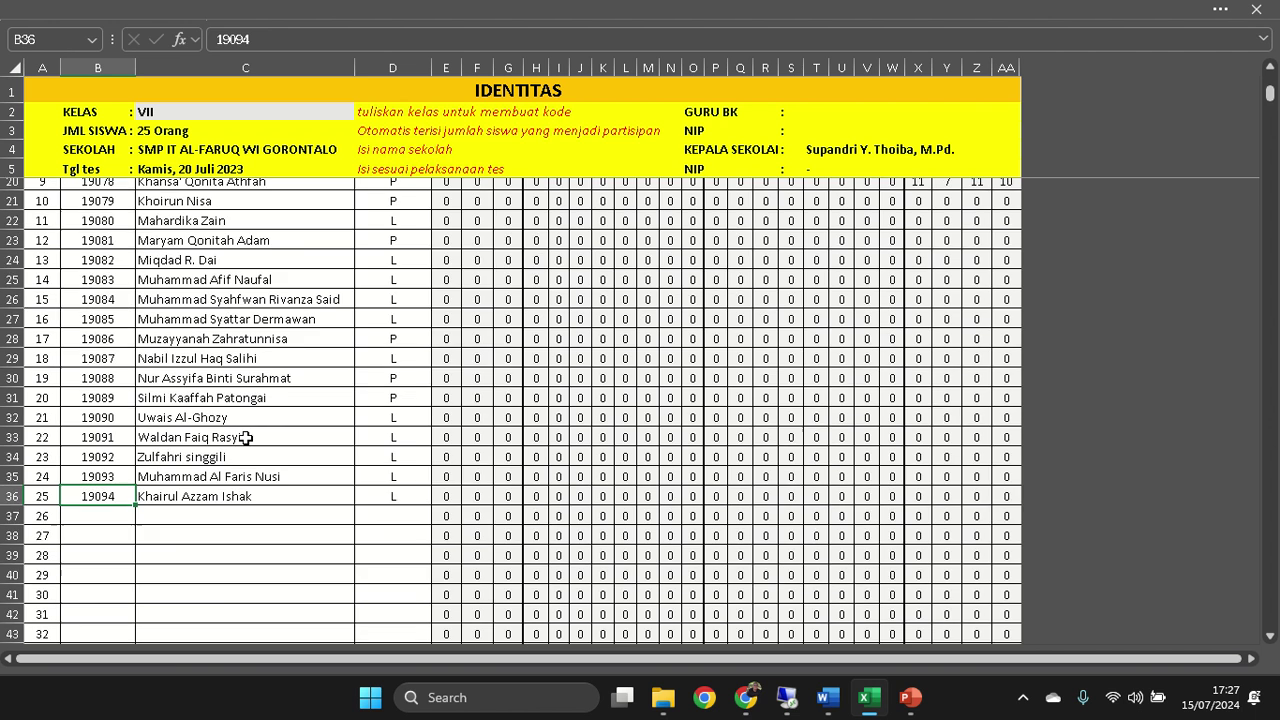
scroll(245, 438, down, 3)
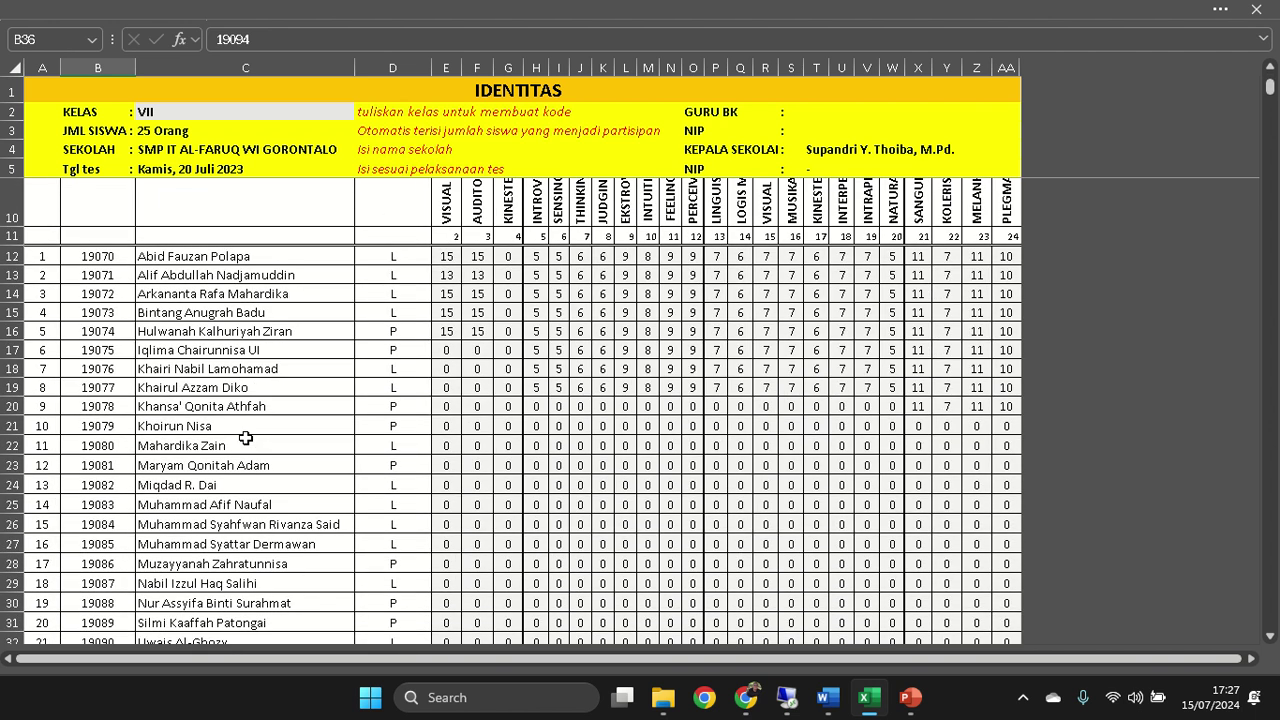
scroll(245, 438, up, 3)
scroll(245, 438, down, 2)
scroll(135, 320, up, 1)
scroll(135, 320, up, 1)
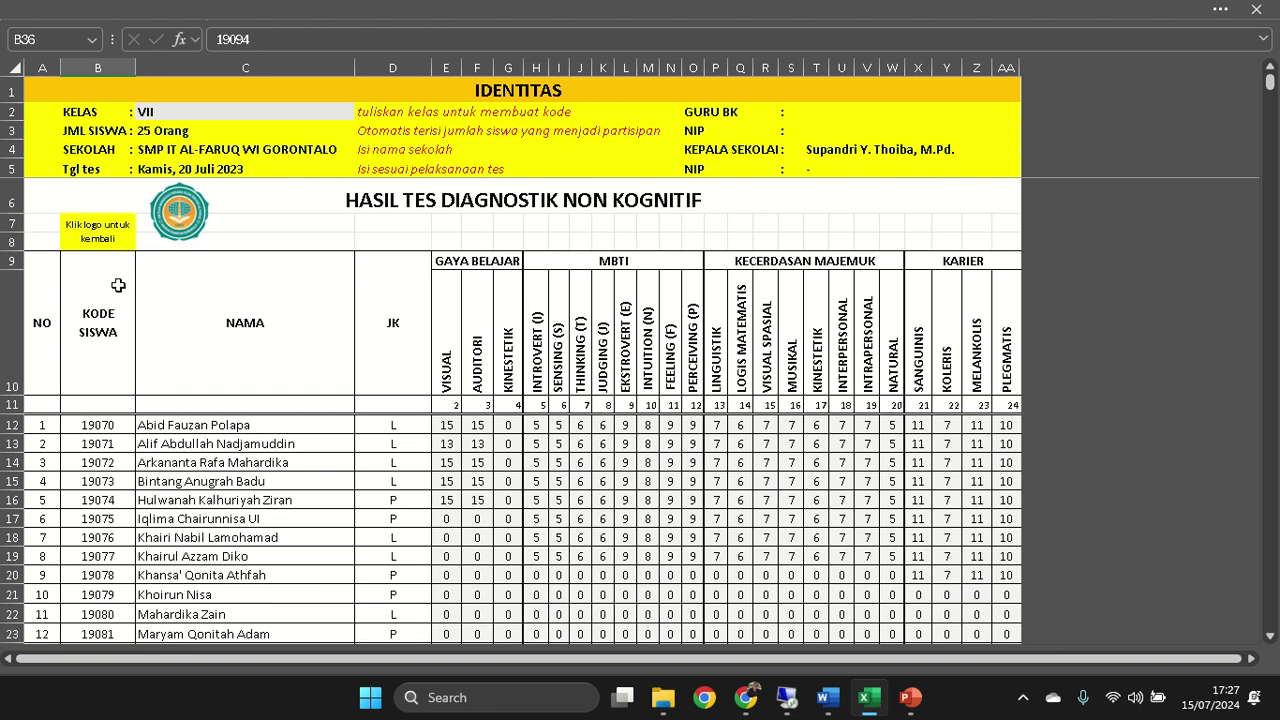
click(176, 212)
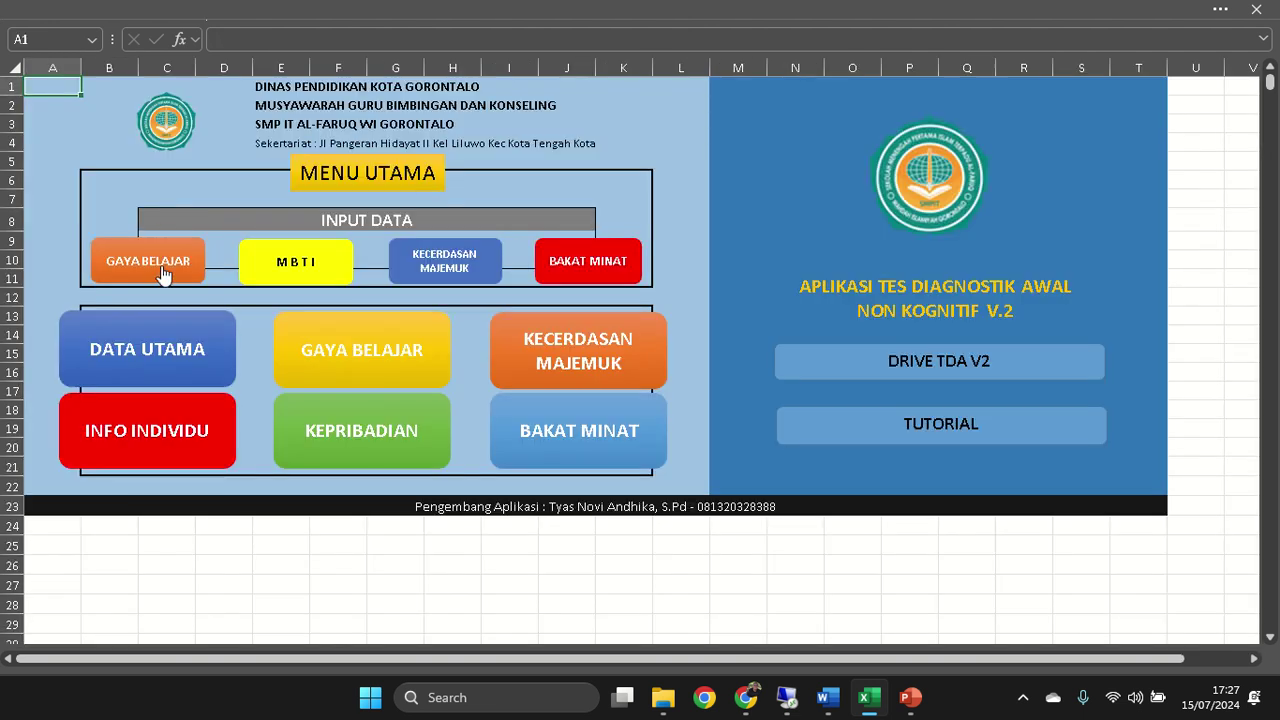
- Highlight the answers in the GAYA BELAJAR input sheet and the first student's results in DATA UTAMA, cells E12:AA12, ending at MENU UTAMA
click(160, 272)
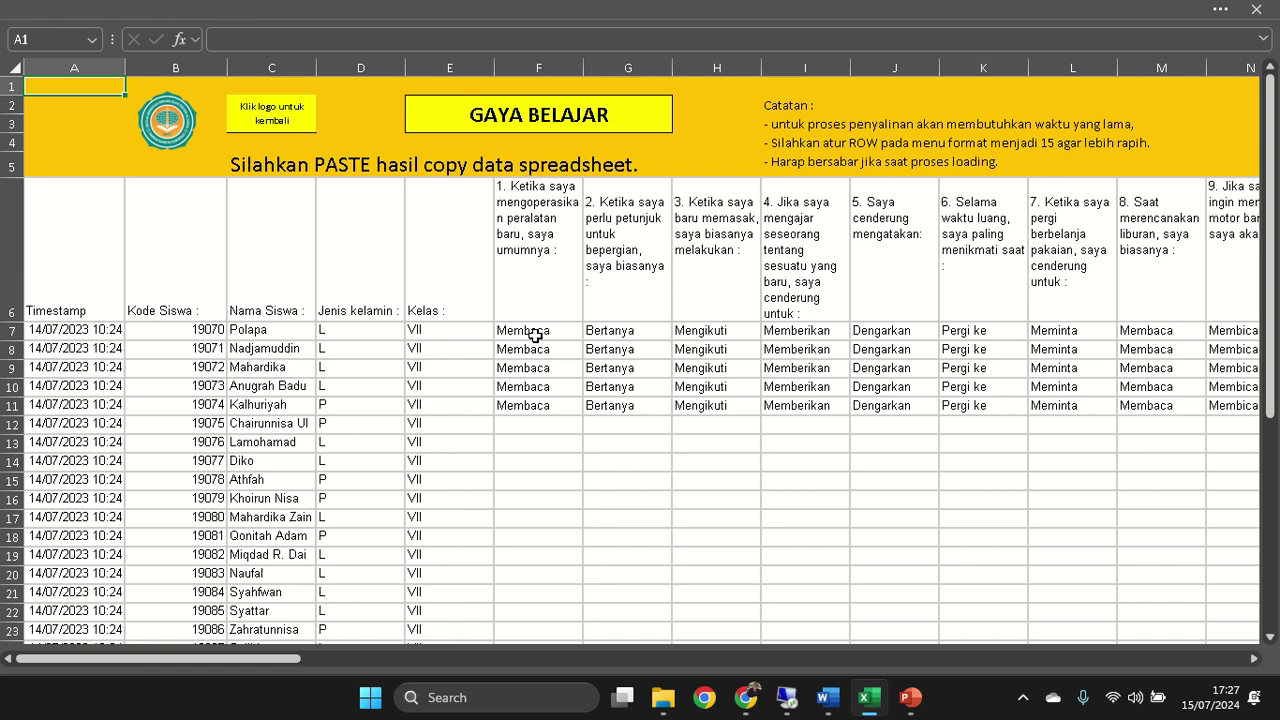
drag(531, 337, 1147, 404)
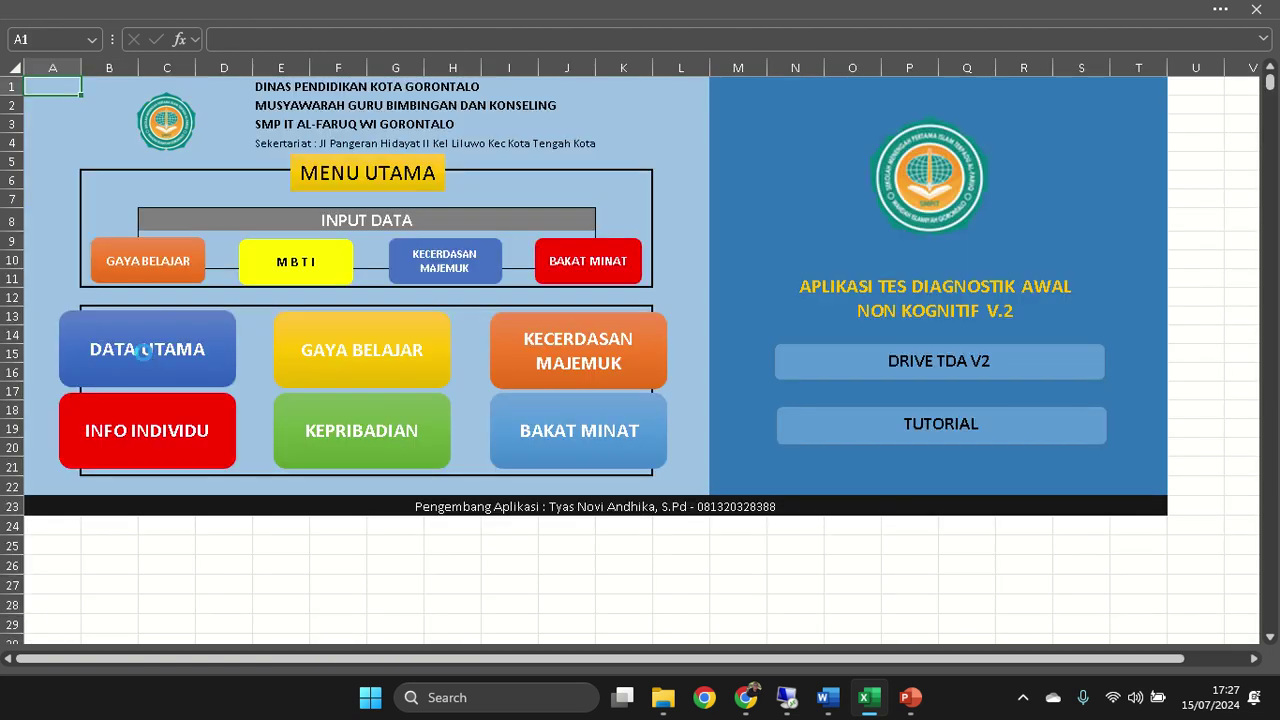
click(157, 354)
drag(444, 435, 1009, 432)
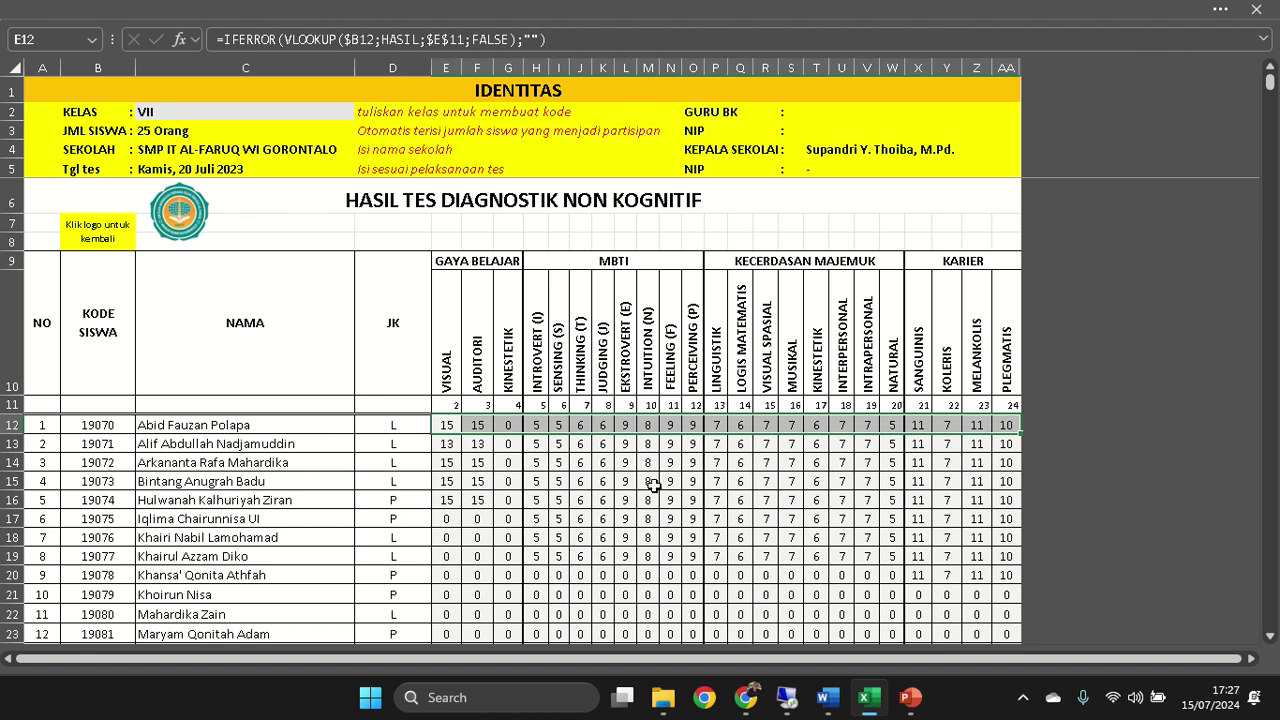
click(181, 221)
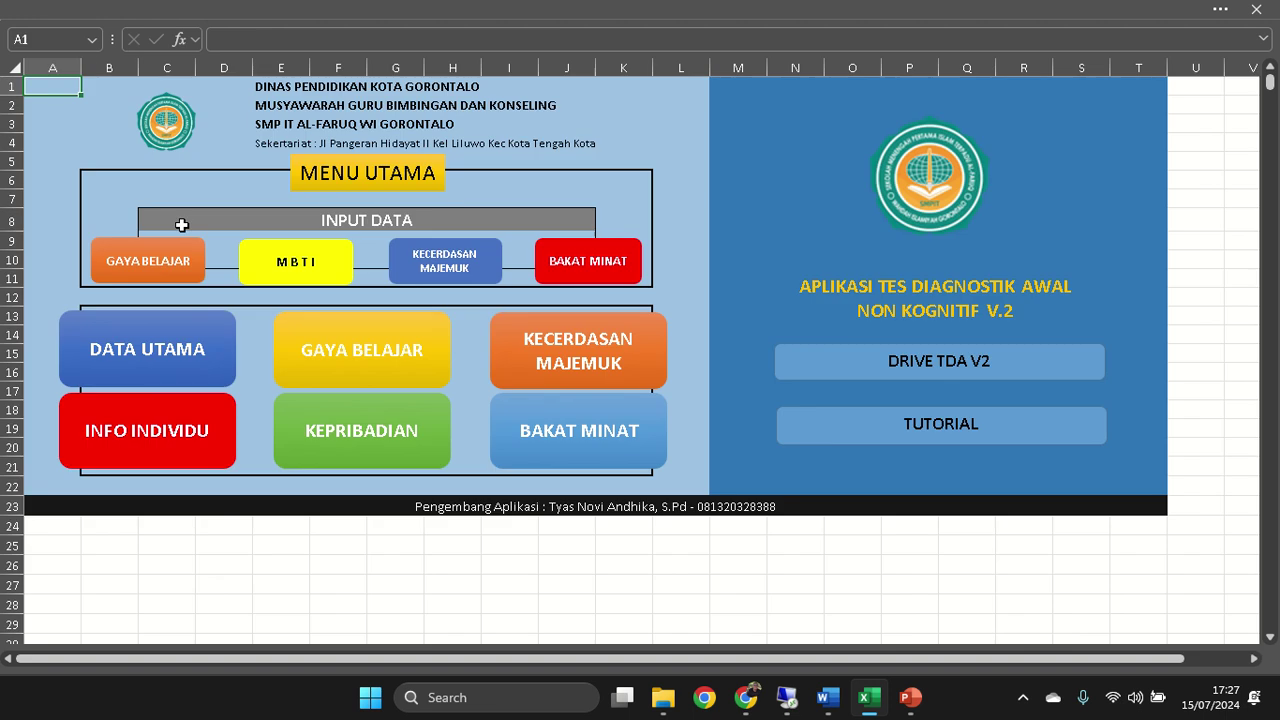
- Open the GAYA BELAJAR results report and point out its heading, class, JML value and VISUAL learner type
click(369, 362)
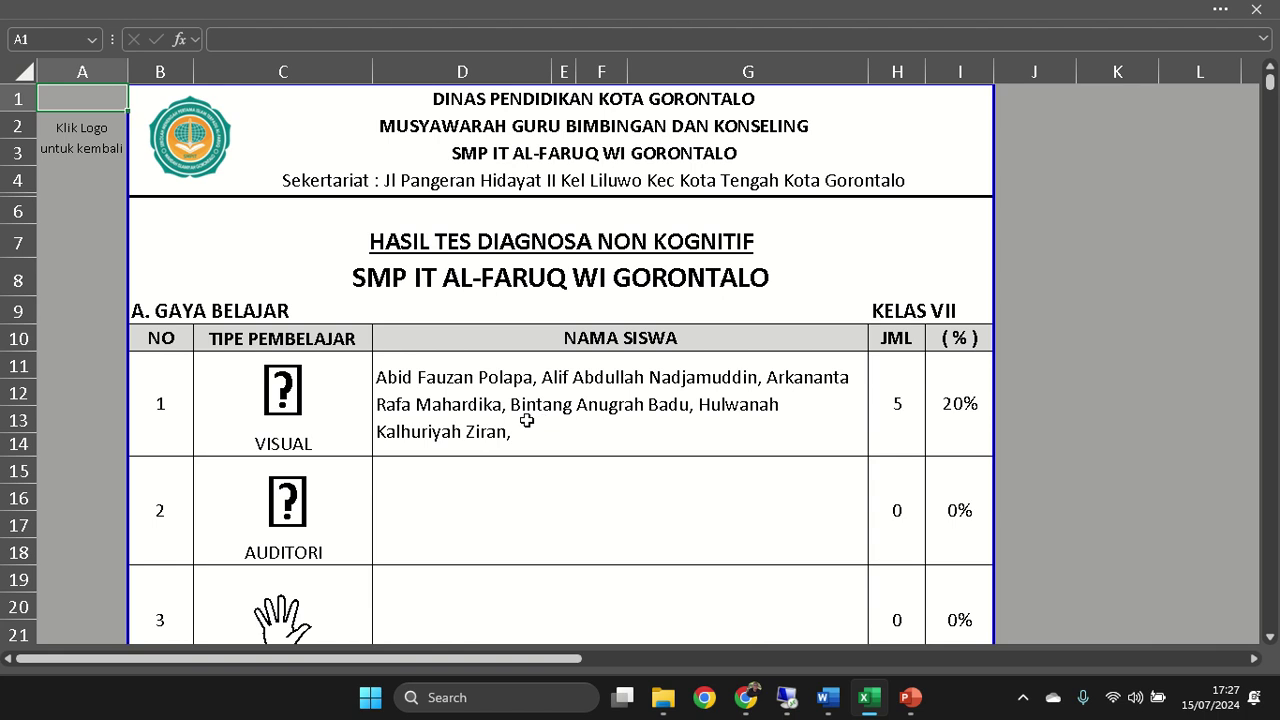
scroll(526, 421, down, 1)
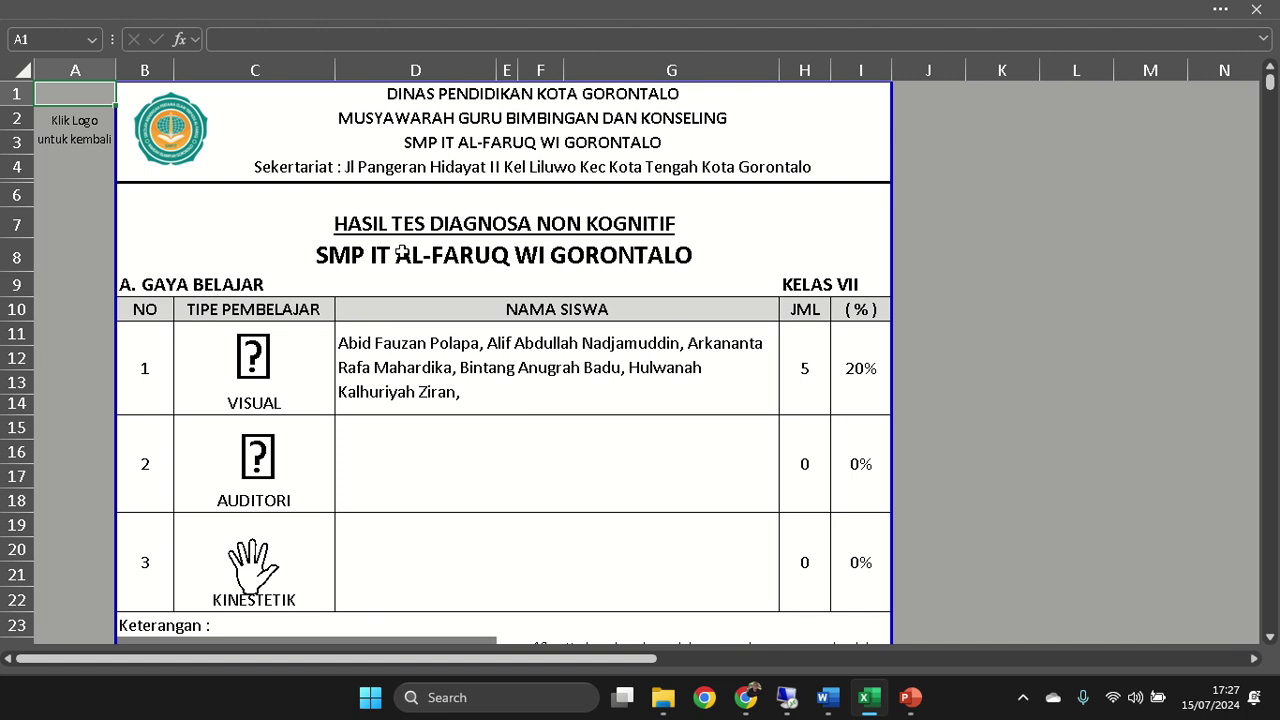
click(133, 284)
click(840, 288)
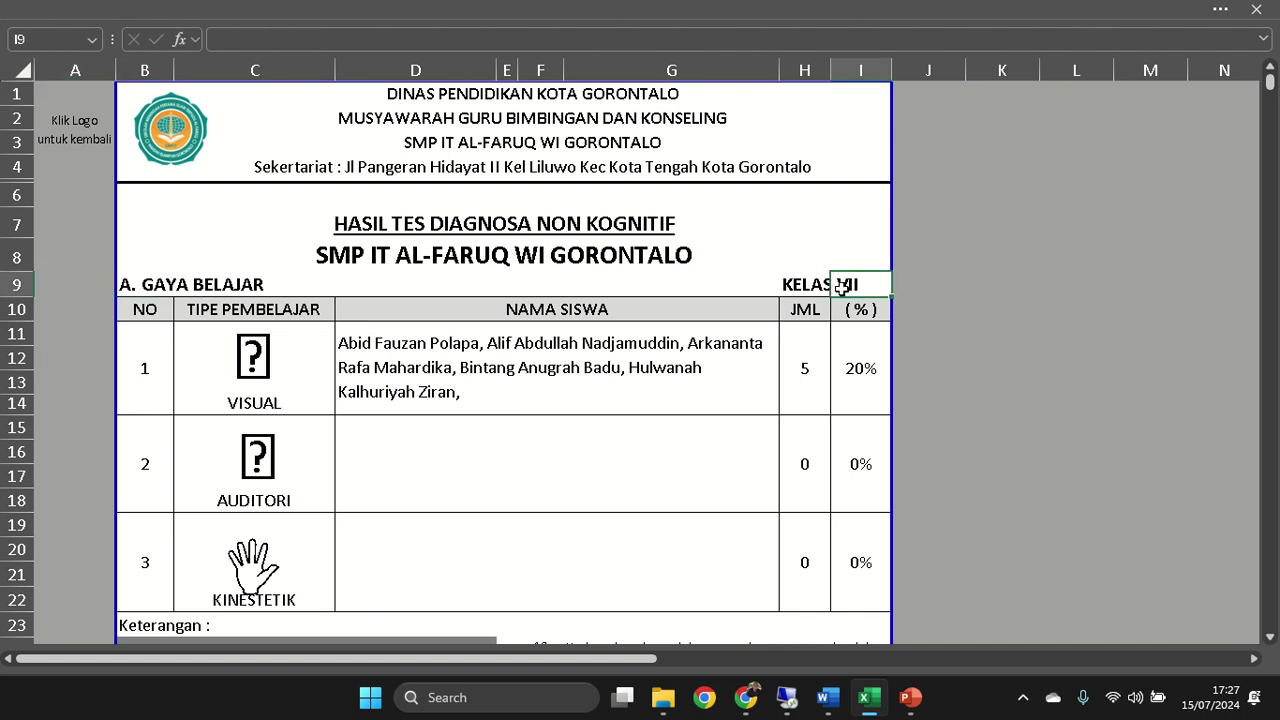
click(800, 376)
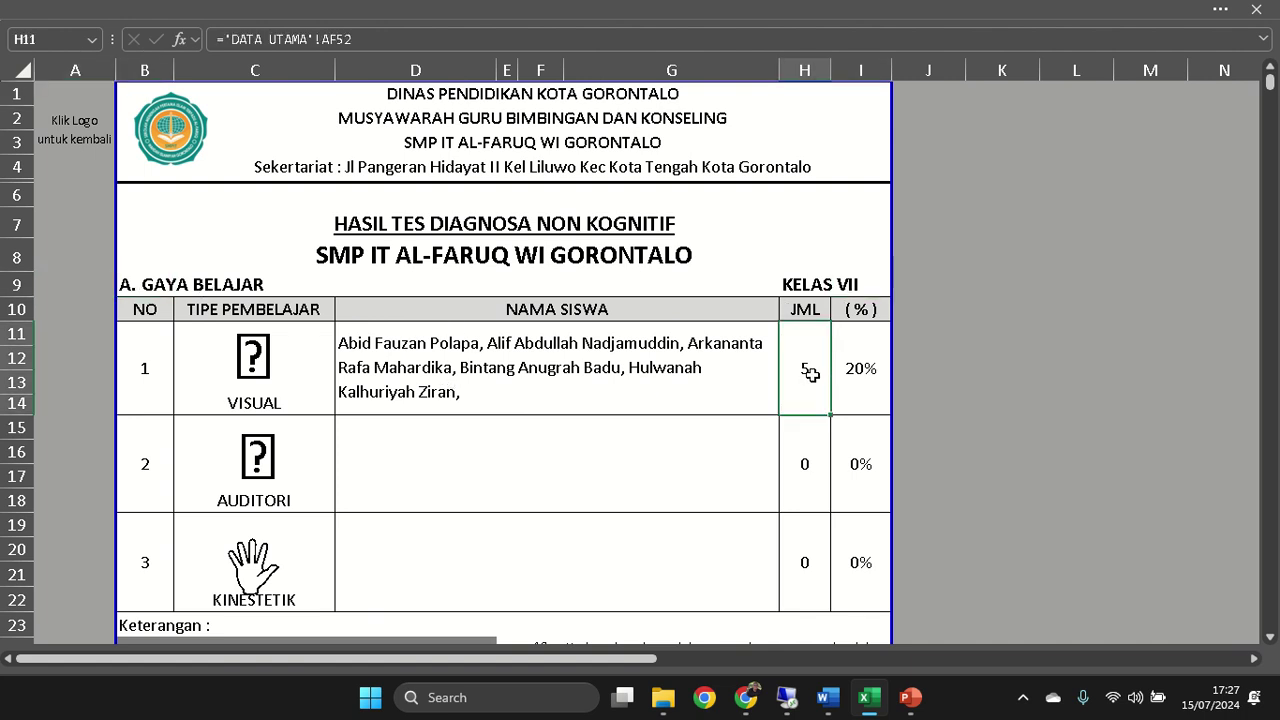
click(326, 383)
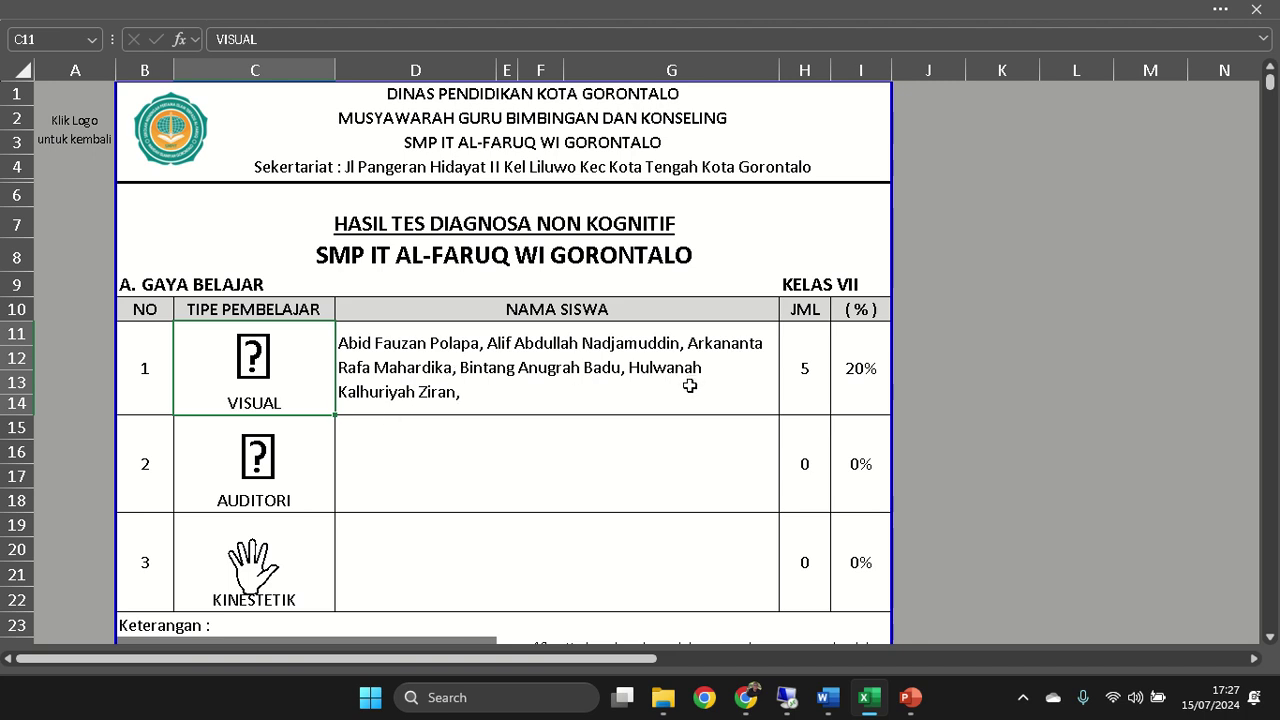
- Point out the NAMA SISWA cells for the VISUAL, AUDITORI and KINESTETIK learner types in the report
scroll(658, 403, down, 1)
click(478, 405)
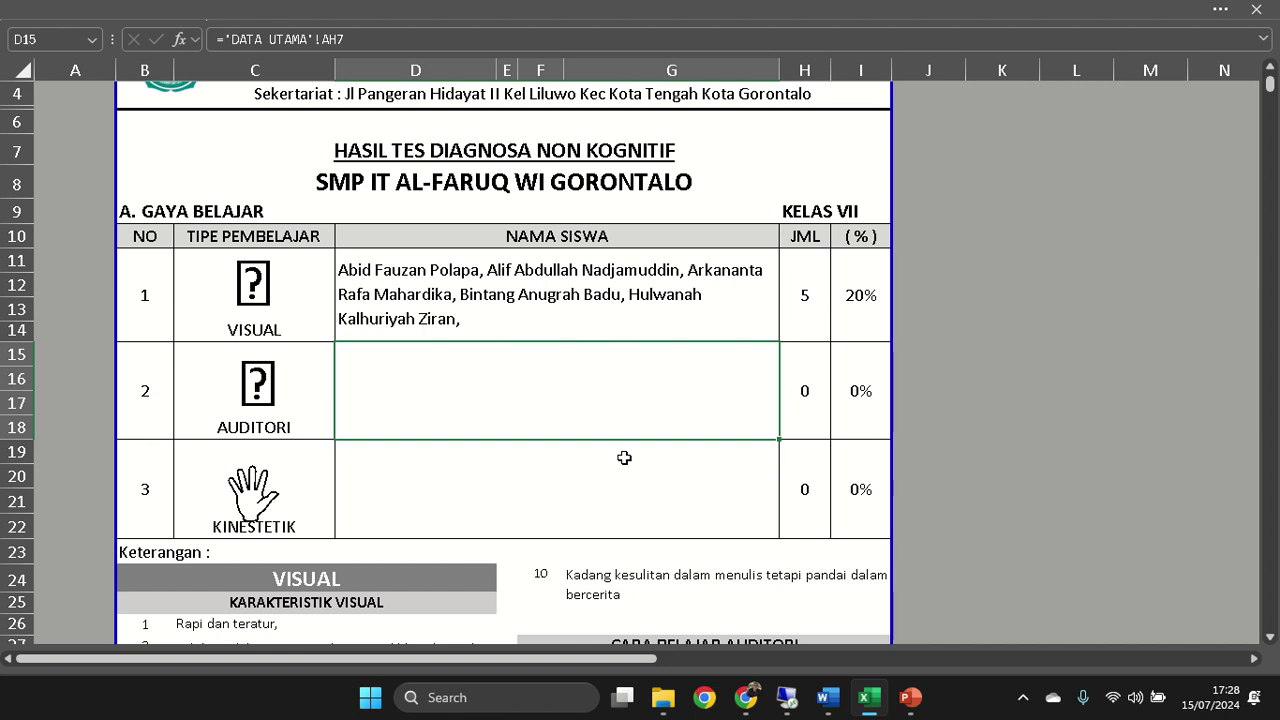
click(571, 293)
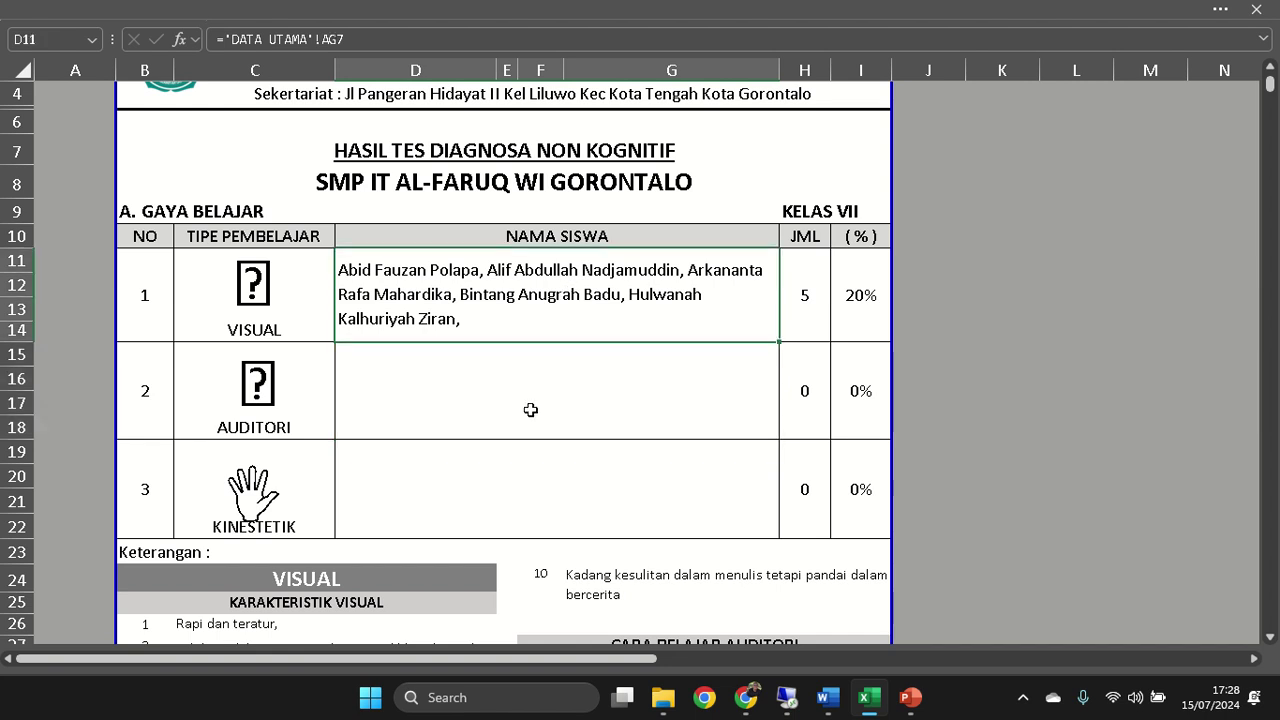
click(529, 410)
click(549, 490)
click(525, 388)
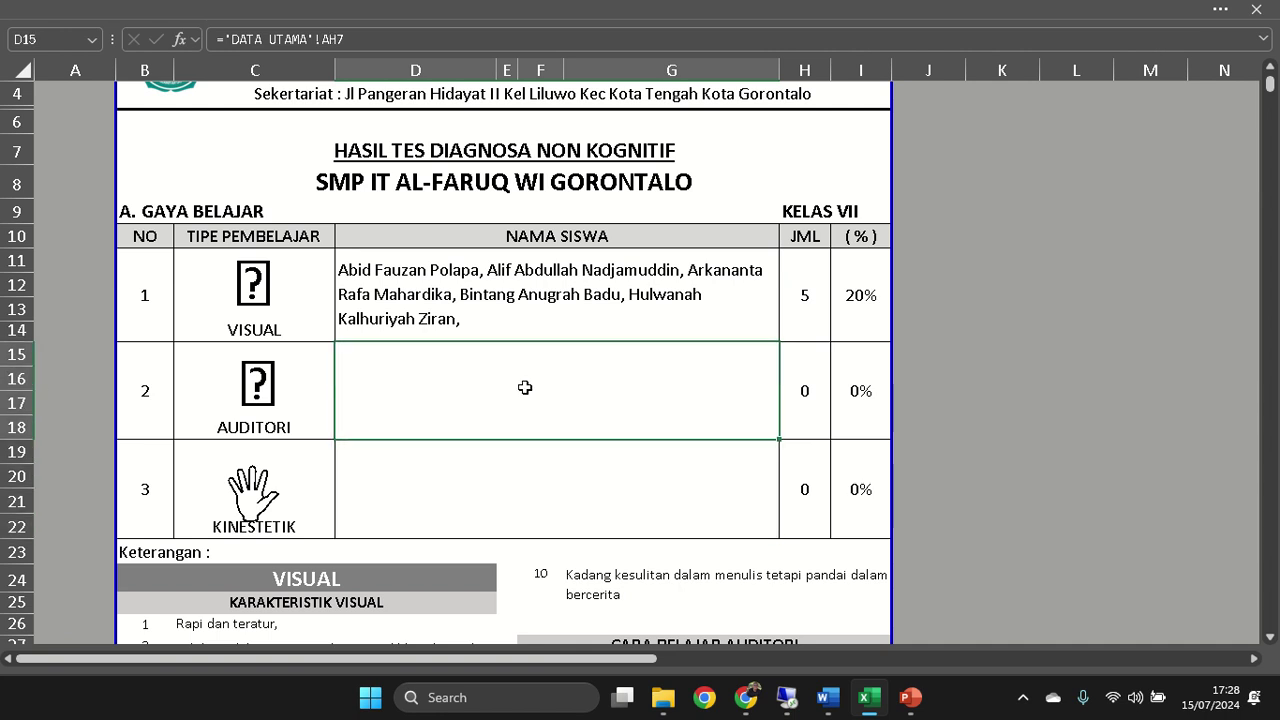
click(560, 499)
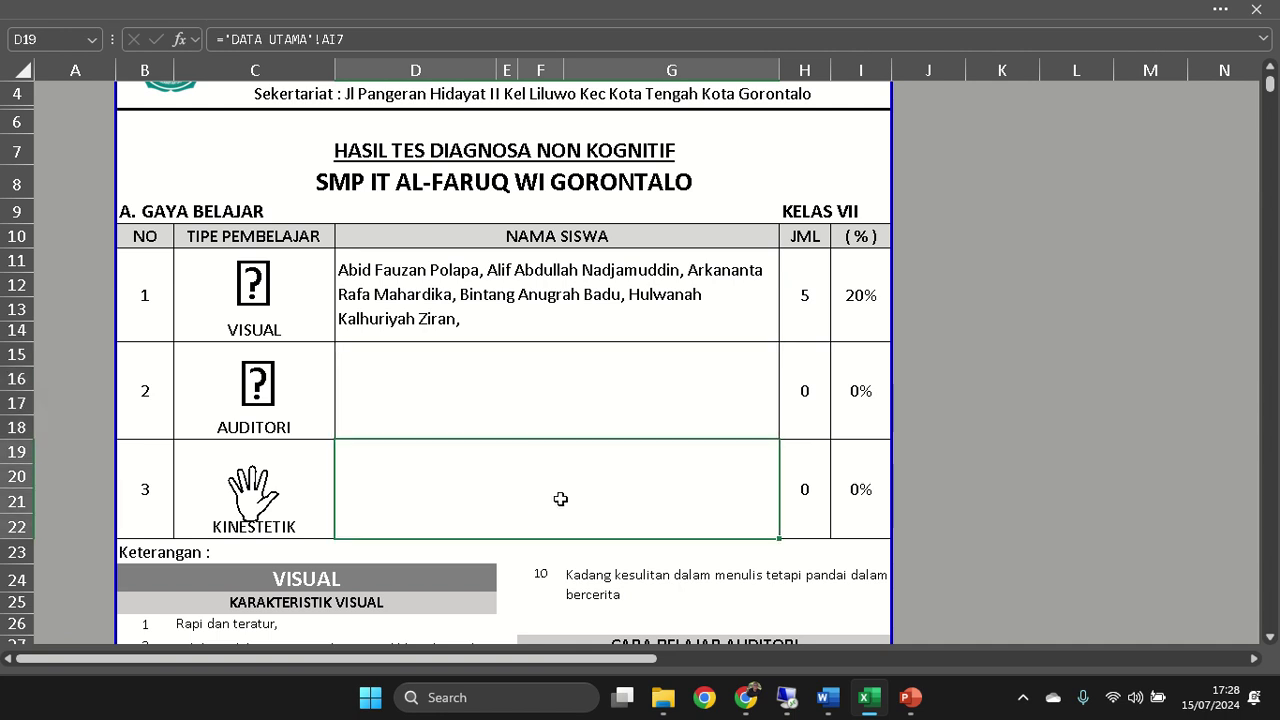
- Go to the Keterangan section and highlight the VISUAL heading and the ten KARAKTERISTIK VISUAL points
scroll(560, 499, down, 1)
scroll(485, 475, down, 4)
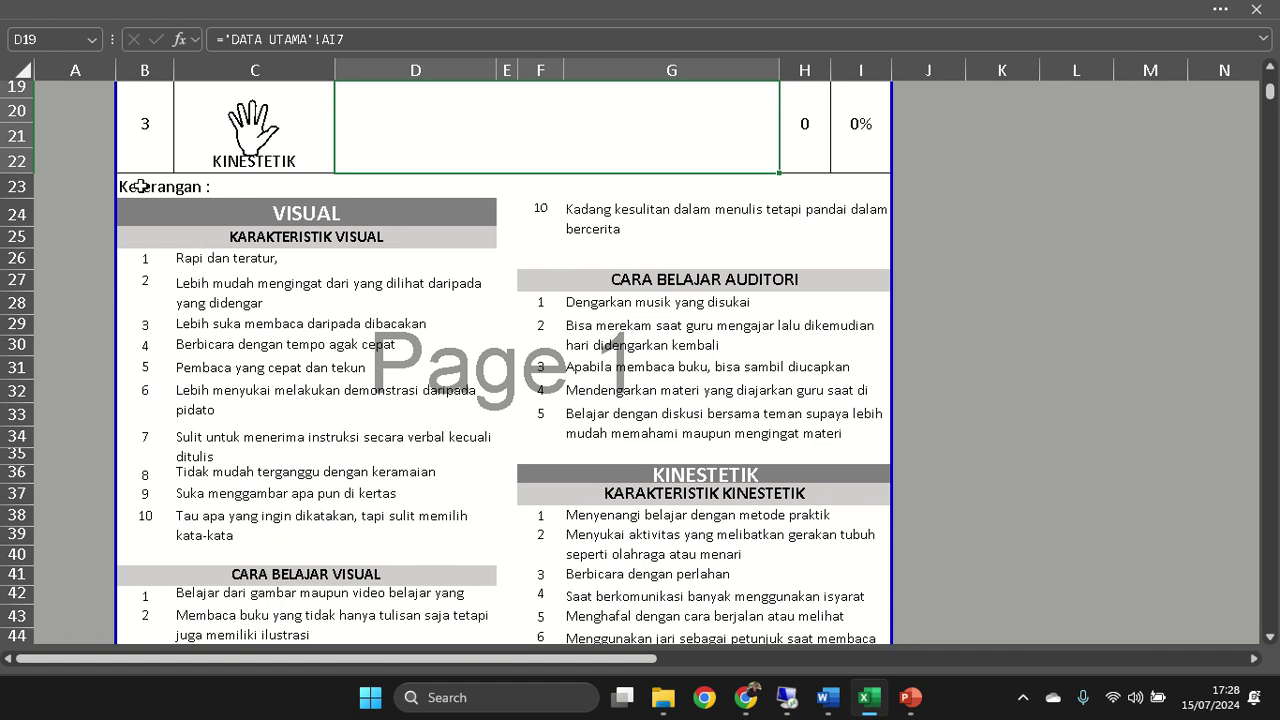
drag(158, 188, 258, 372)
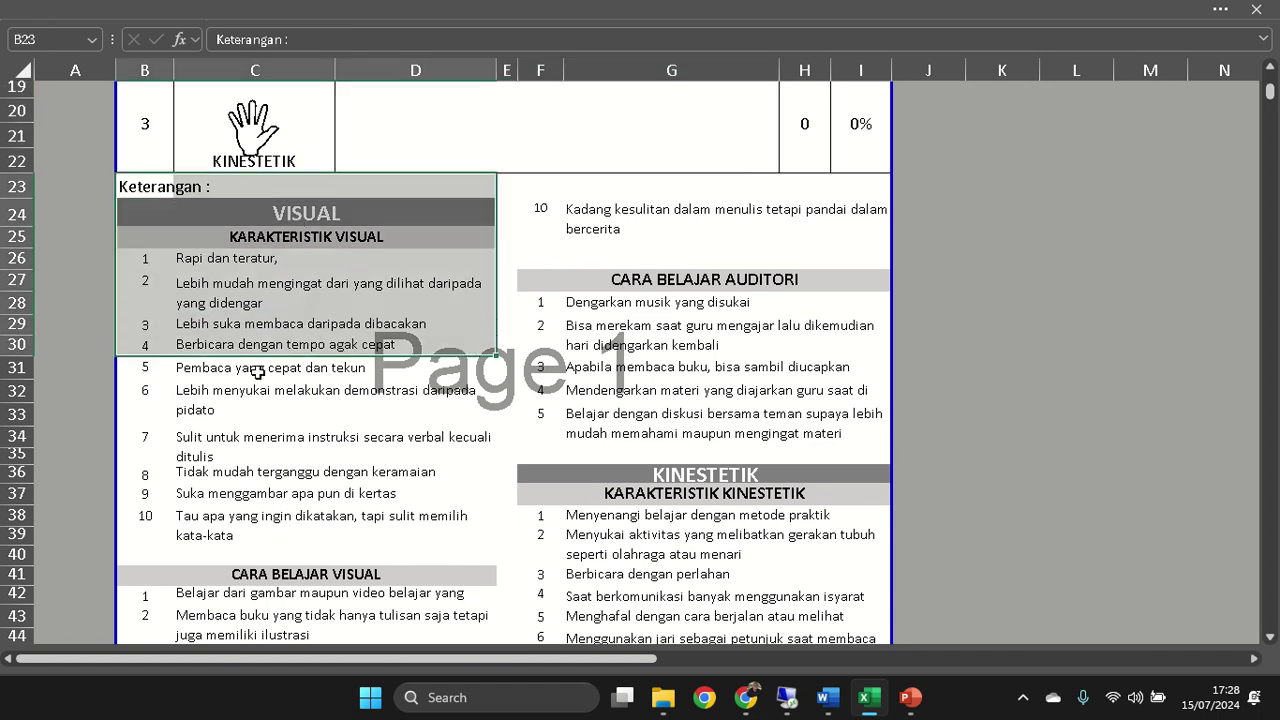
click(292, 210)
drag(267, 245, 274, 517)
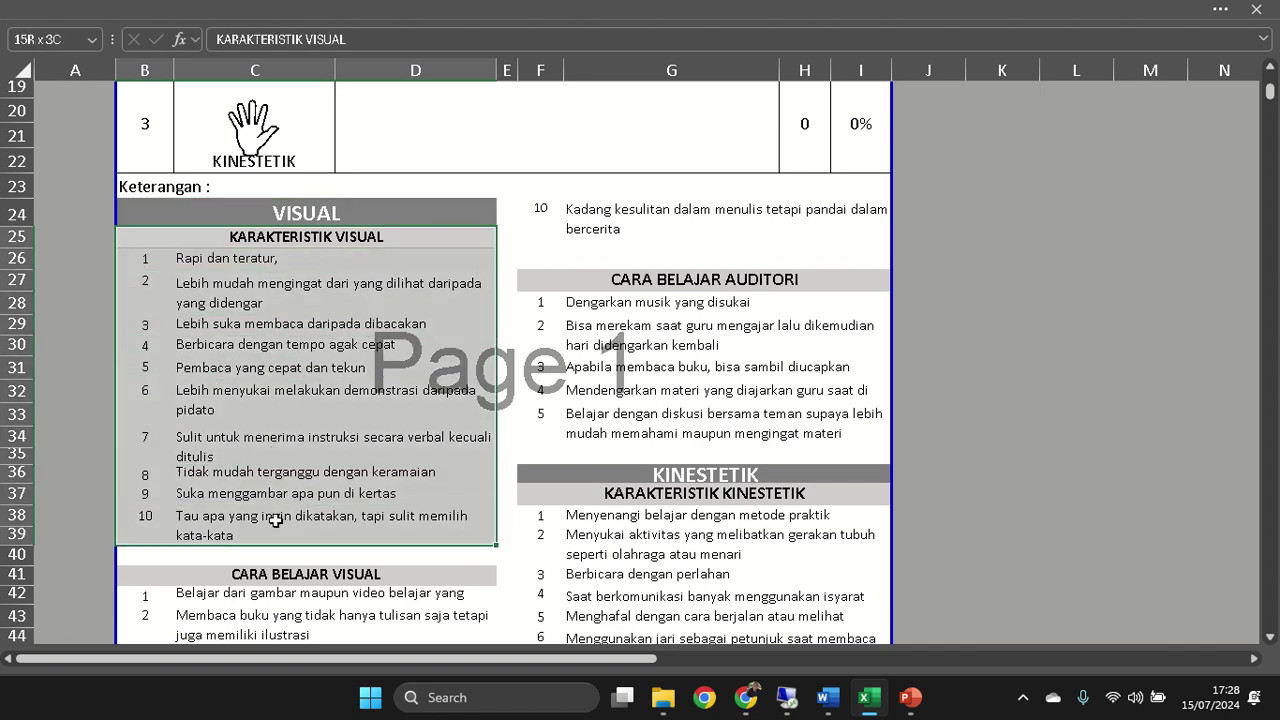
- Highlight the CARA BELAJAR VISUAL block in B41:D48 and select its first learning tip
scroll(276, 500, down, 5)
drag(291, 206, 292, 350)
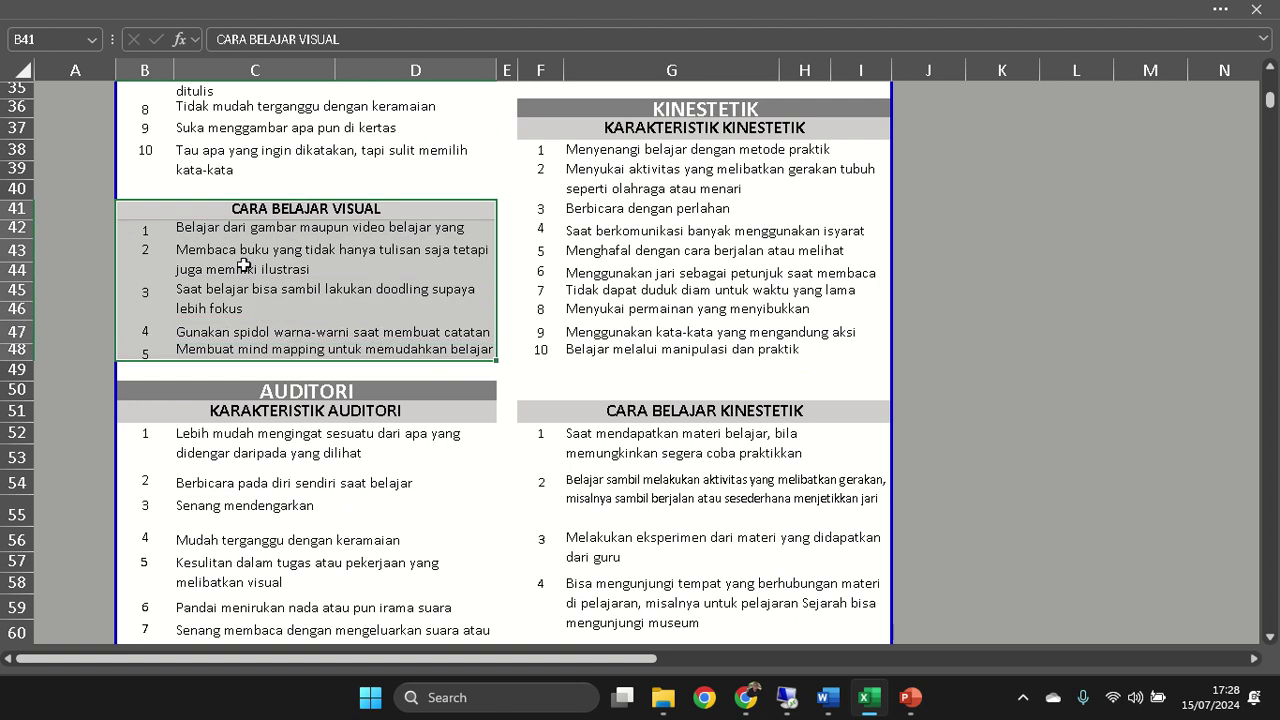
click(405, 241)
click(316, 227)
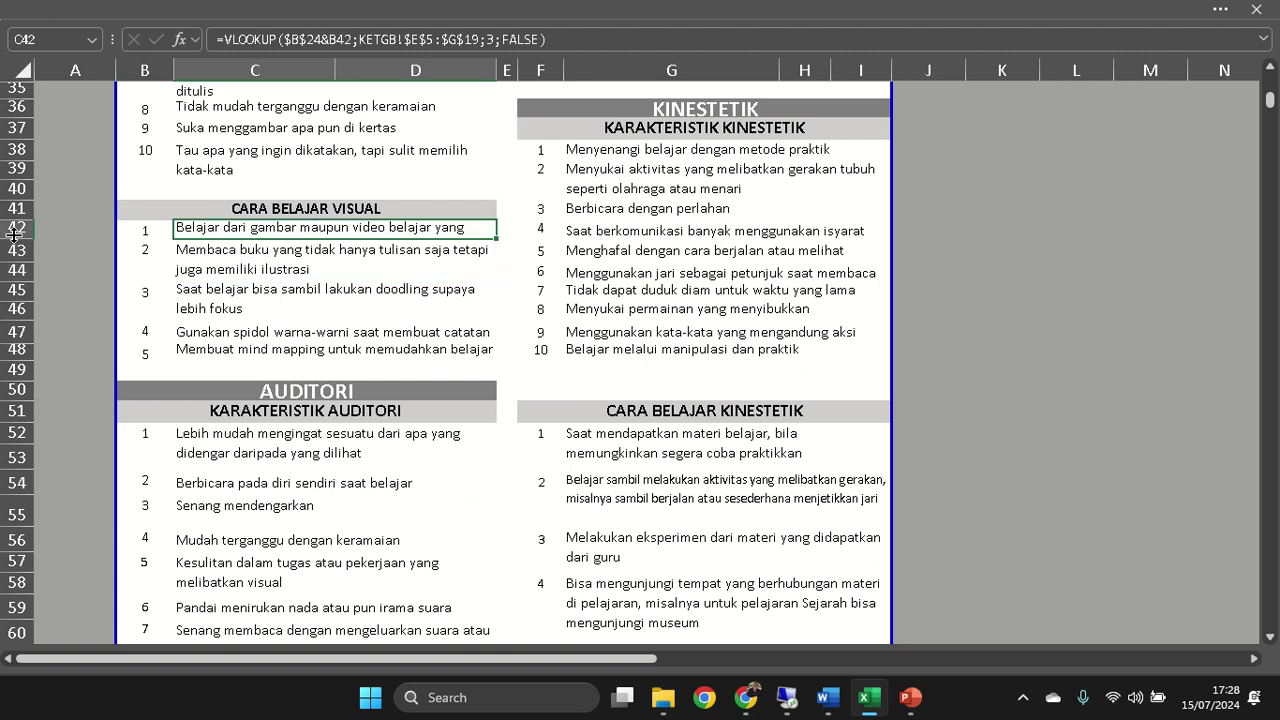
- Increase the height of row 42 to fit the full first CARA BELAJAR VISUAL tip, and point out tips 2 and 4
mouse_move(14, 238)
mouse_down()
mouse_move(17, 273)
mouse_move(14, 260)
mouse_up()
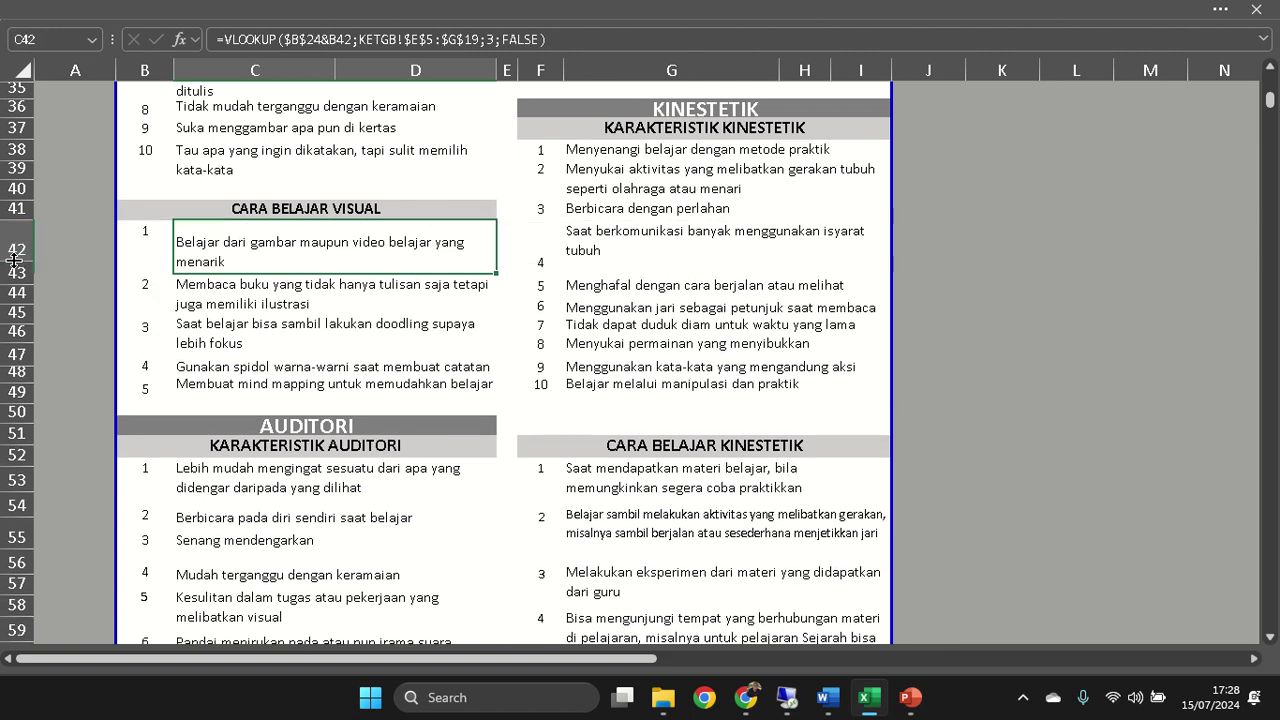
scroll(260, 295, down, 2)
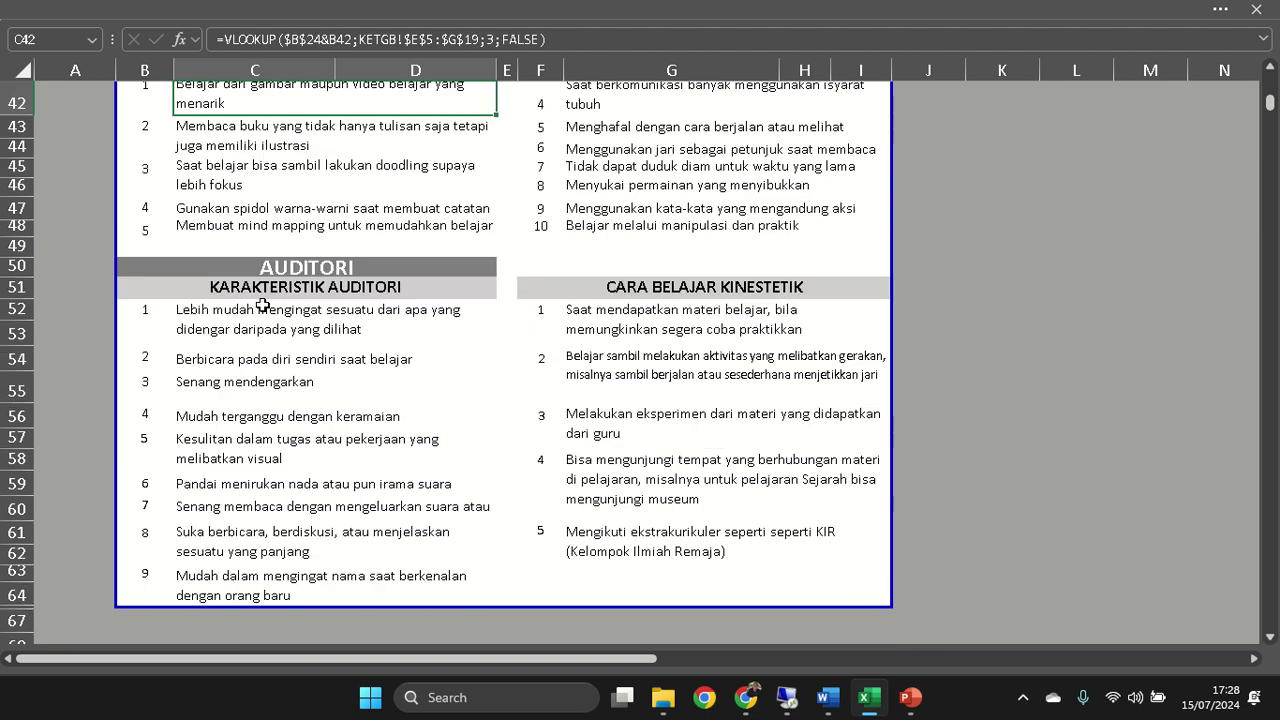
scroll(262, 305, up, 1)
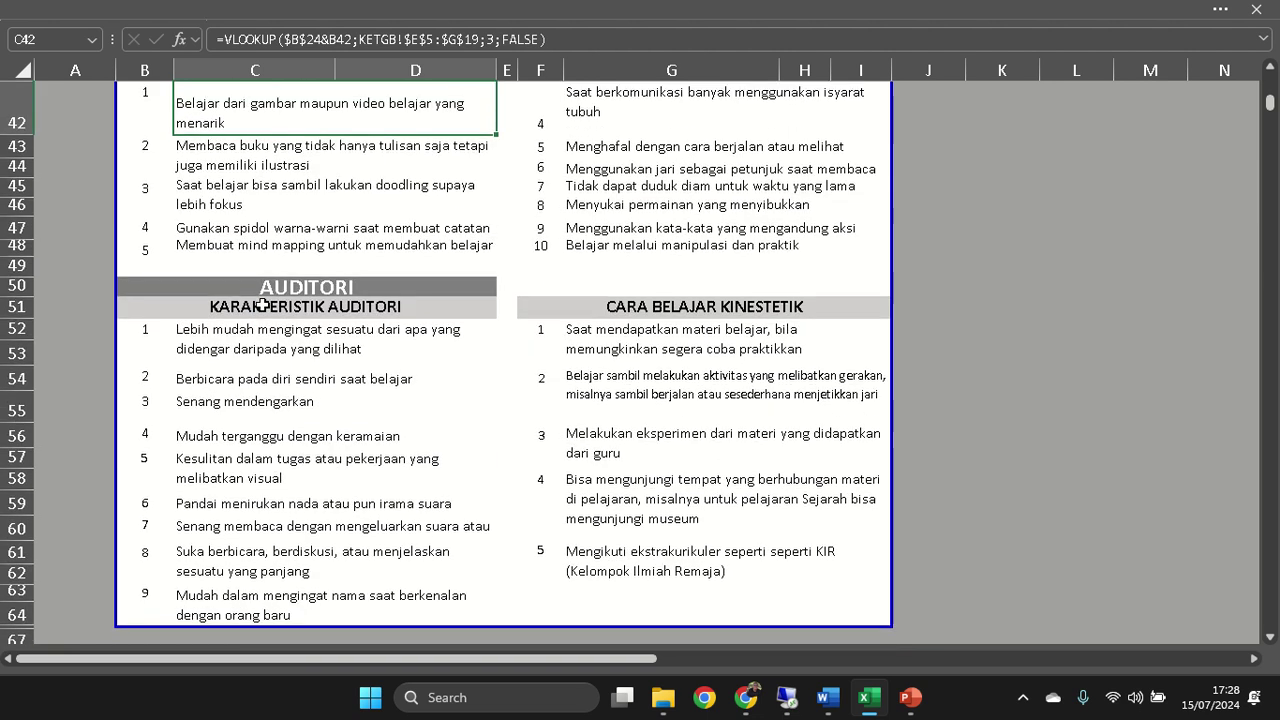
click(305, 145)
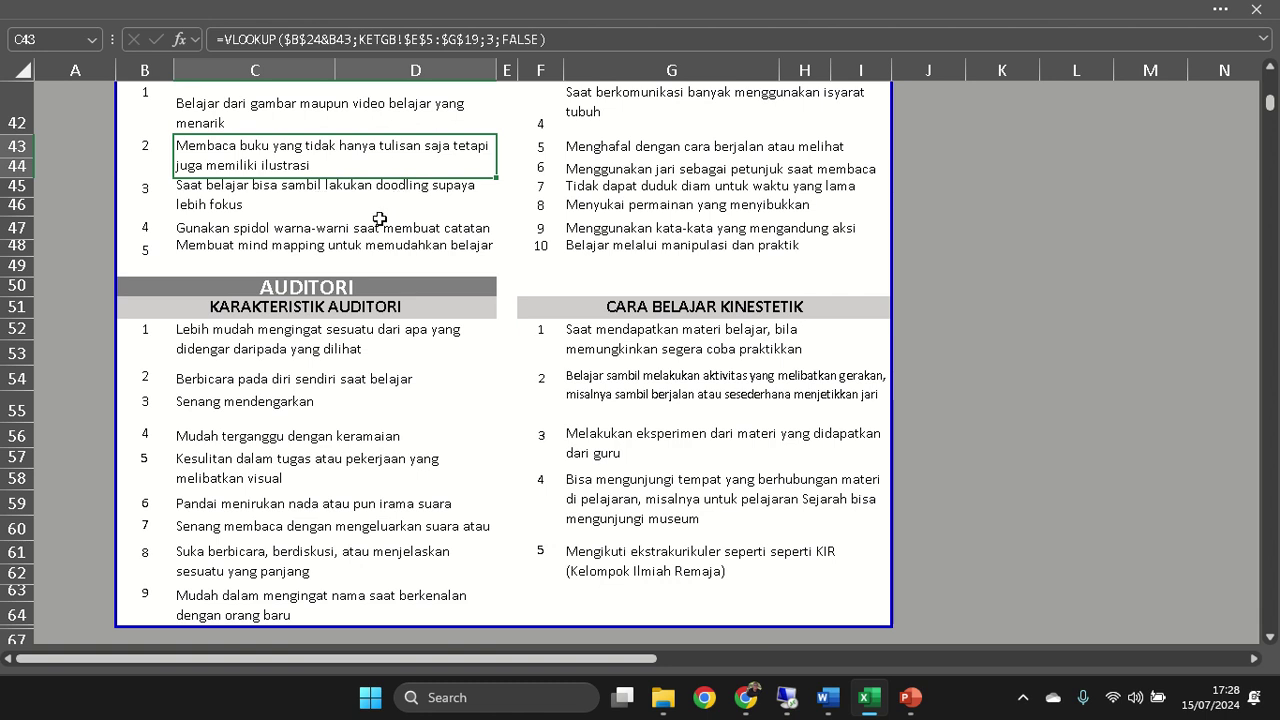
click(250, 230)
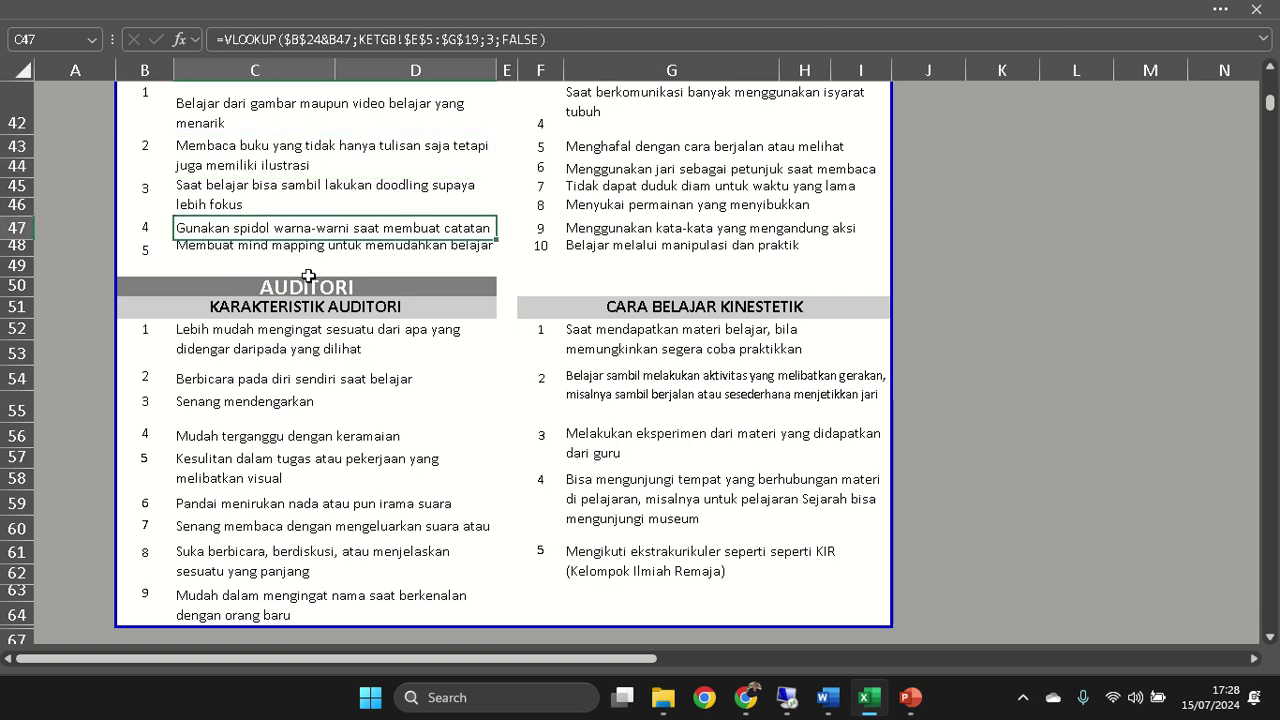
- Highlight the AUDITORI characteristics block in B50:D64, its tenth point in column G, and the CARA BELAJAR AUDITORI block in F27:I34
drag(313, 285, 293, 479)
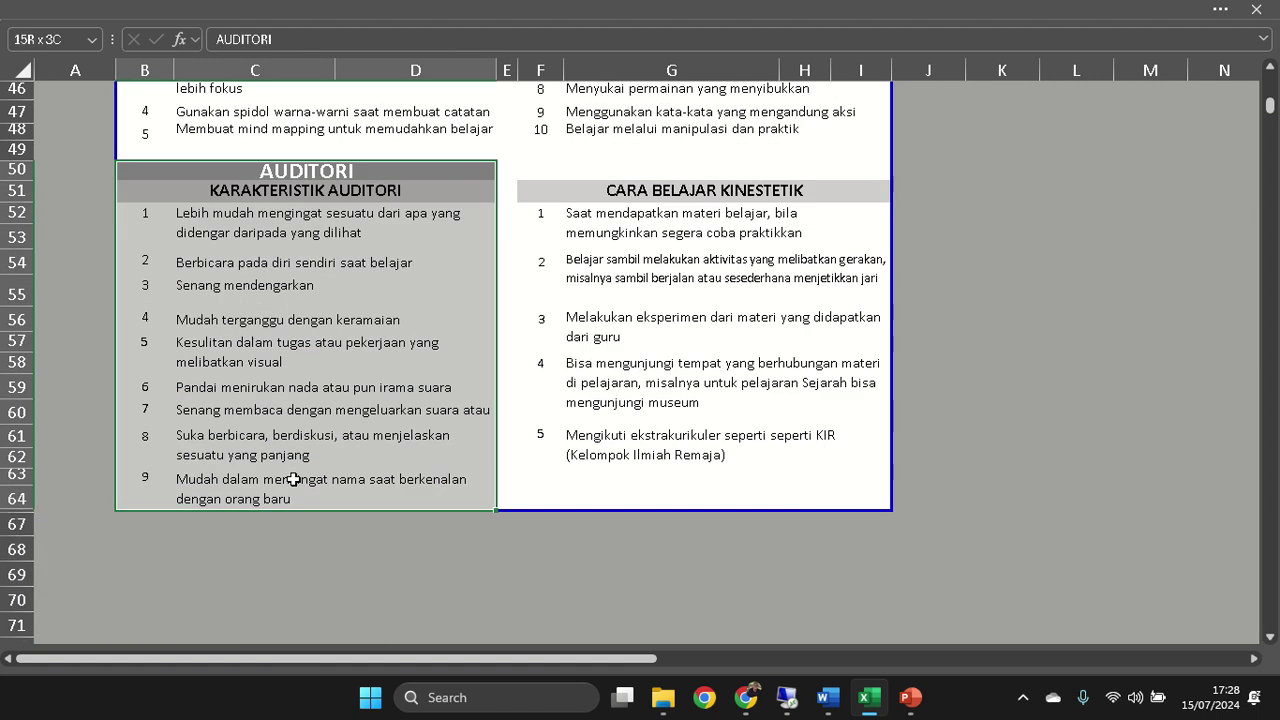
scroll(700, 405, up, 10)
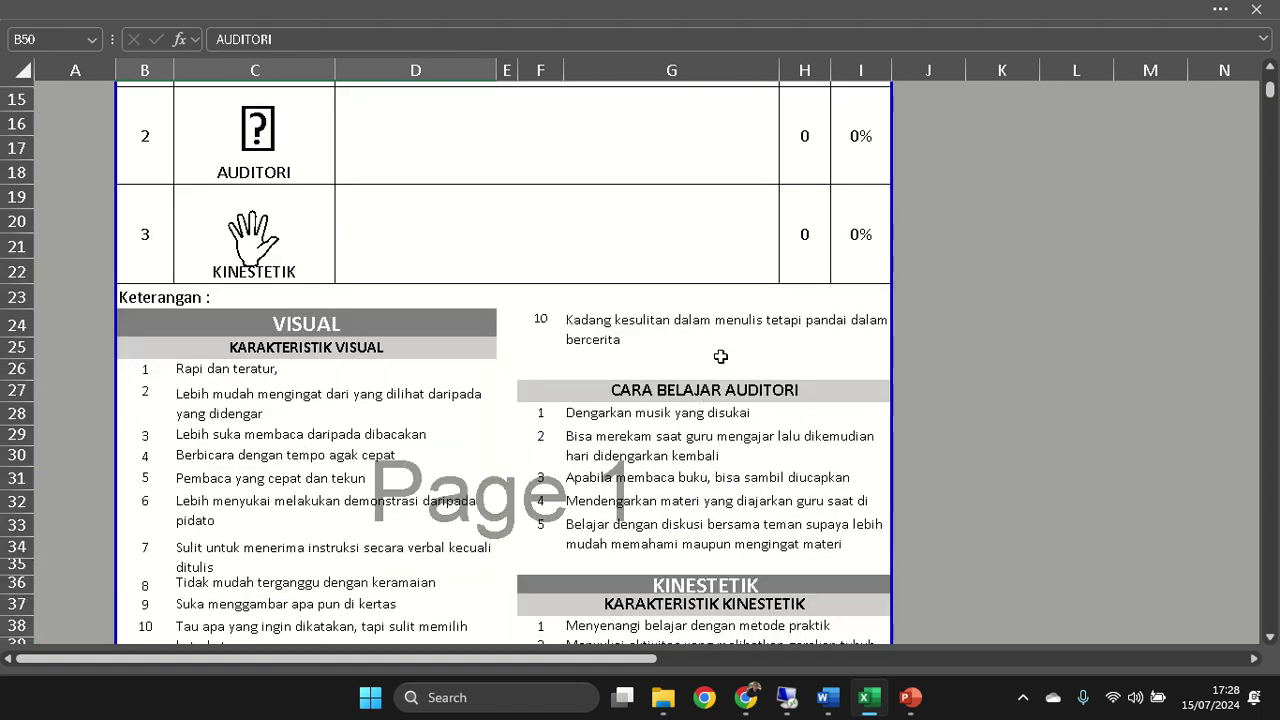
click(688, 331)
drag(680, 395, 678, 517)
- Highlight the KINESTETIK characteristics in F36:I47 and the CARA BELAJAR KINESTETIK block in F51:I62
scroll(678, 517, down, 4)
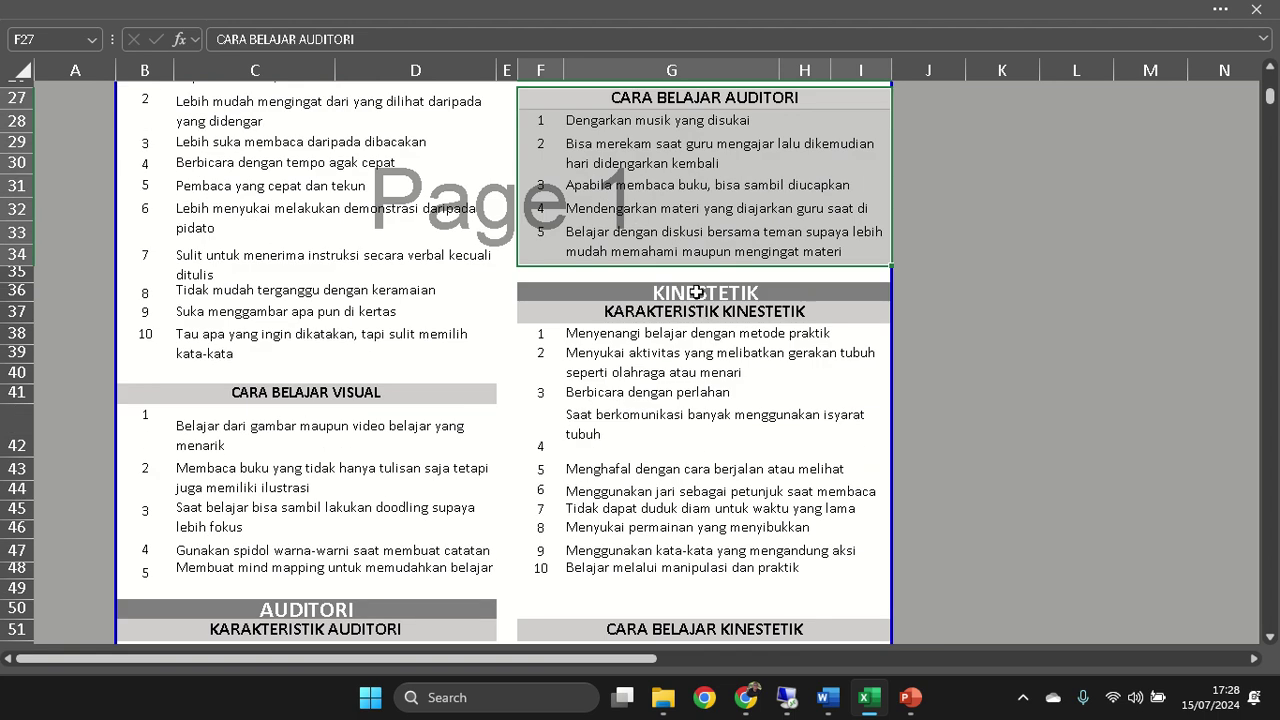
drag(699, 296, 700, 543)
scroll(700, 554, down, 6)
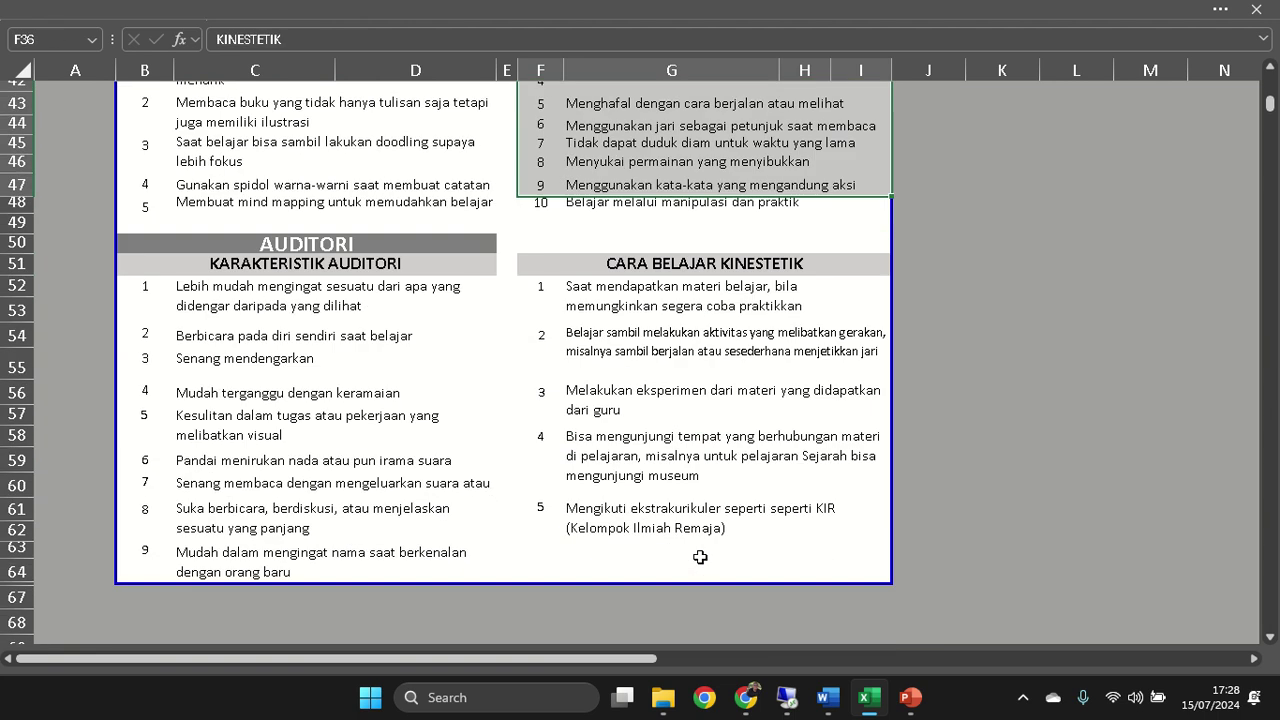
drag(664, 192, 668, 452)
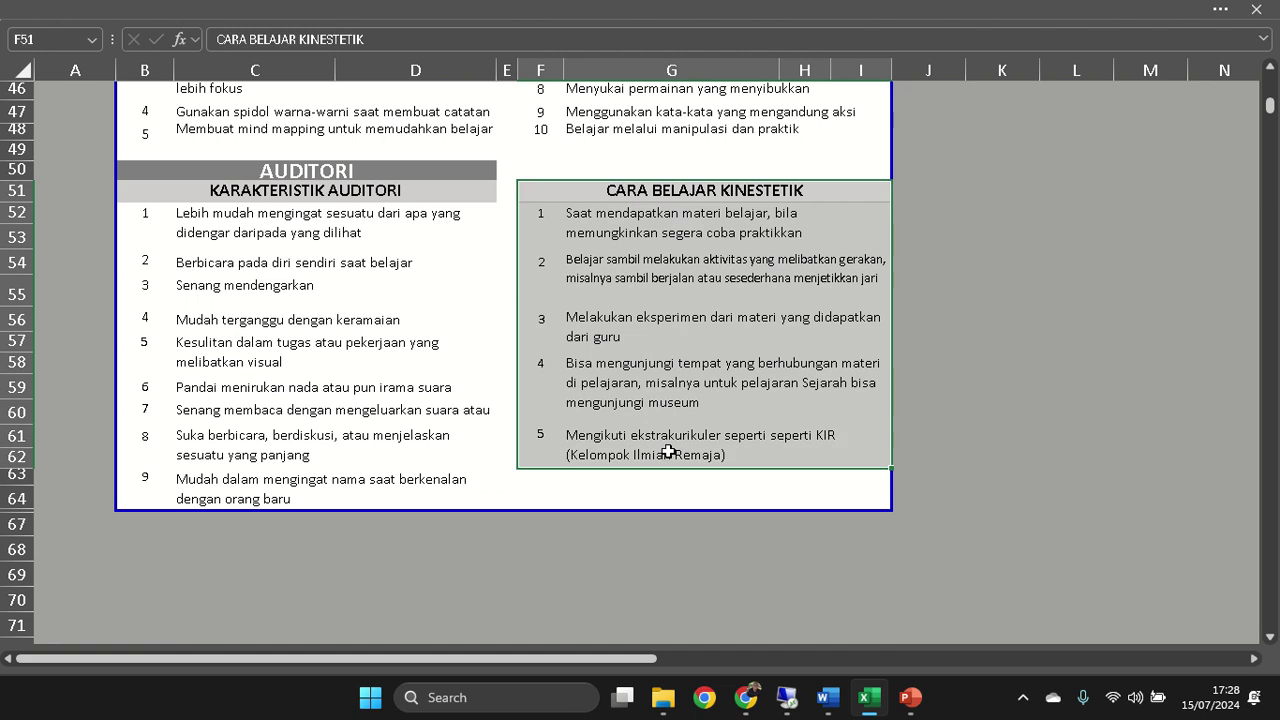
- Open the print preview of the GAYA BELAJAR report, review the page down to its end, and return to the sheet
text(p)
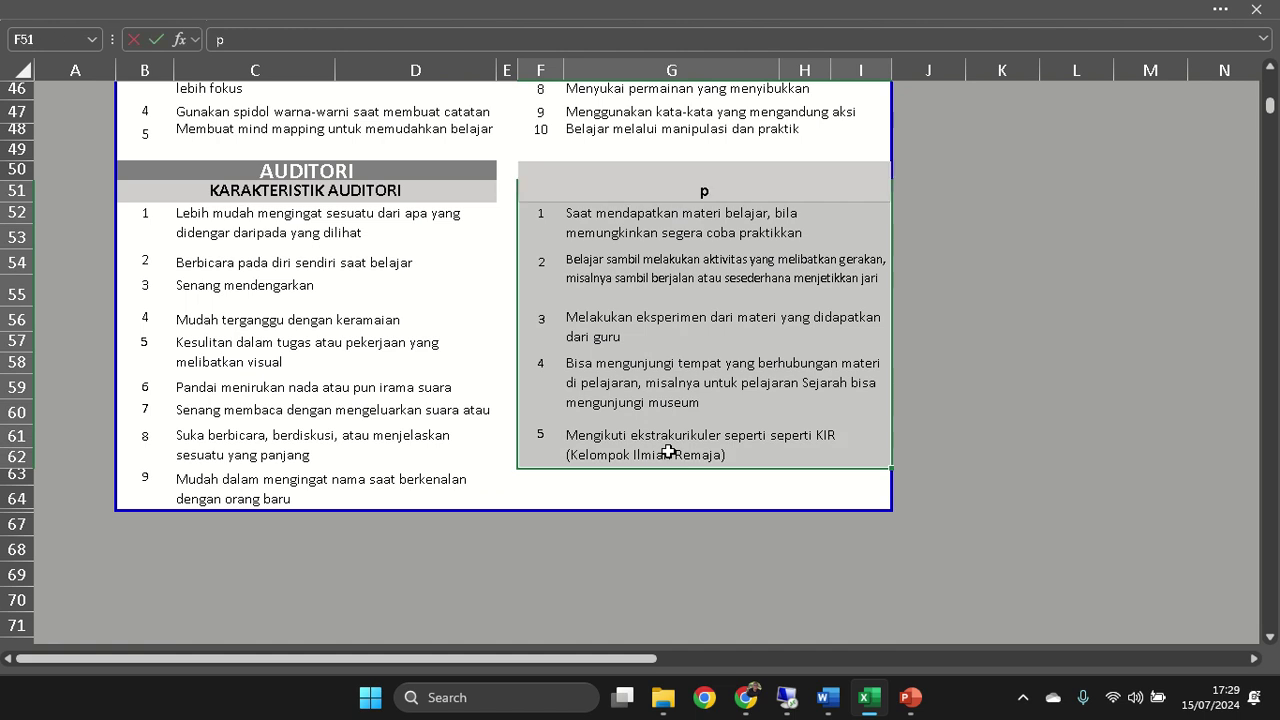
key(Escape)
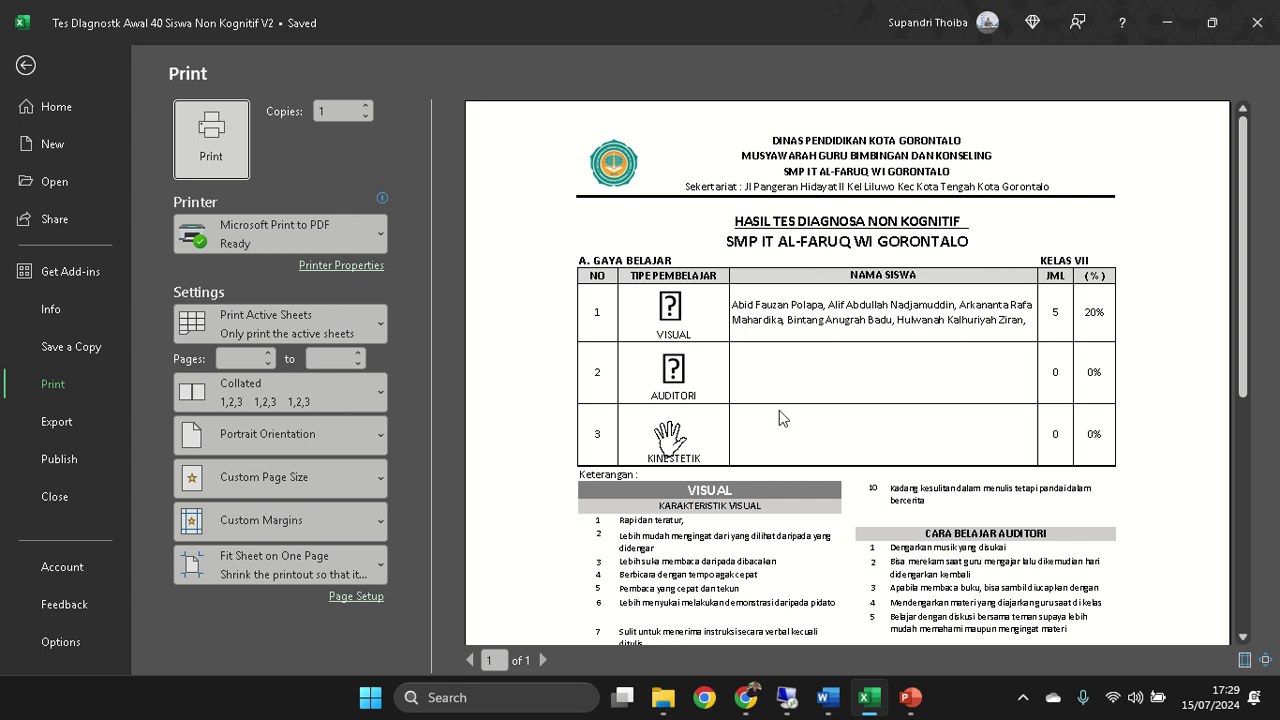
scroll(713, 448, down, 1)
scroll(1078, 456, down, 3)
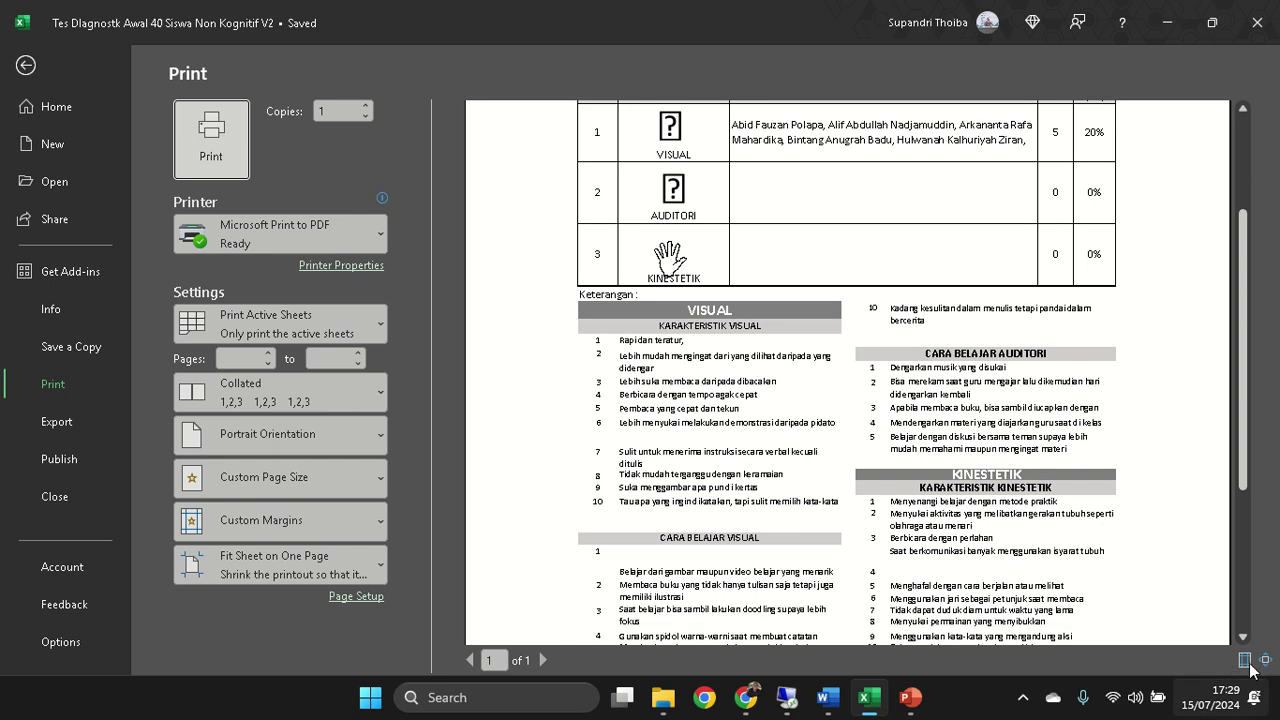
scroll(1203, 616, down, 3)
scroll(1243, 608, down, 3)
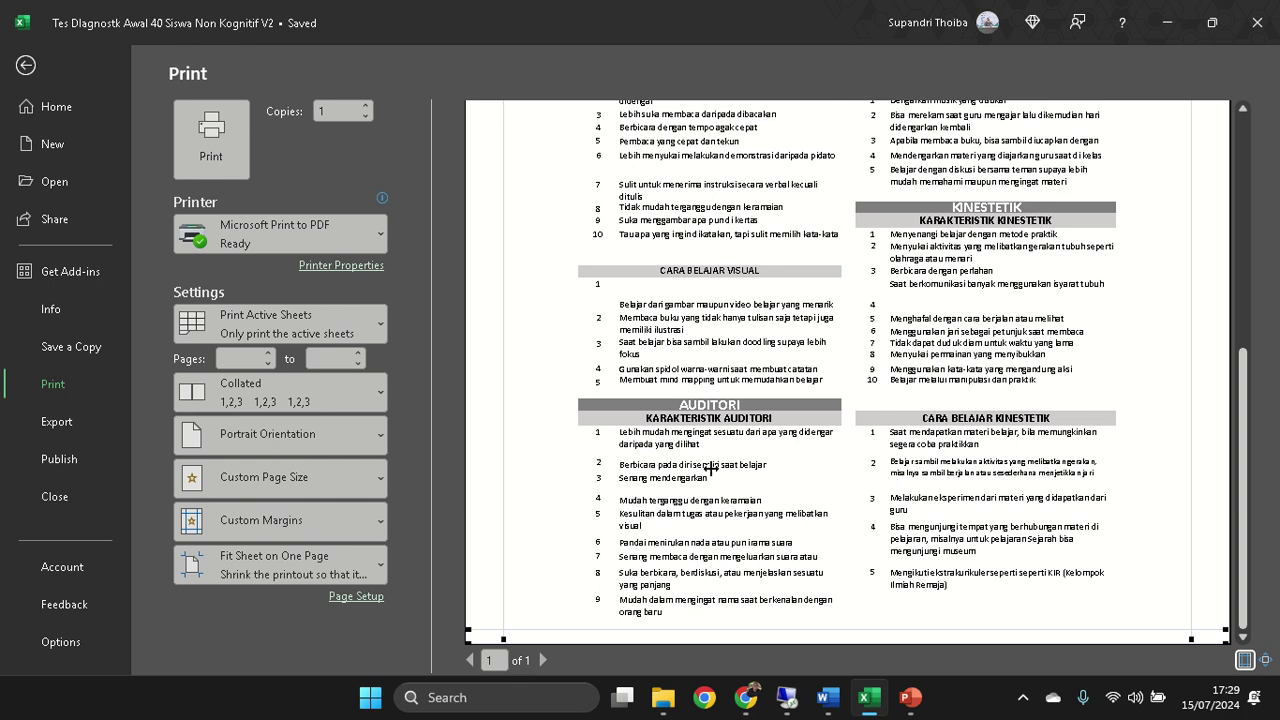
click(26, 66)
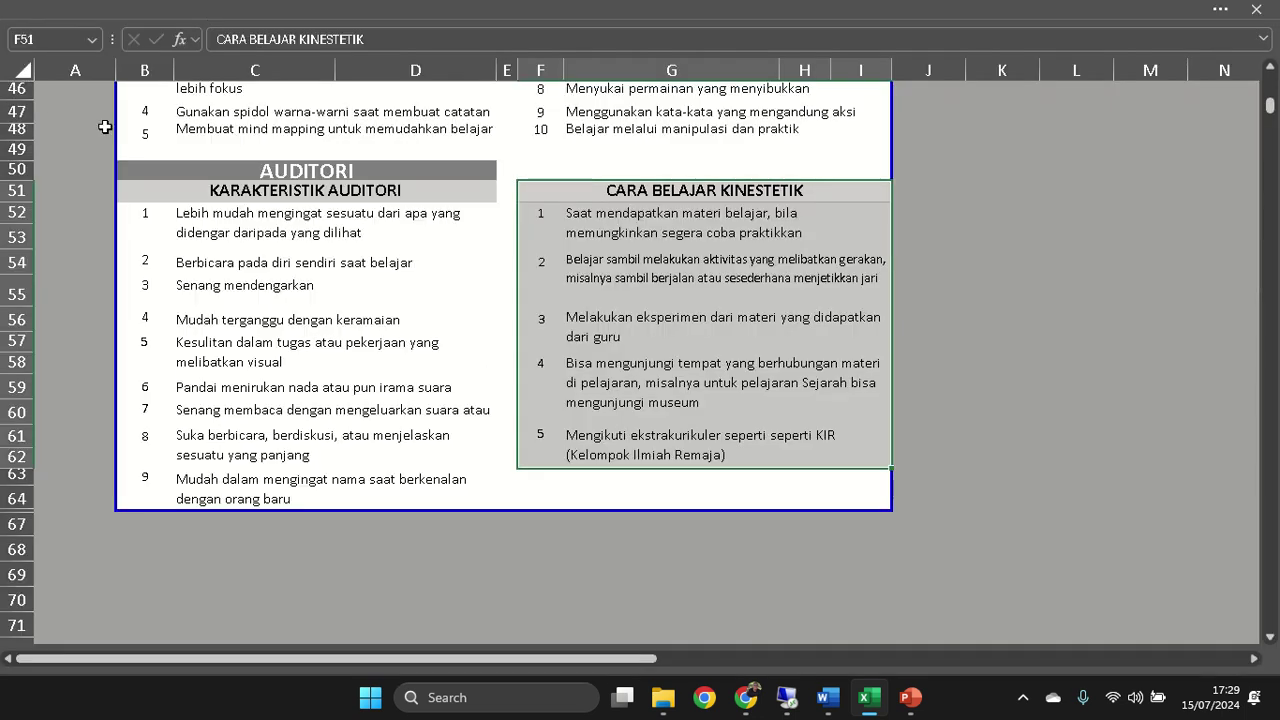
- Return to MENU UTAMA from the GAYA BELAJAR report and open the MBTI input data sheet
scroll(450, 410, up, 15)
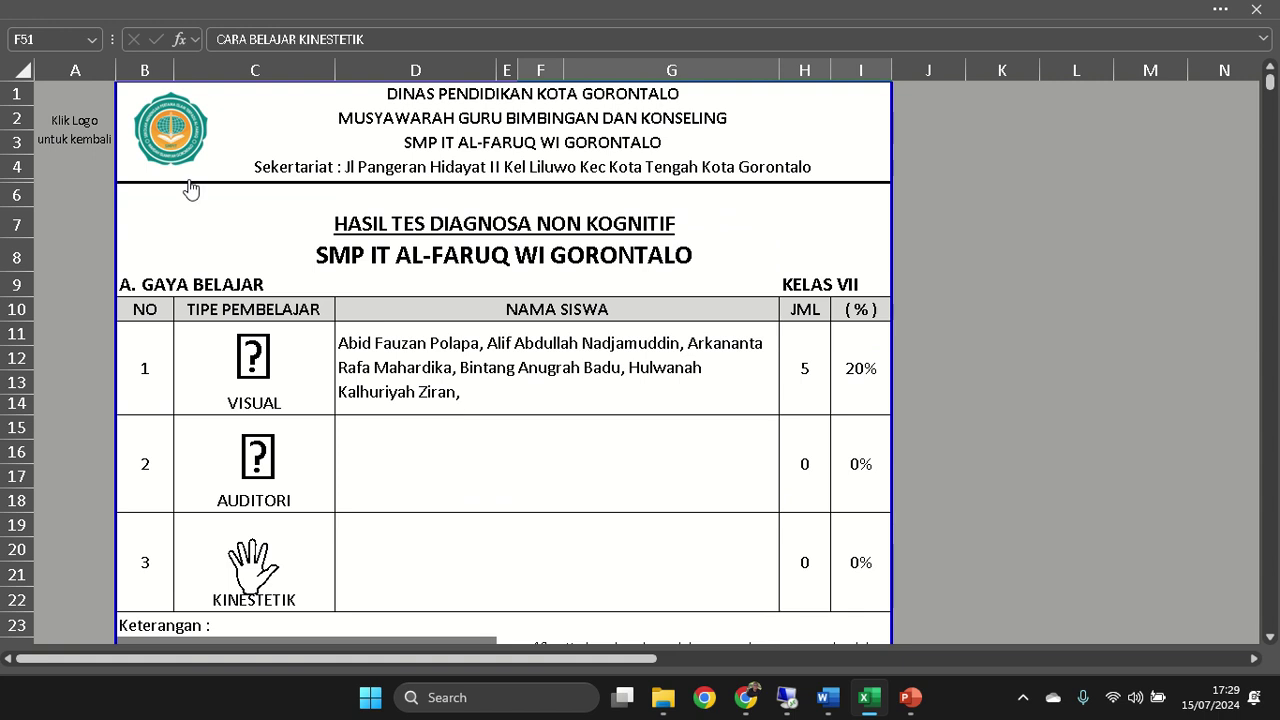
click(172, 140)
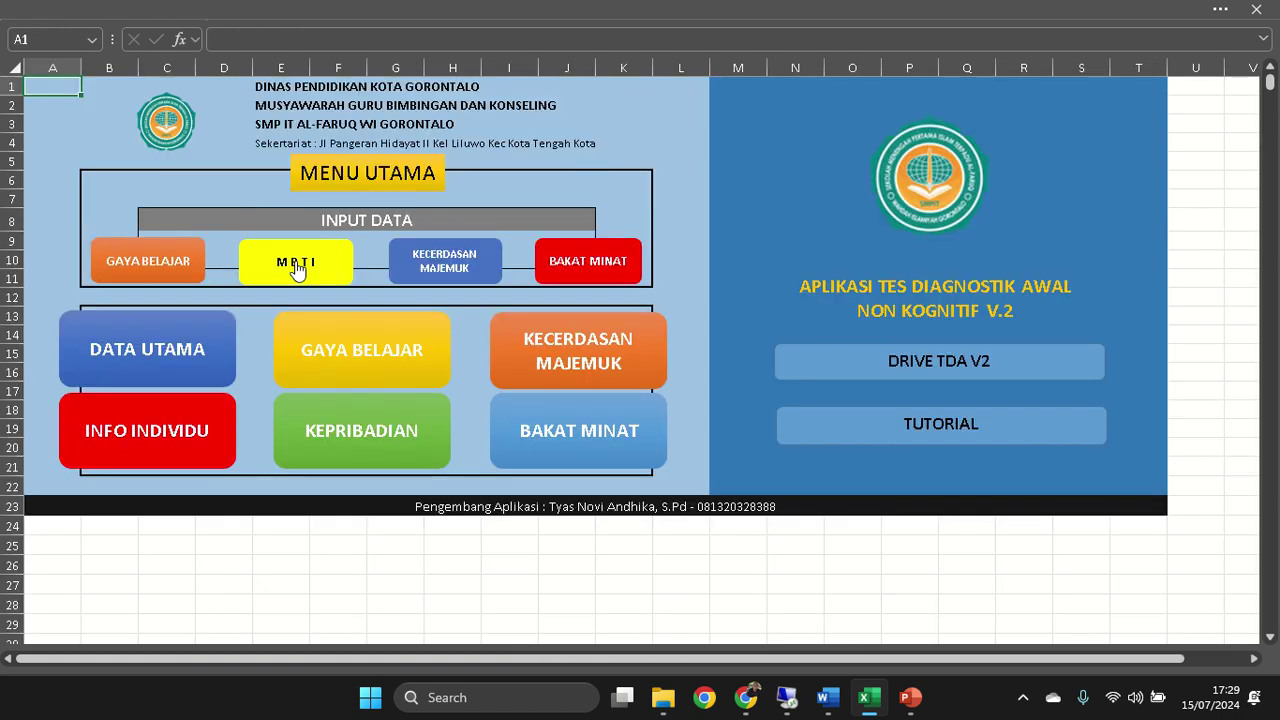
click(305, 266)
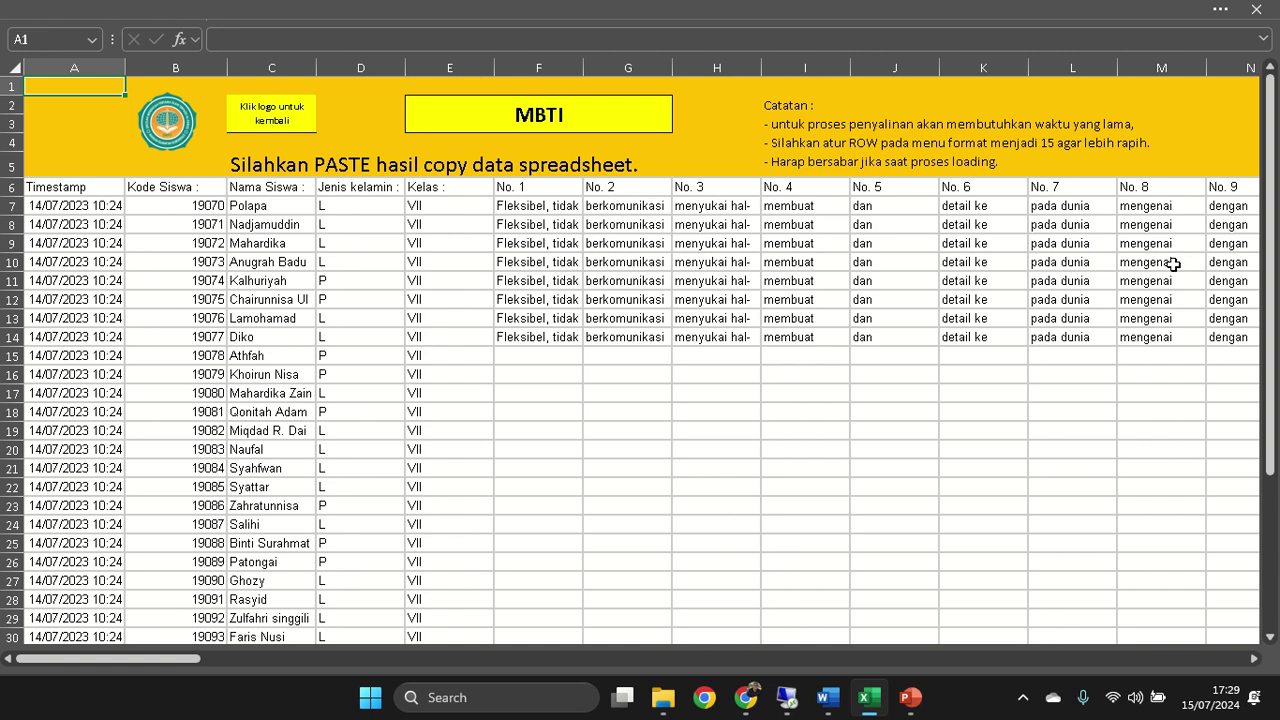
- Switch to the TDA V2 Google Drive folder in Chrome and open the TDA MBTI form
mouse_move(746, 697)
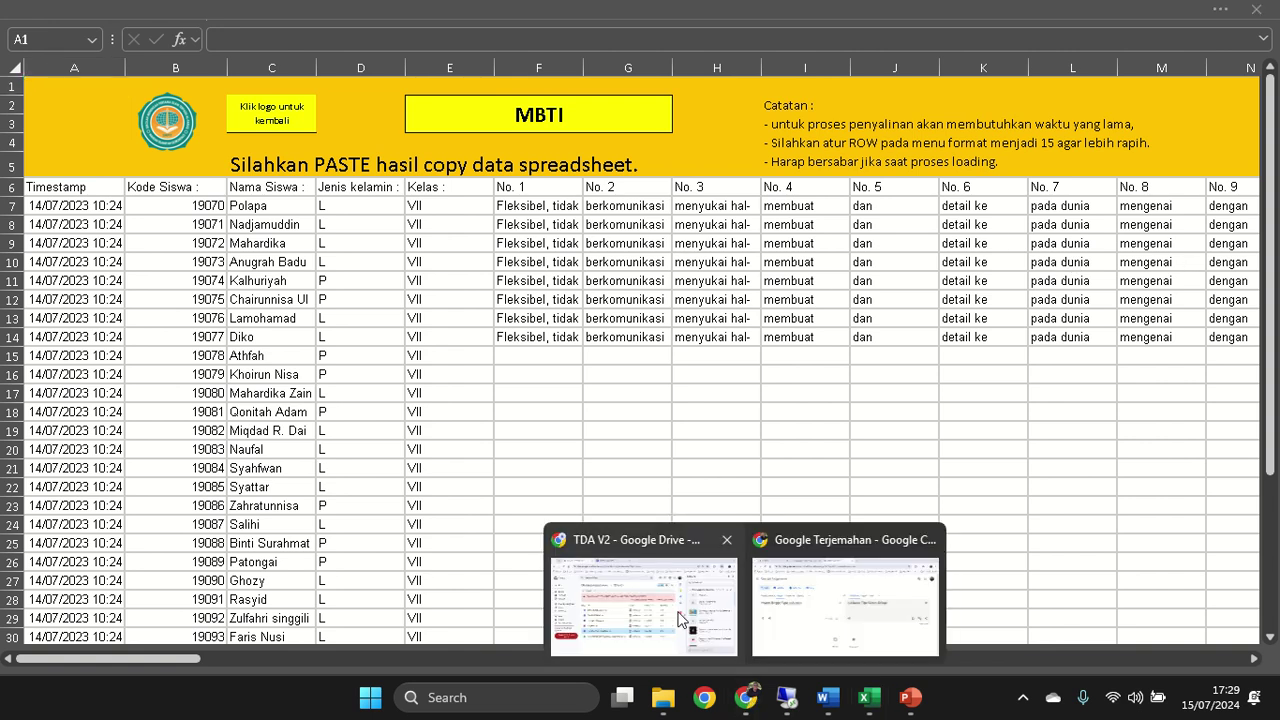
click(680, 618)
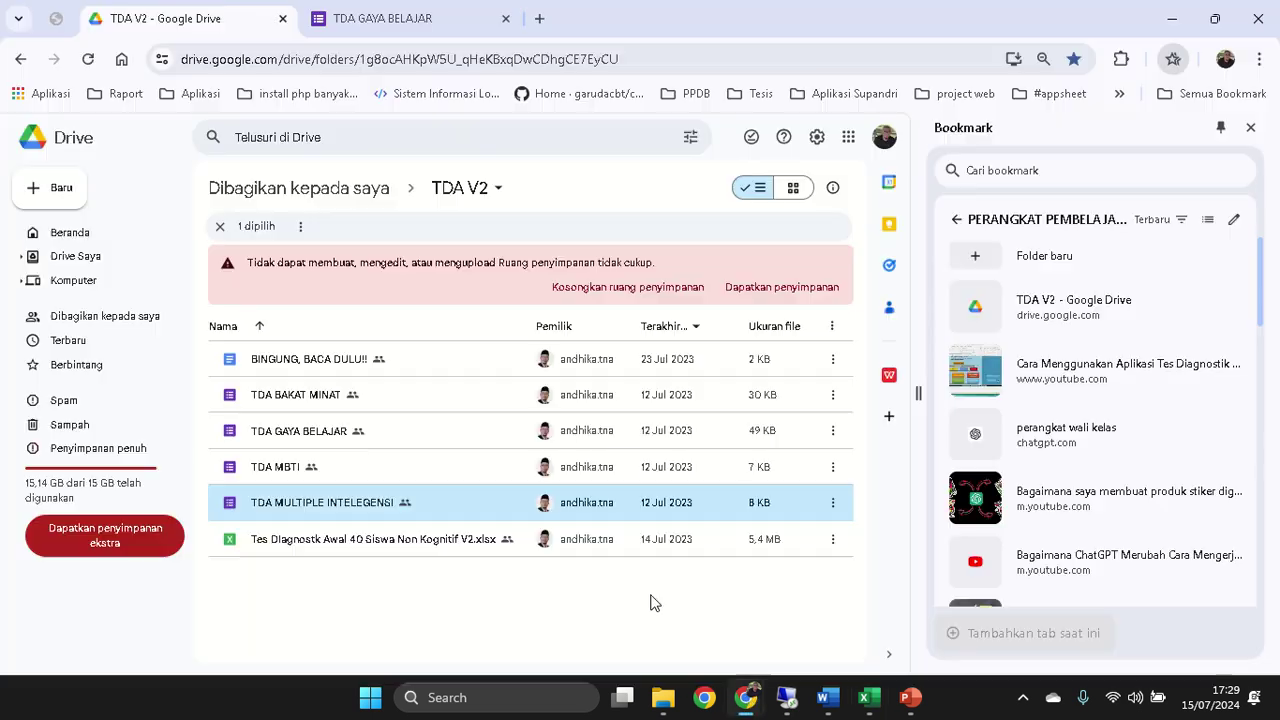
click(320, 470)
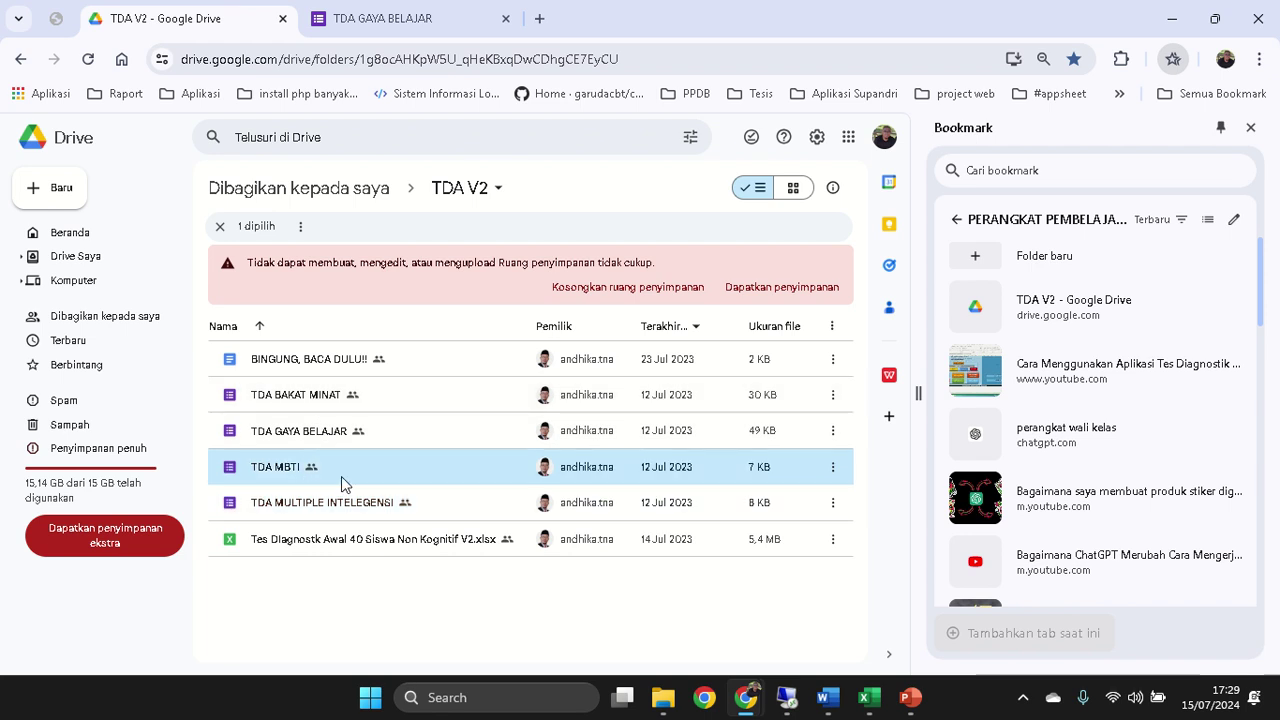
right_click(505, 467)
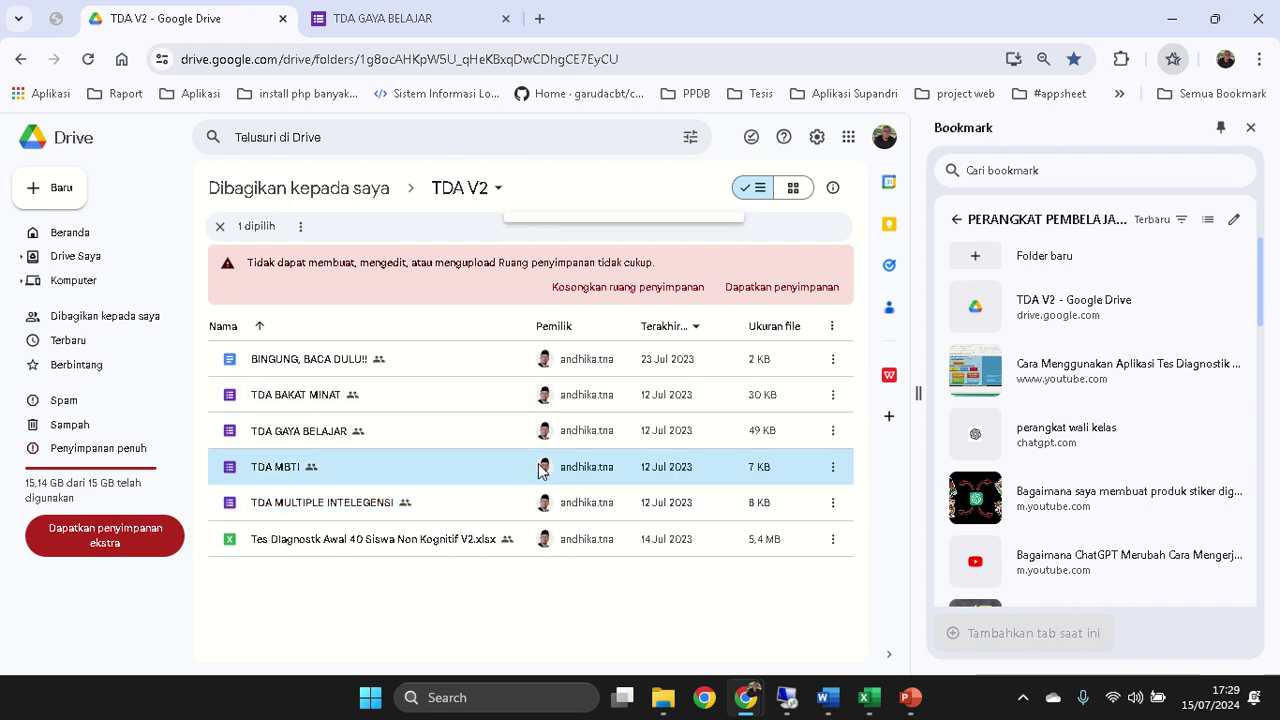
double_click(466, 476)
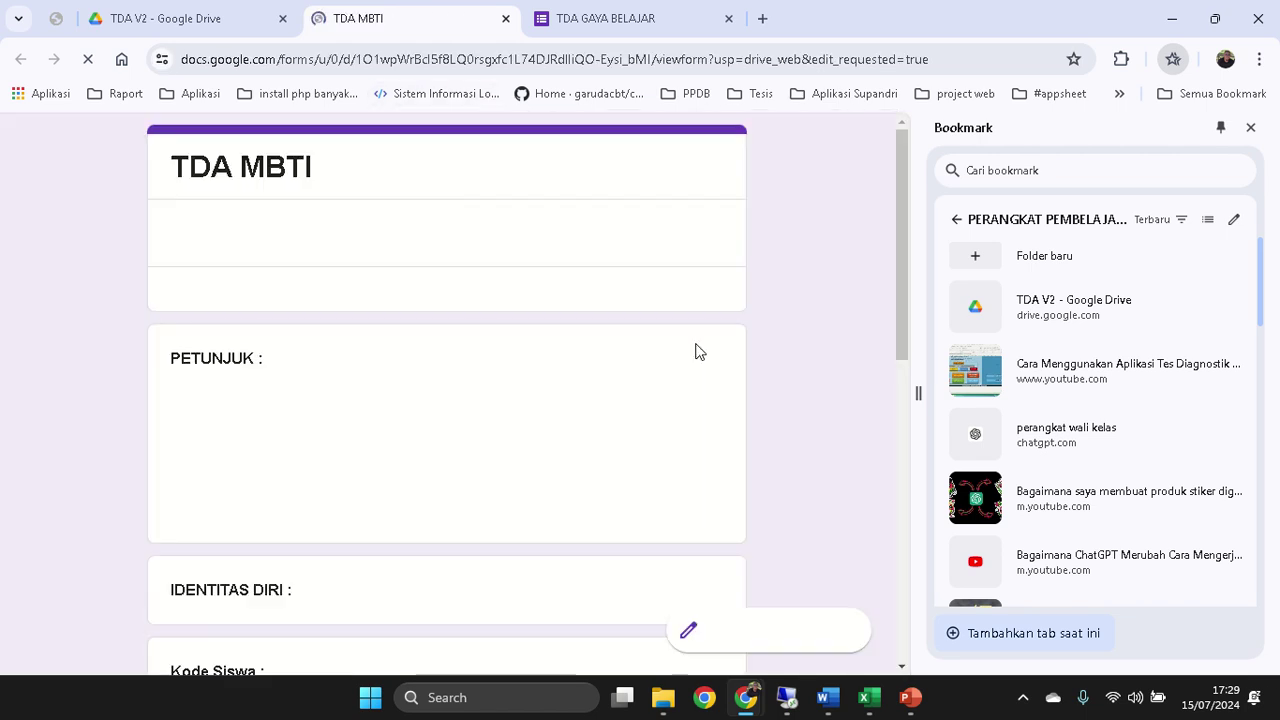
- Examine the identity section of the TDA MBTI form, covering the Kode Siswa, Nama Siswa, Jenis kelamin and Kelas fields
scroll(380, 370, down, 3)
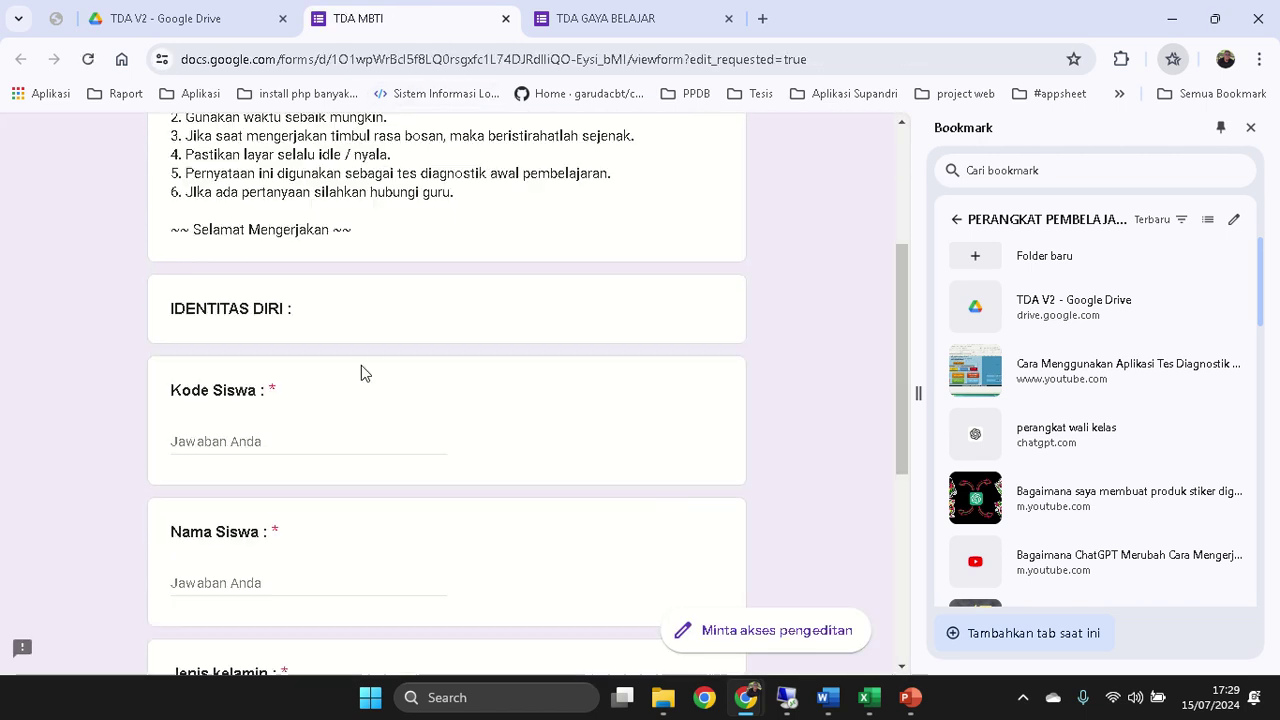
scroll(361, 365, down, 3)
scroll(363, 348, up, 4)
scroll(253, 402, down, 2)
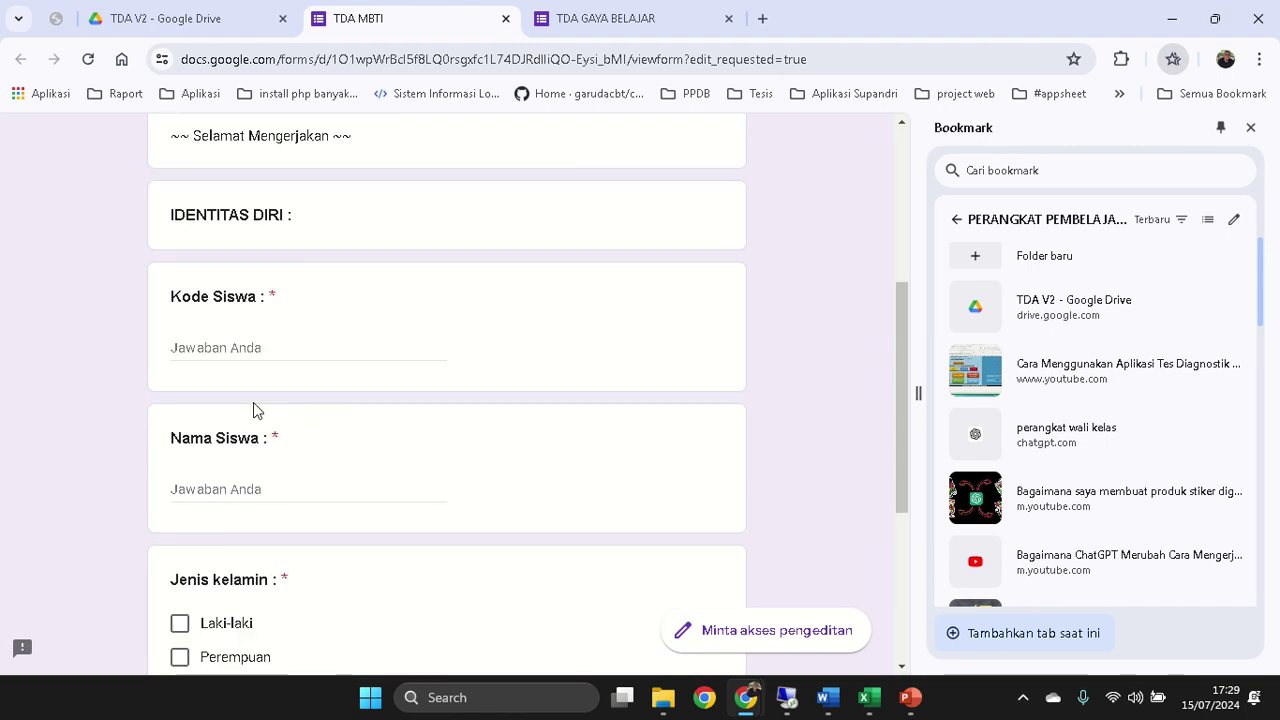
scroll(240, 360, down, 1)
click(237, 254)
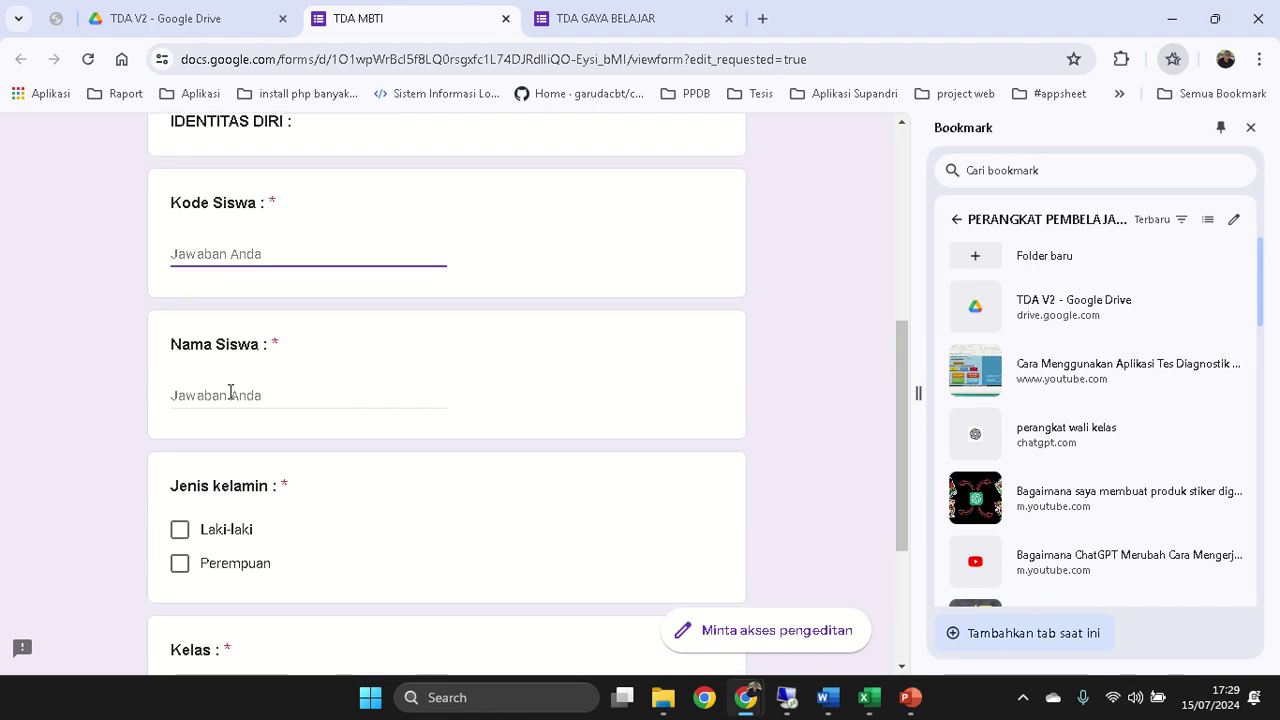
click(202, 380)
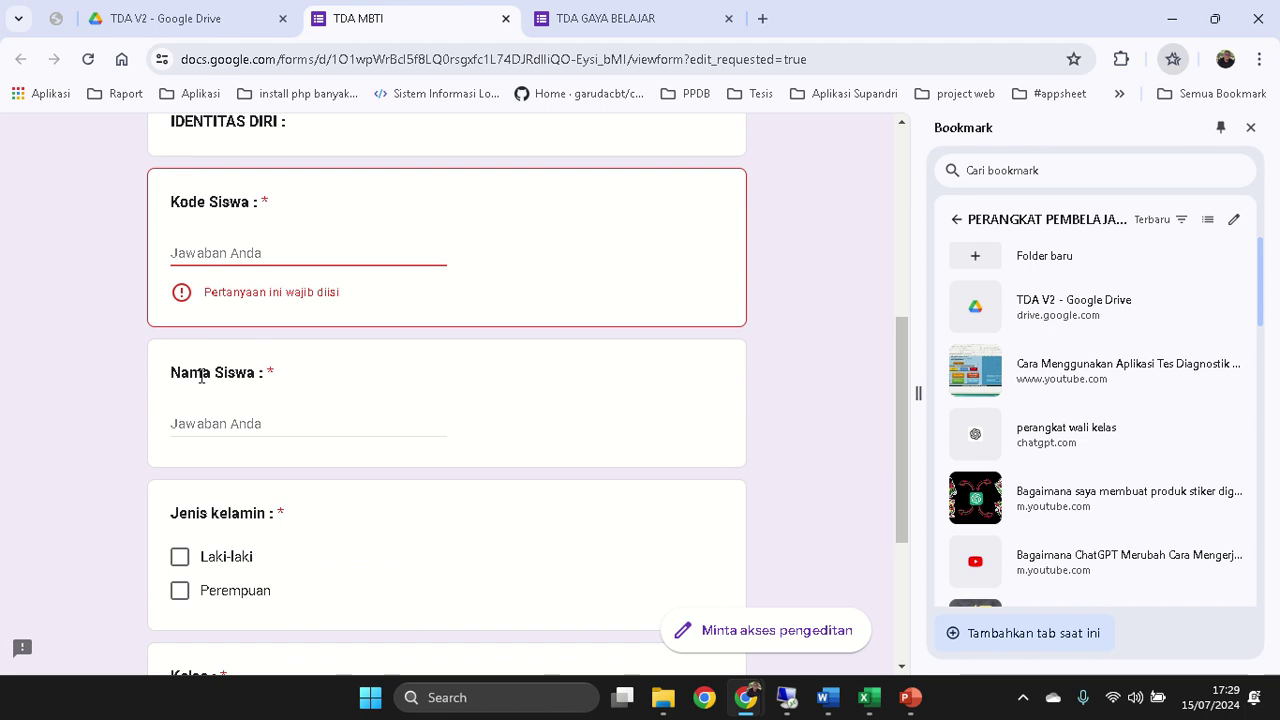
click(188, 420)
scroll(376, 434, down, 2)
scroll(376, 443, down, 1)
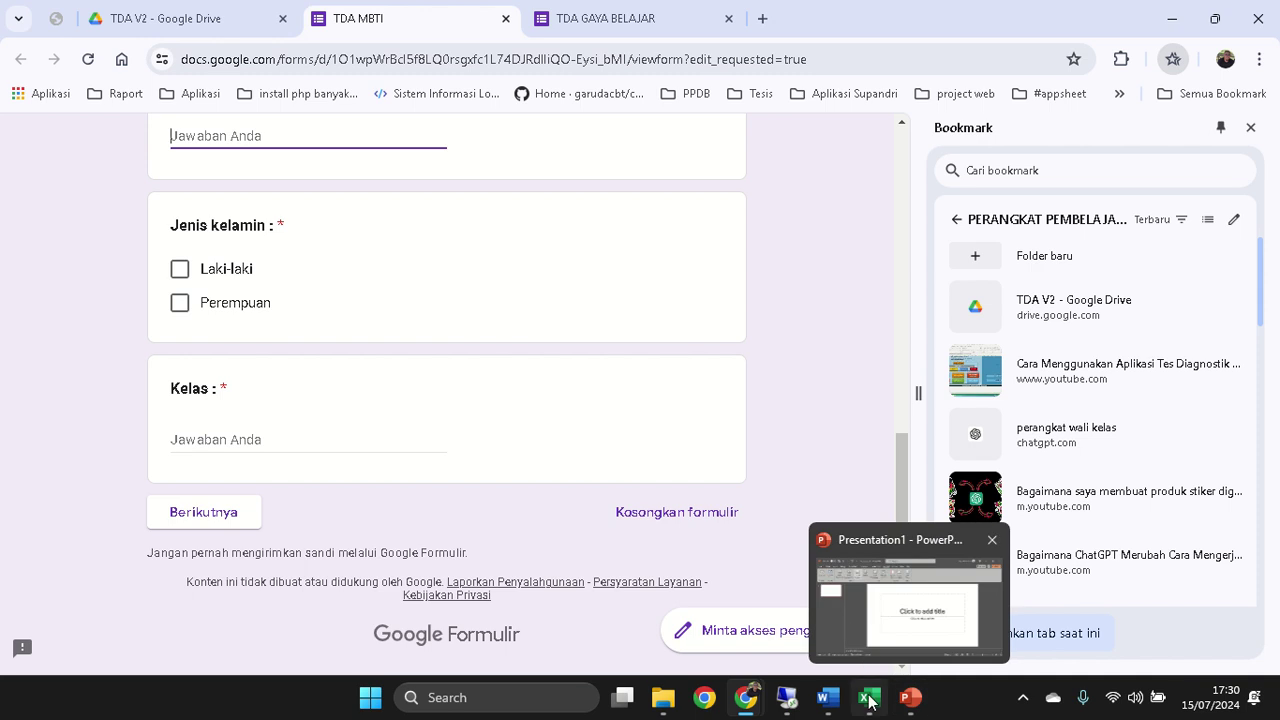
- Switch back to the Excel workbook and point out the first student's Kode Siswa and Nama Siswa cells on the MBTI sheet
mouse_move(866, 708)
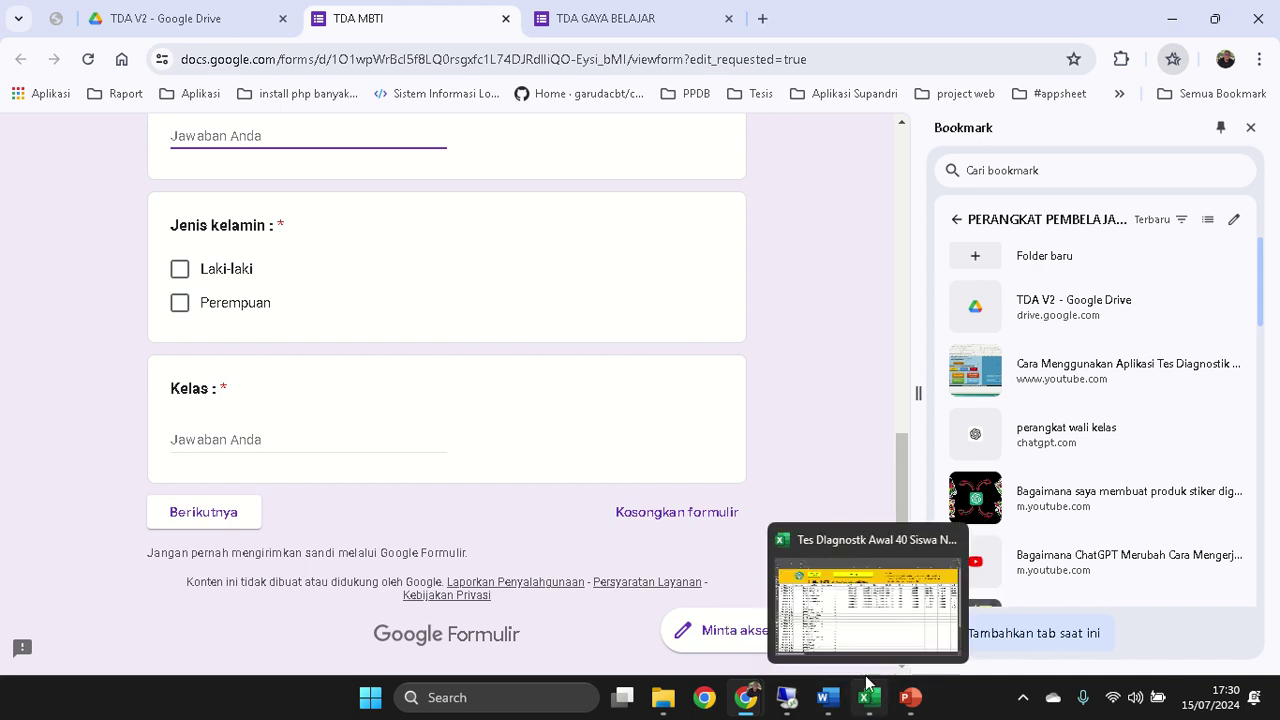
click(866, 600)
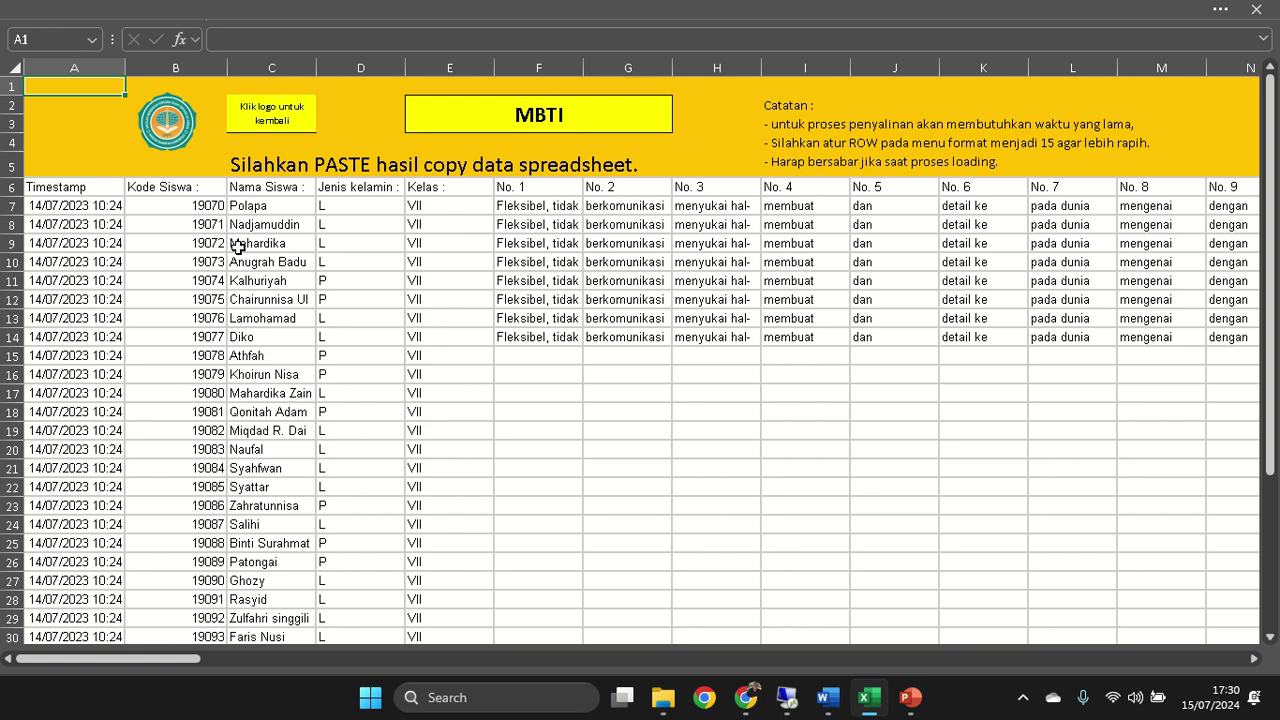
click(174, 208)
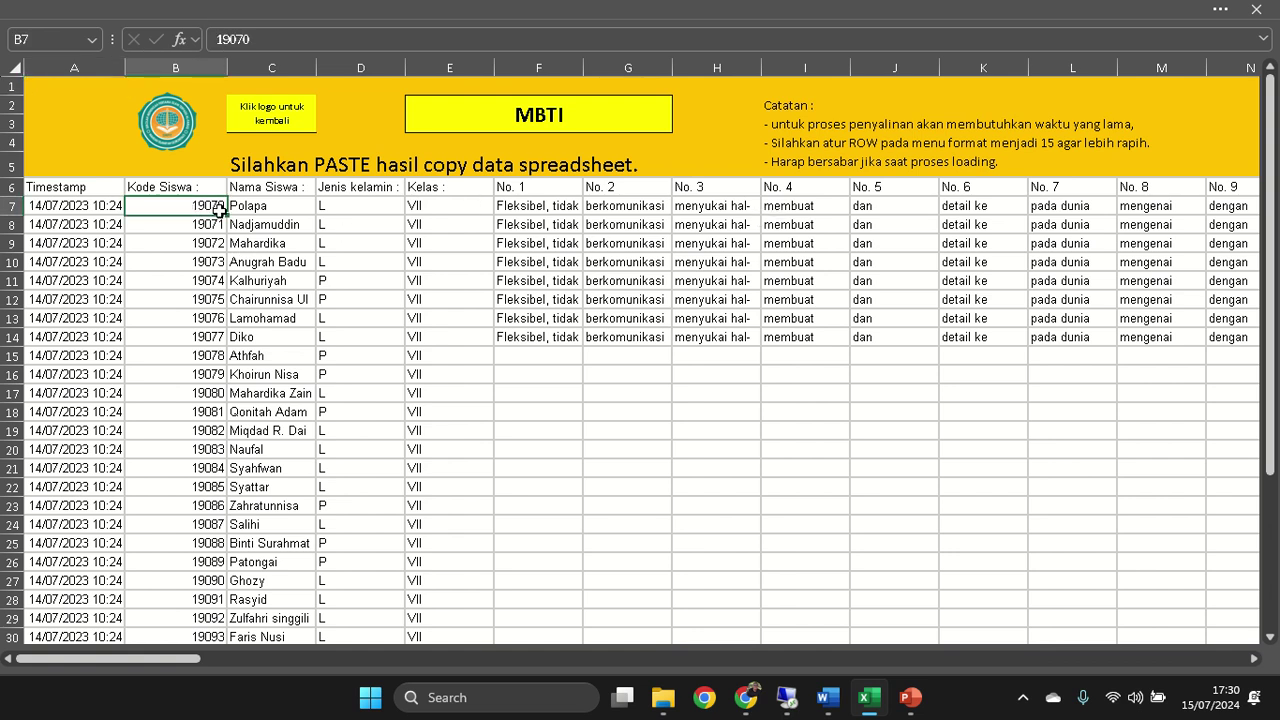
click(255, 204)
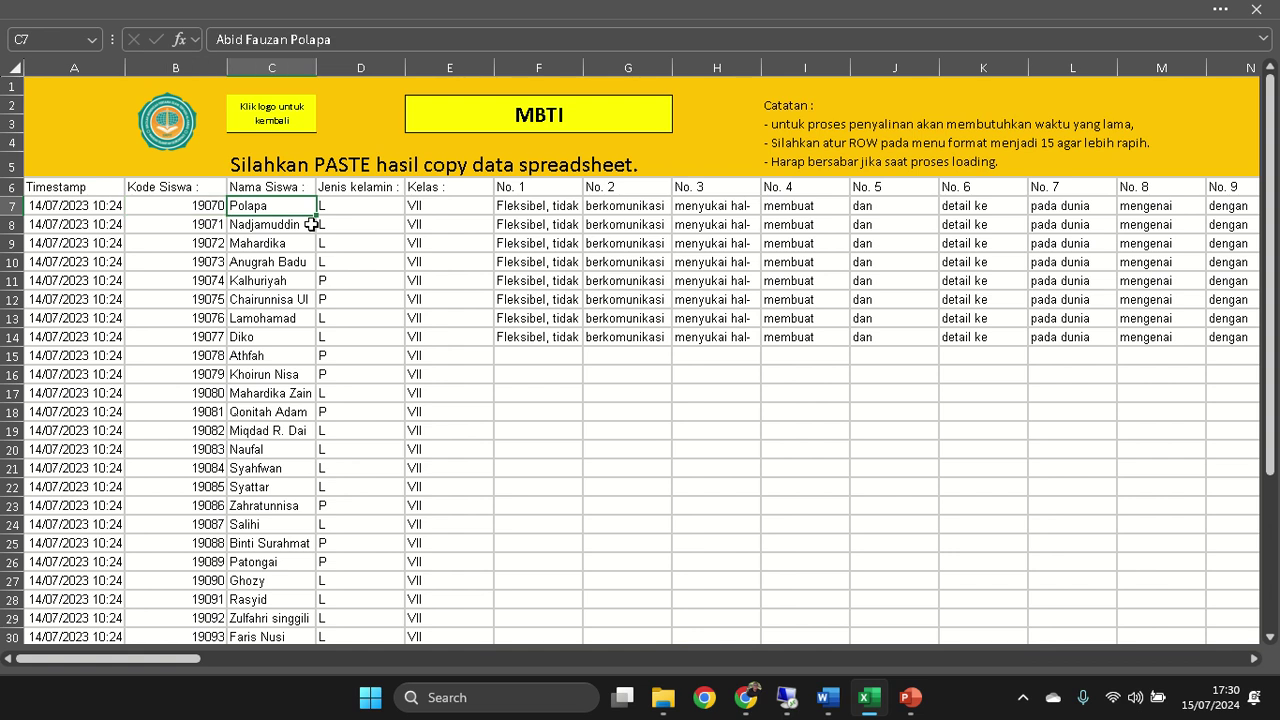
- Widen the Nama Siswa column on the MBTI sheet to fit the full names, and highlight the student codes in B7:B26
drag(316, 68, 405, 68)
drag(174, 211, 183, 553)
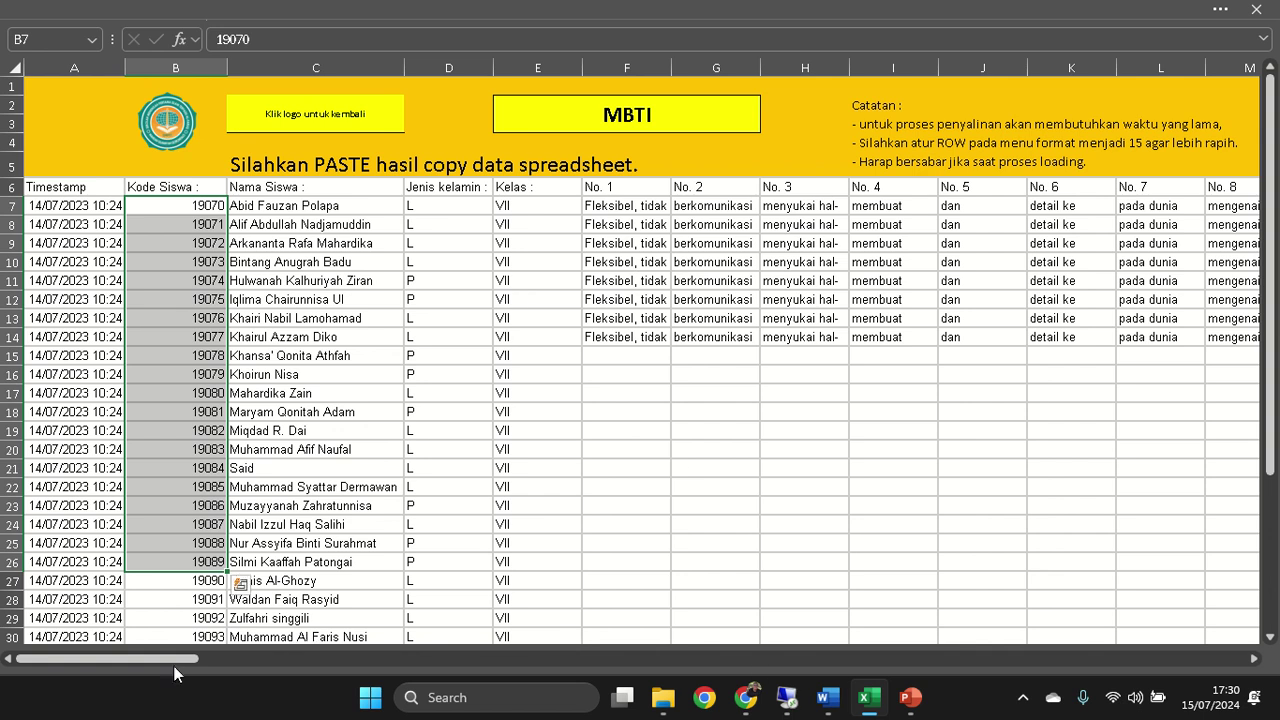
drag(171, 661, 26, 575)
- Return to MENU UTAMA from the MBTI sheet and open the KEPRIBADIAN results report
click(165, 140)
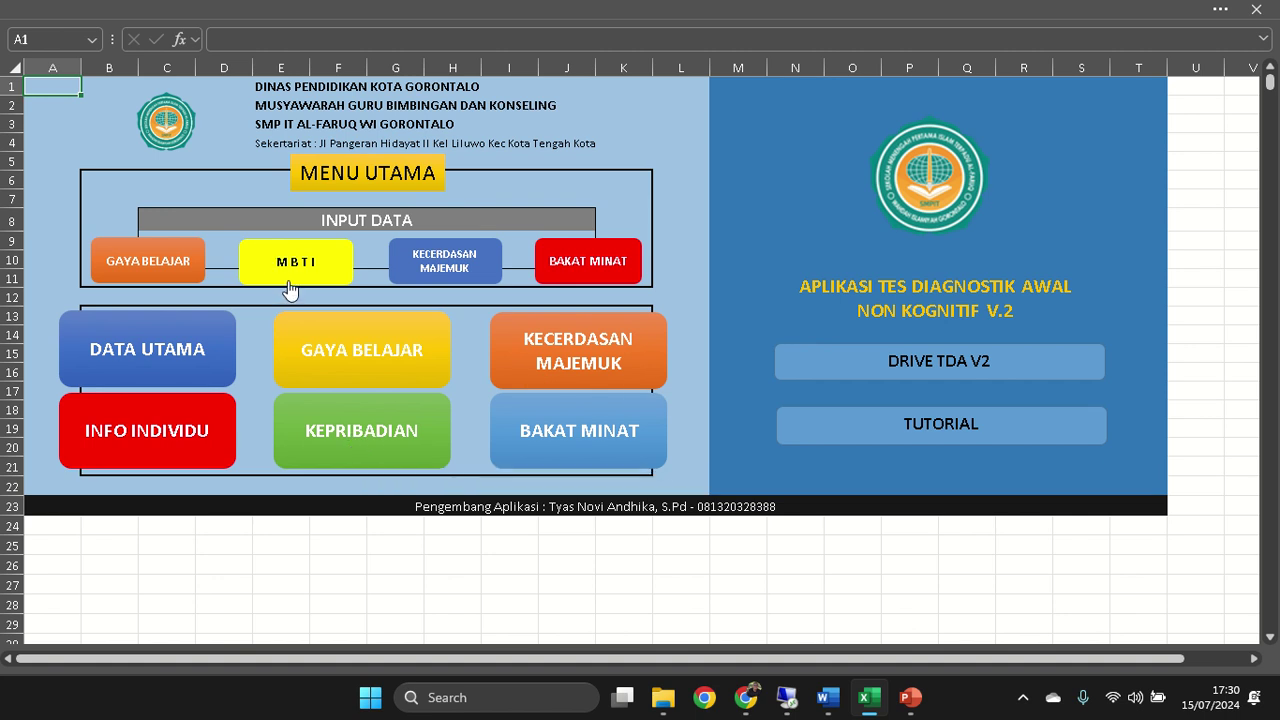
click(347, 432)
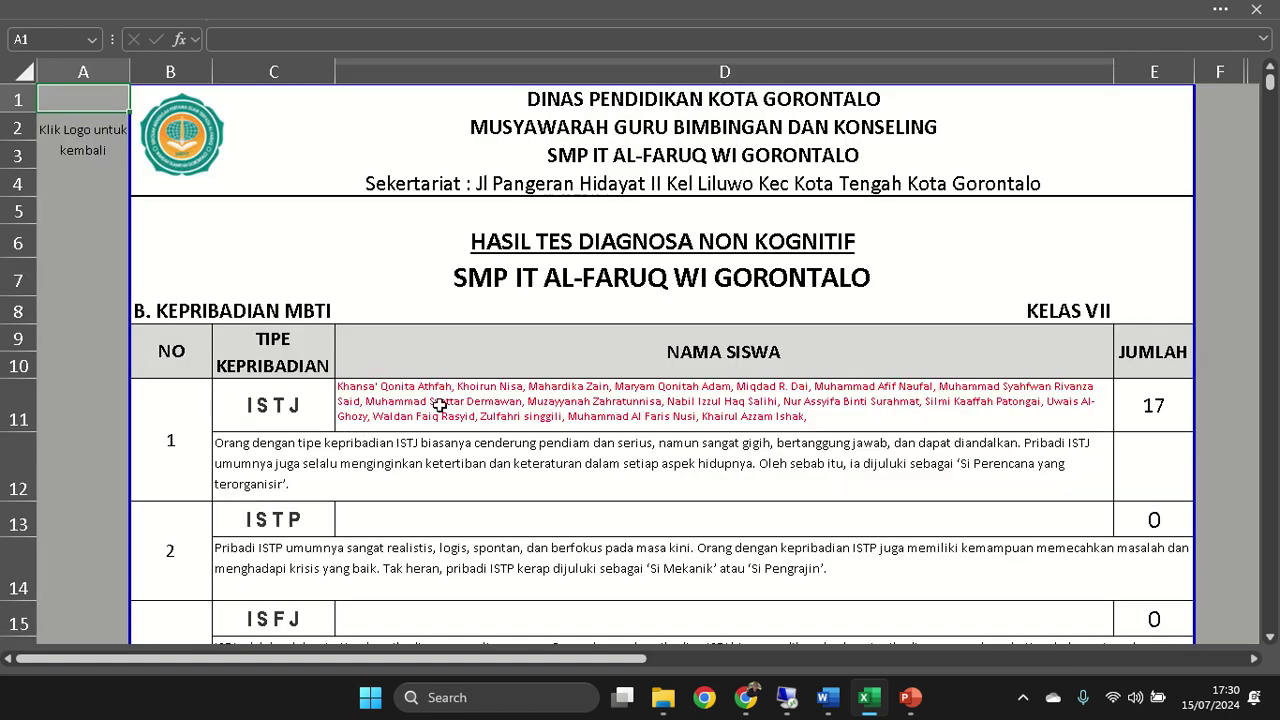
- Examine the ISTJ entry's student names, JUMLAH and description, plus the ISTP description, in the KEPRIBADIAN MBTI report
scroll(895, 343, down, 1)
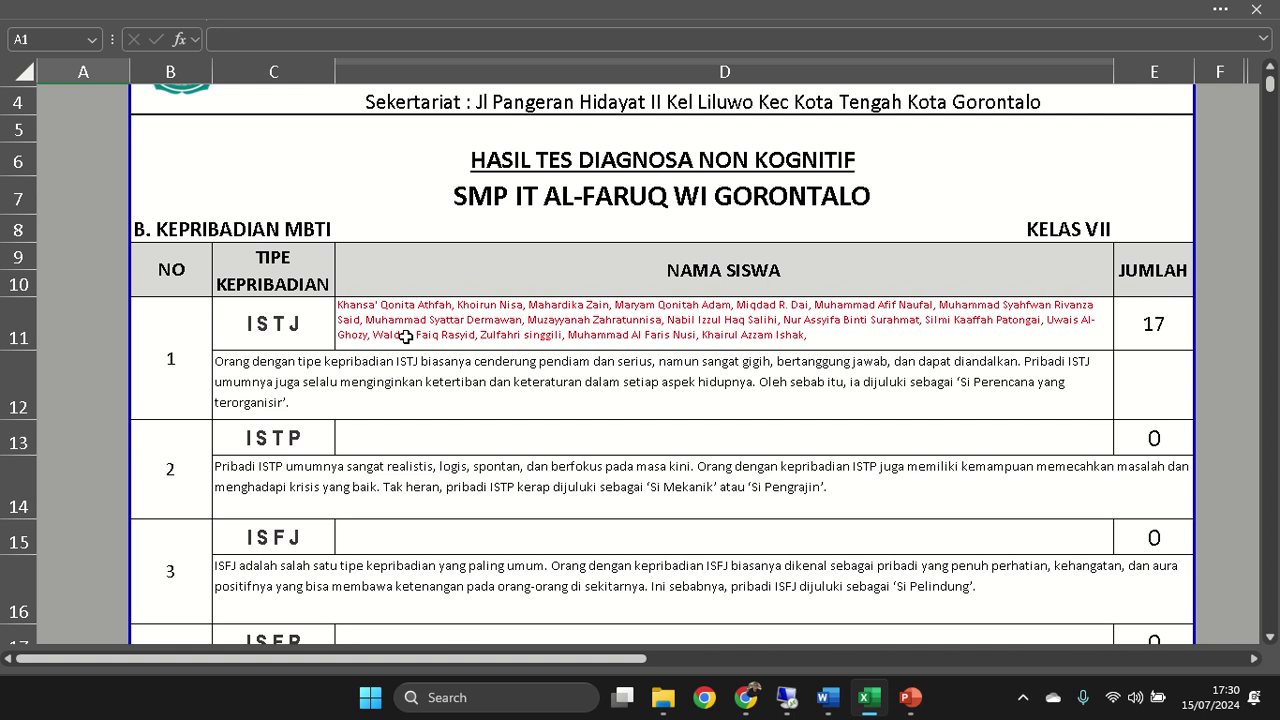
click(519, 333)
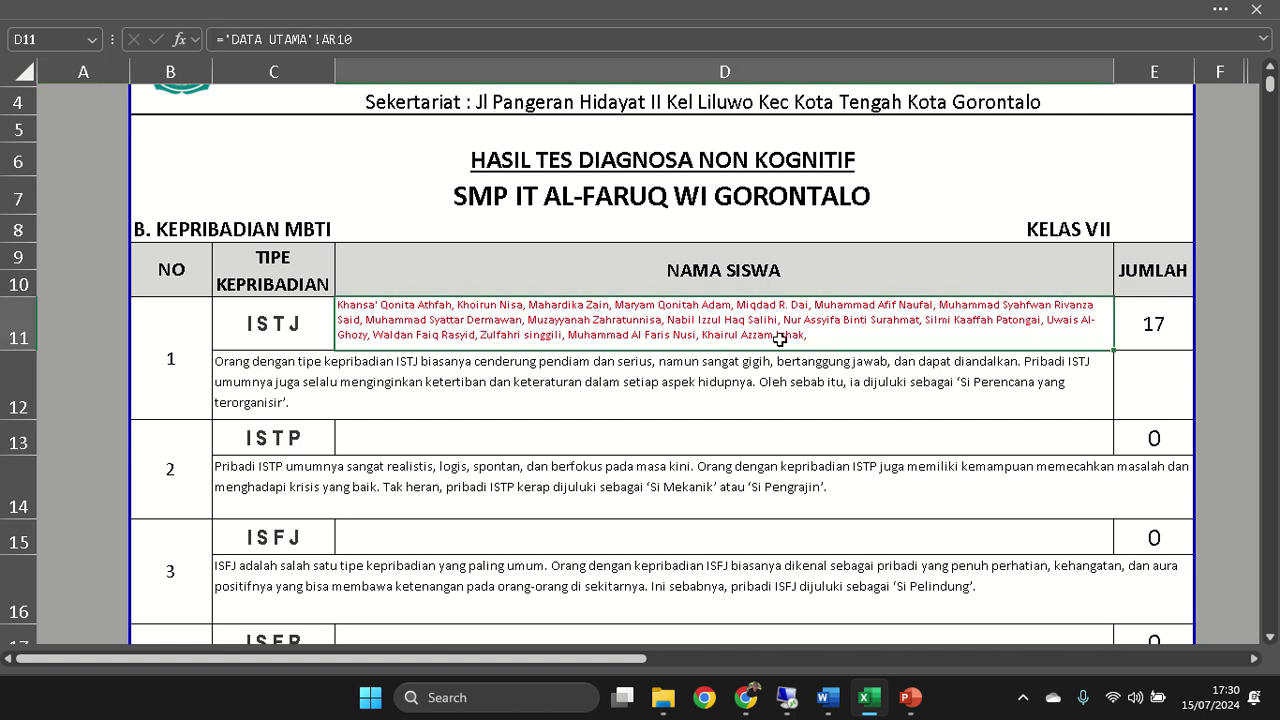
click(1174, 337)
click(416, 326)
click(242, 374)
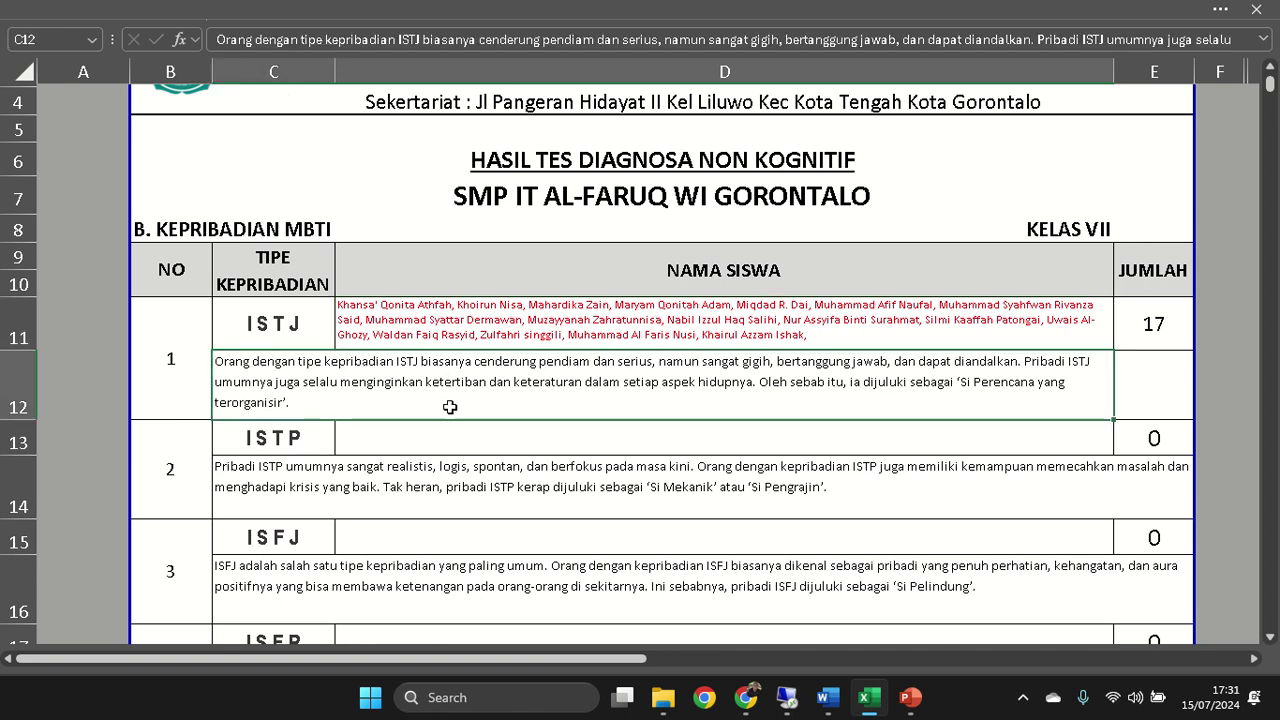
scroll(300, 395, down, 1)
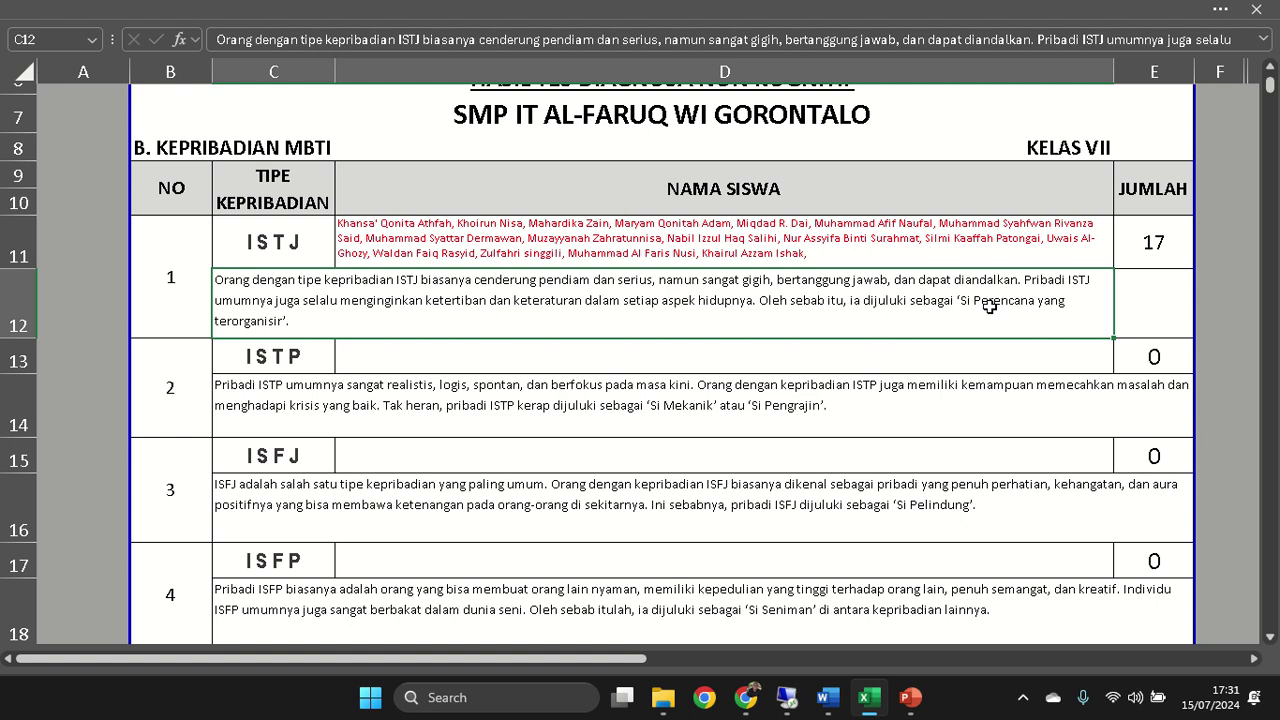
scroll(274, 340, down, 1)
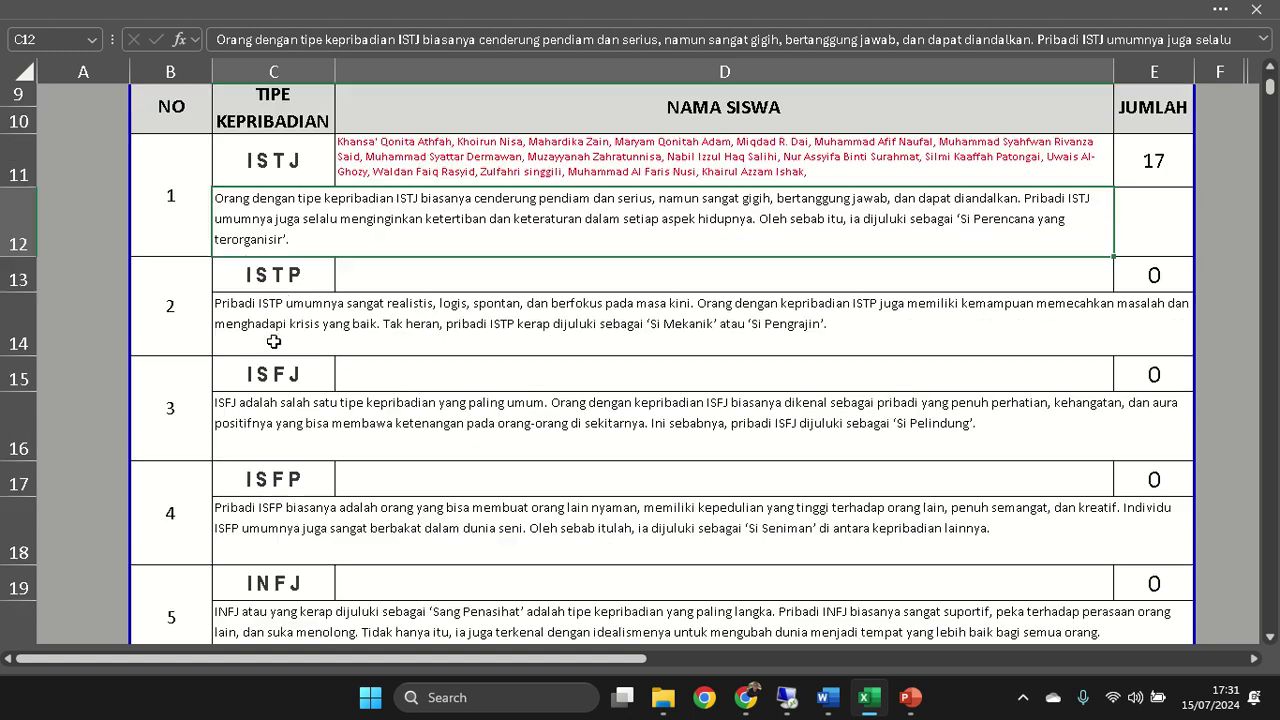
click(873, 311)
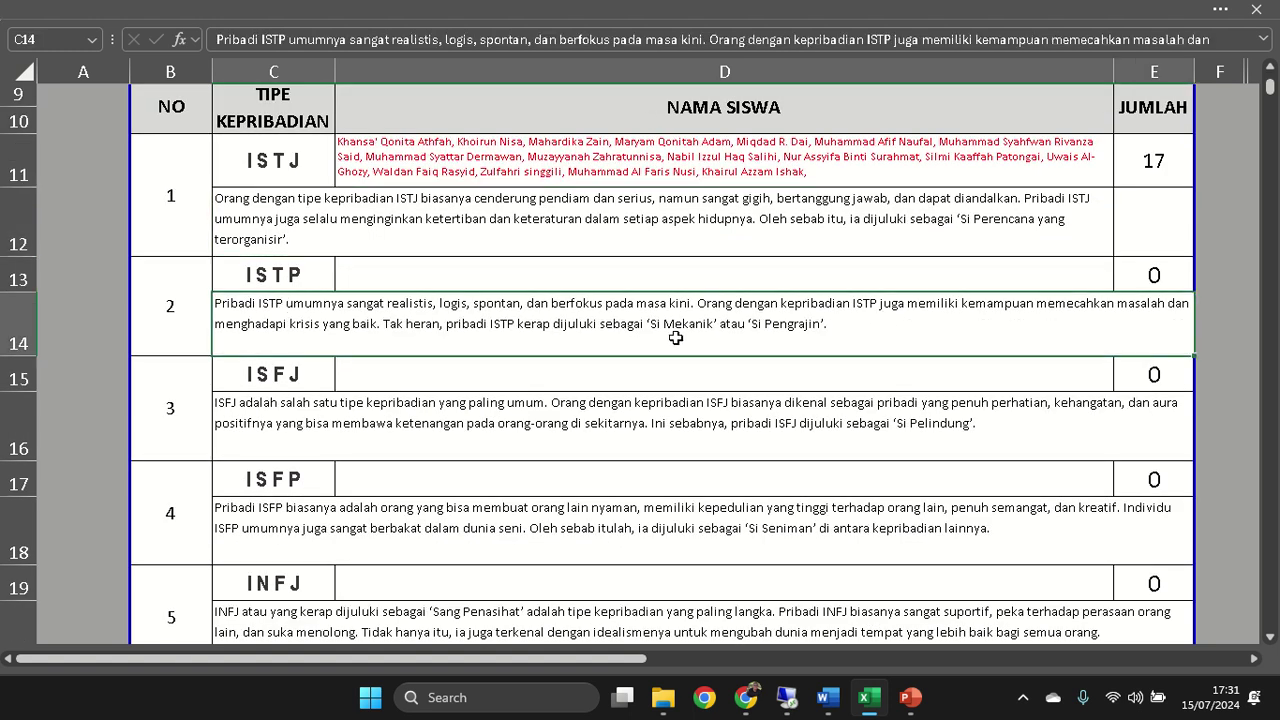
- Examine the ENFP entry's student names and description, and look over the remaining personality types up to ENTJ
scroll(727, 461, down, 7)
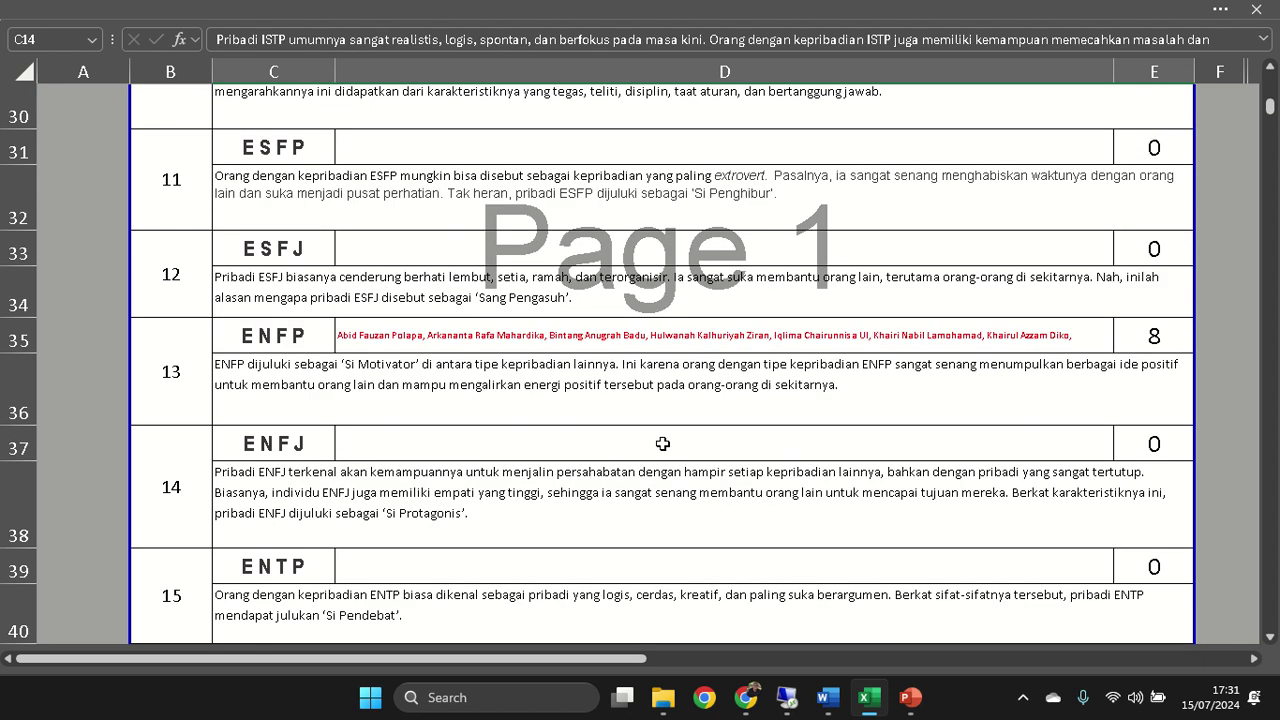
click(866, 336)
scroll(917, 436, up, 7)
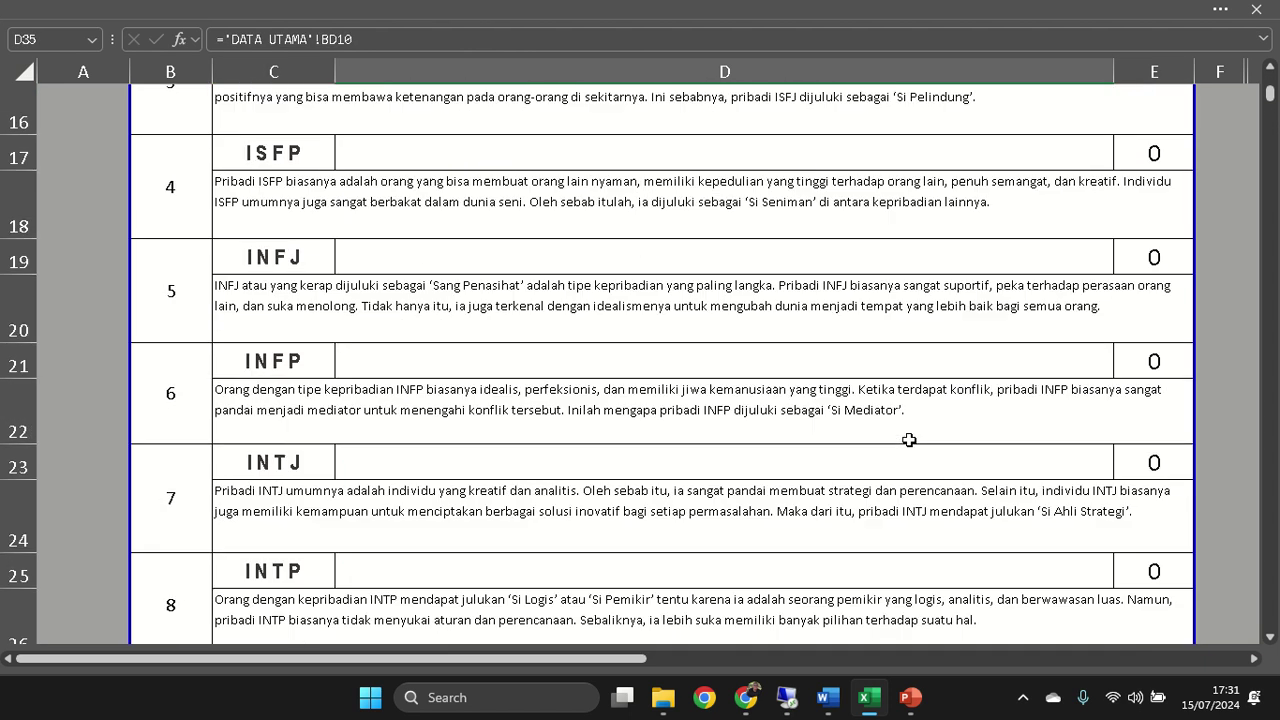
scroll(909, 440, down, 7)
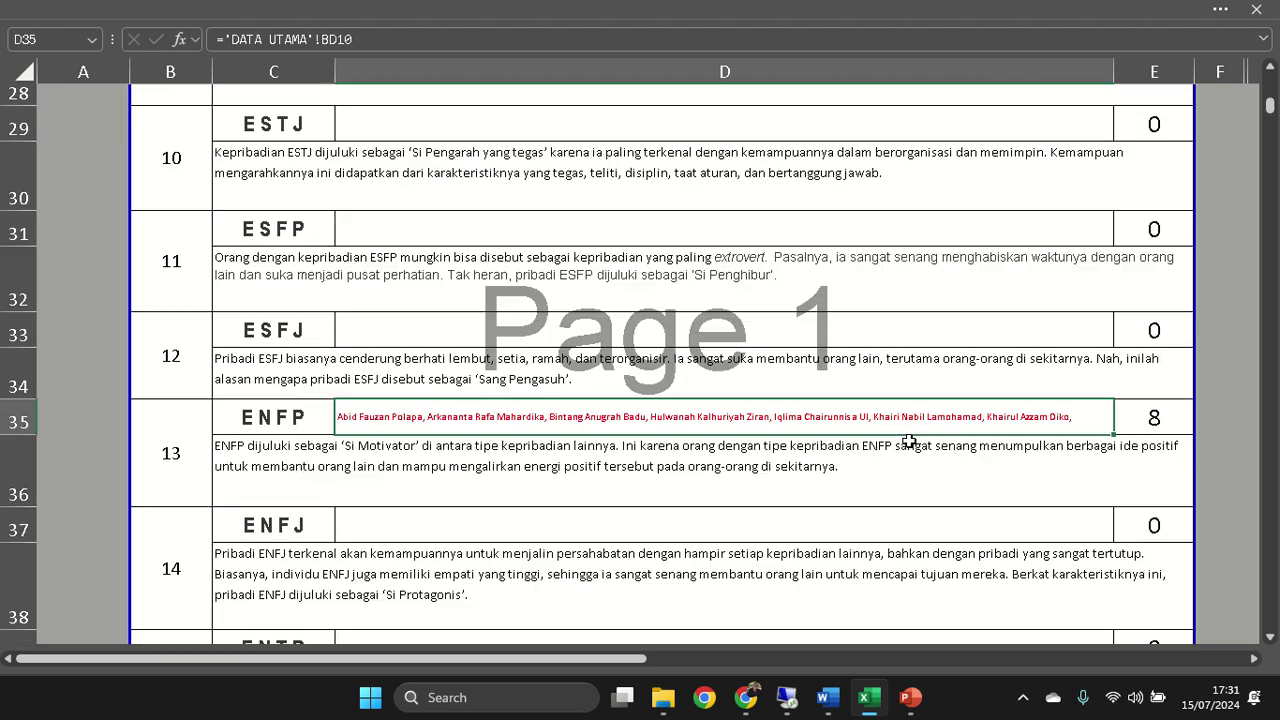
click(274, 302)
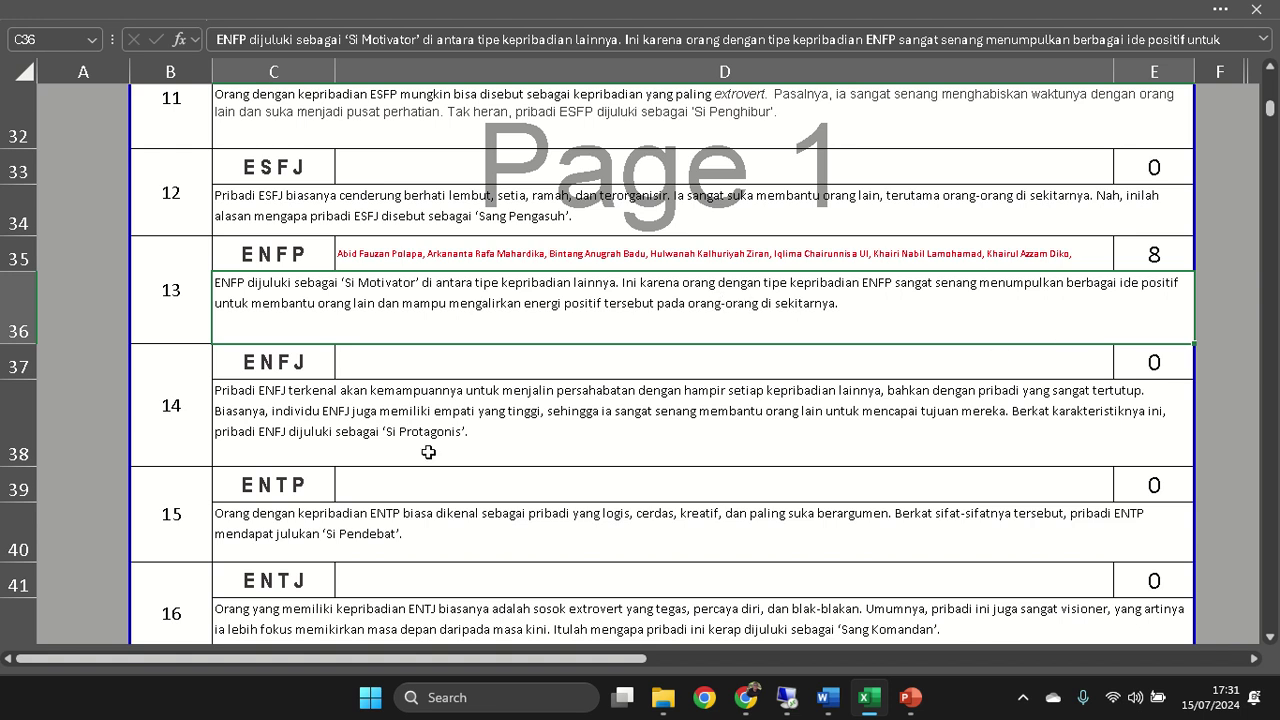
scroll(428, 452, down, 2)
scroll(428, 452, up, 8)
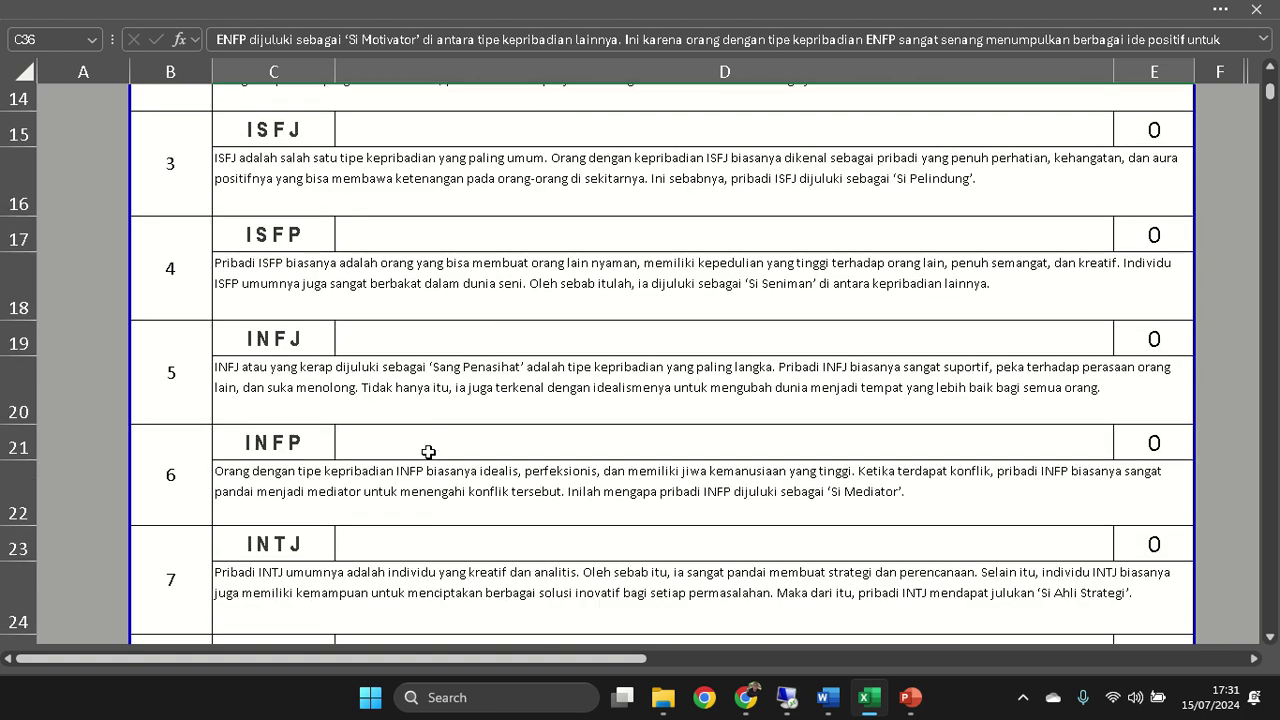
scroll(428, 452, up, 5)
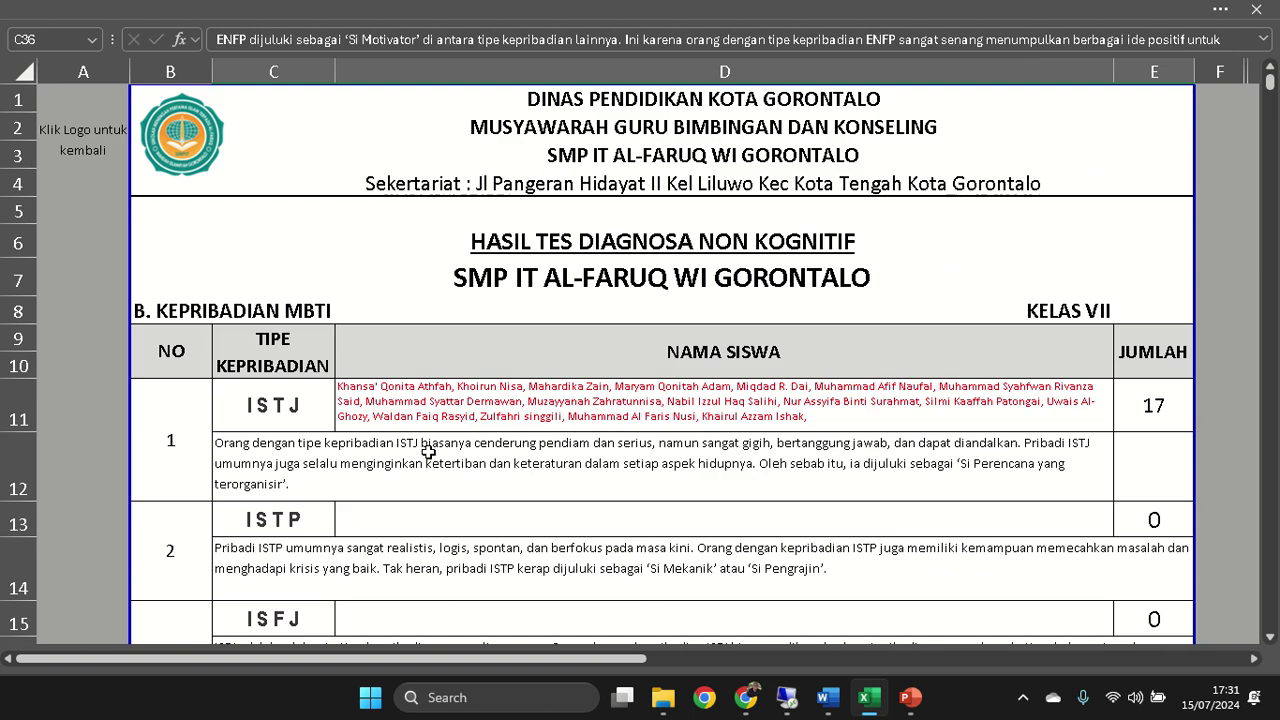
- Preview the printout of the KEPRIBADIAN MBTI report and look it over down to the ENTJ row
key(ctrl+p)
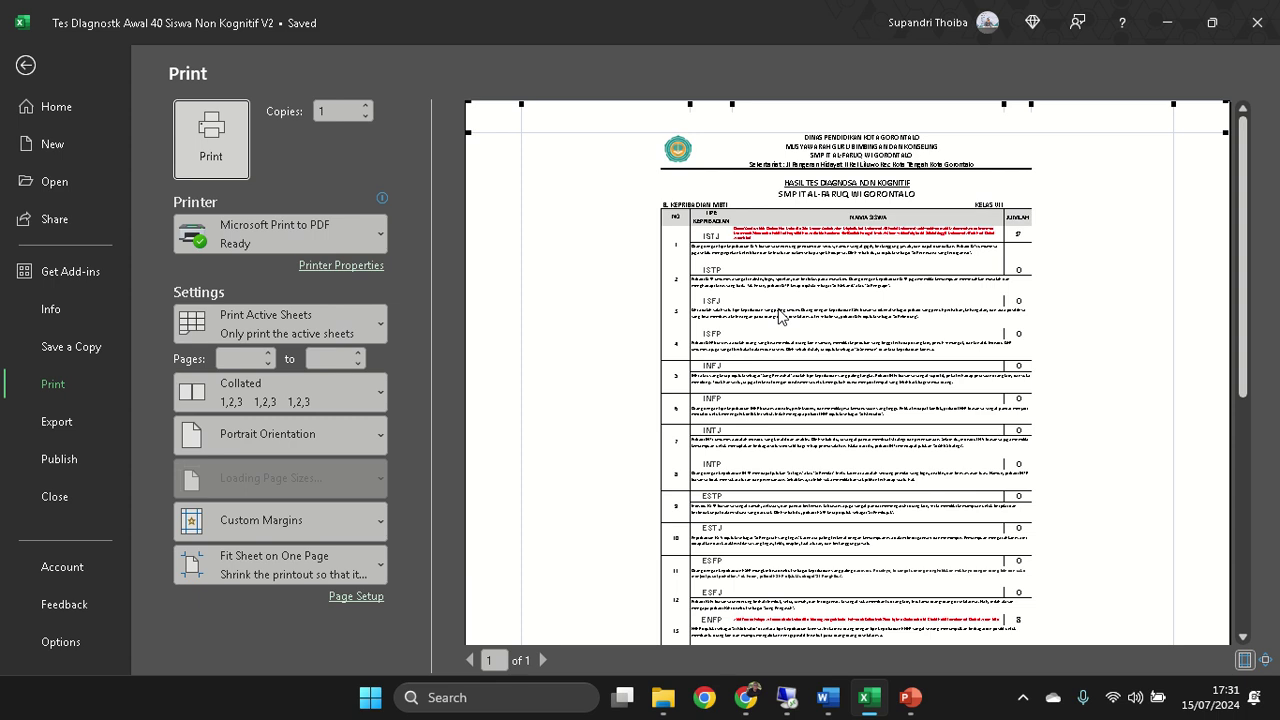
click(27, 66)
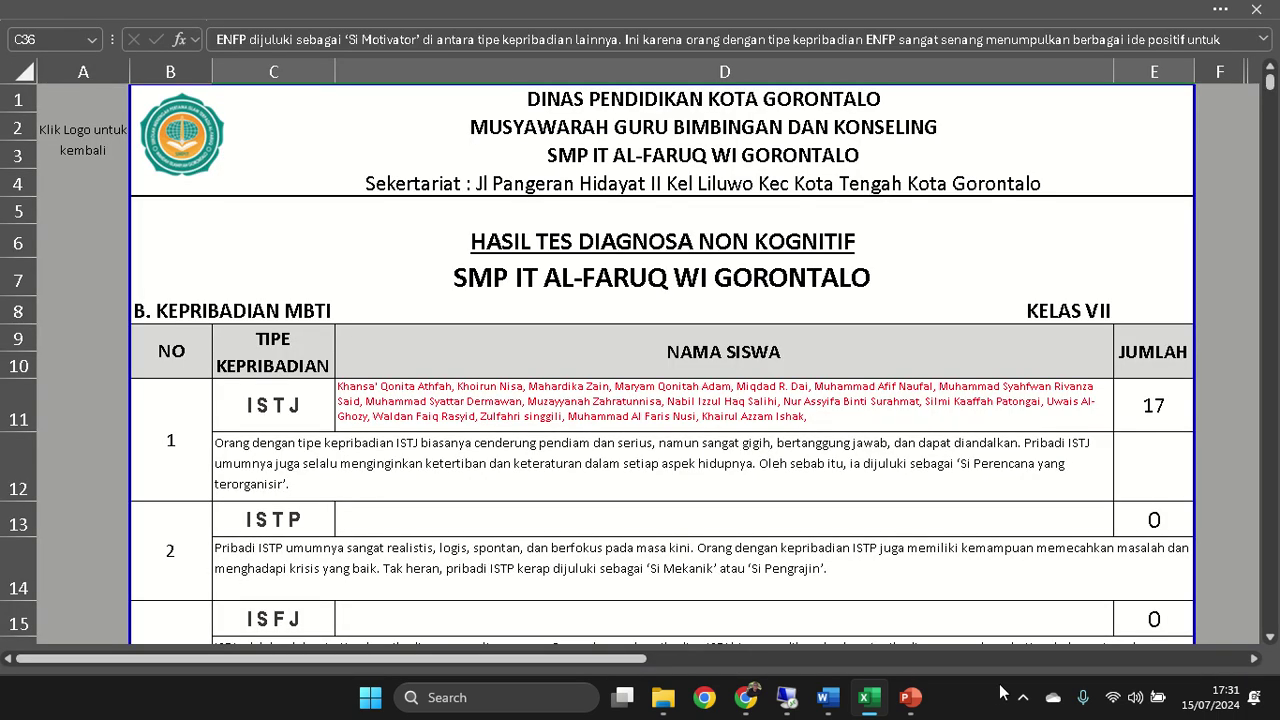
scroll(890, 551, down, 4)
scroll(890, 551, up, 4)
key(ctrl+p)
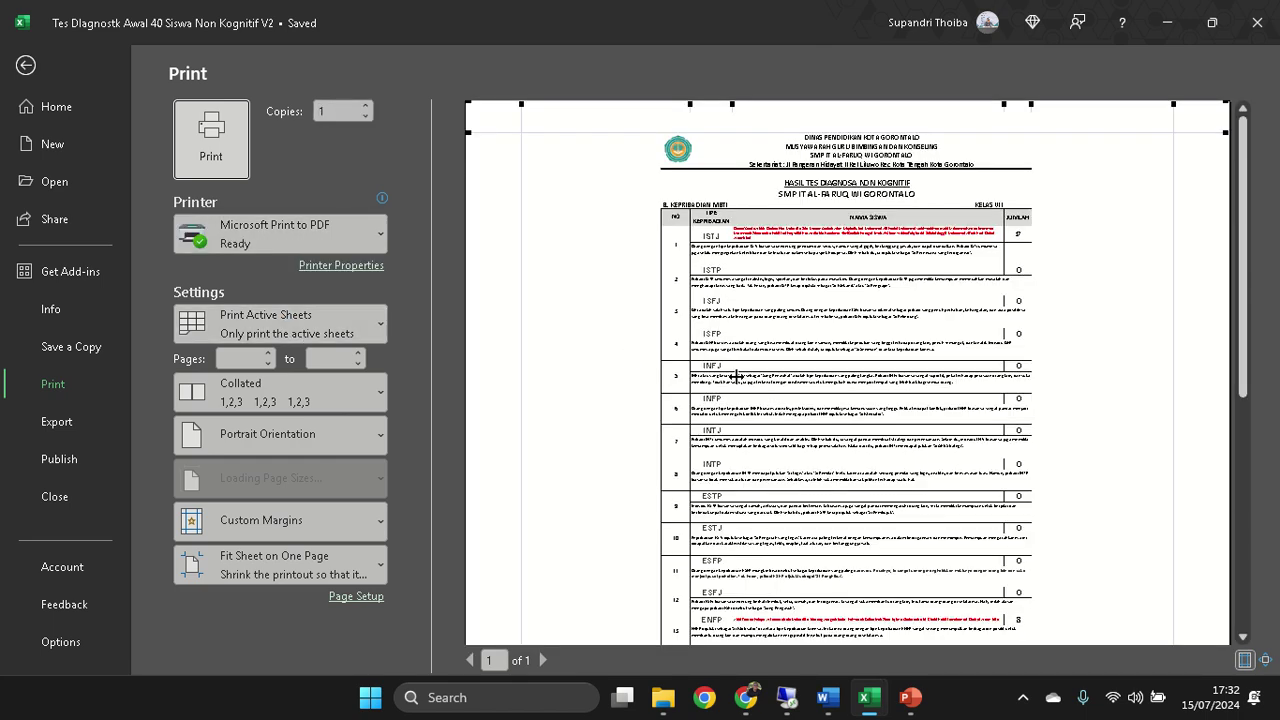
scroll(888, 466, down, 1)
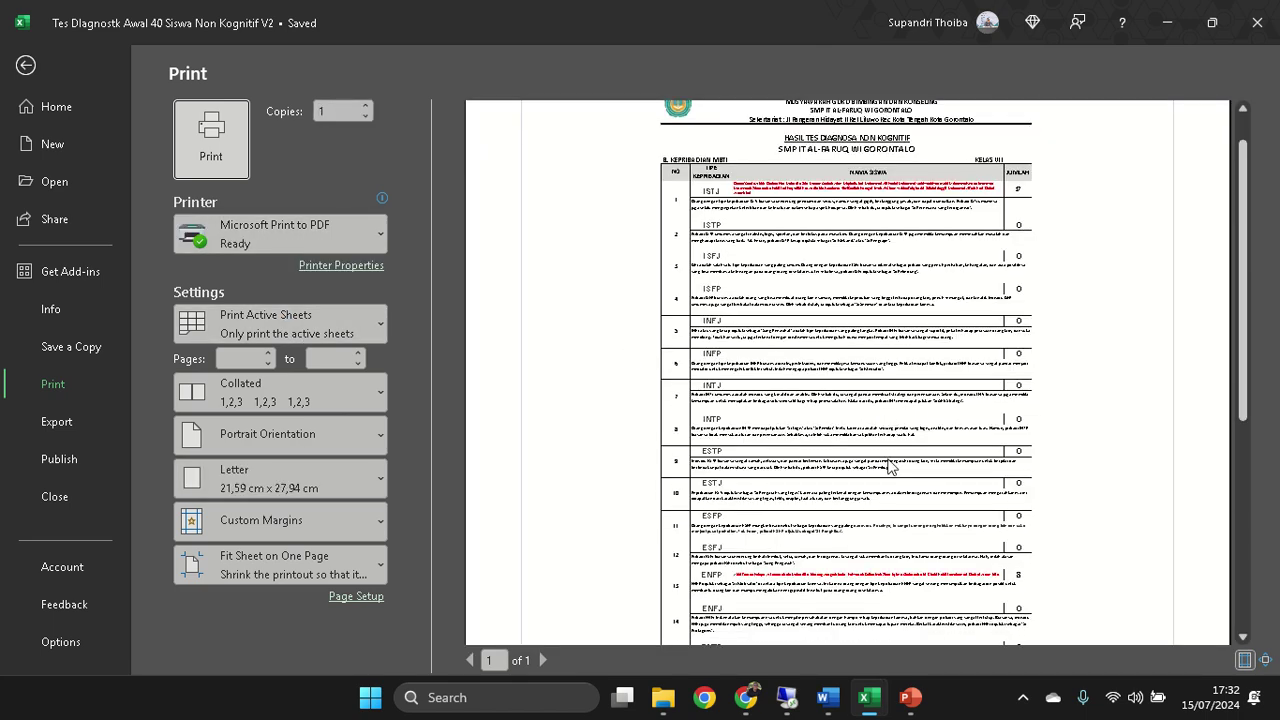
scroll(888, 466, down, 3)
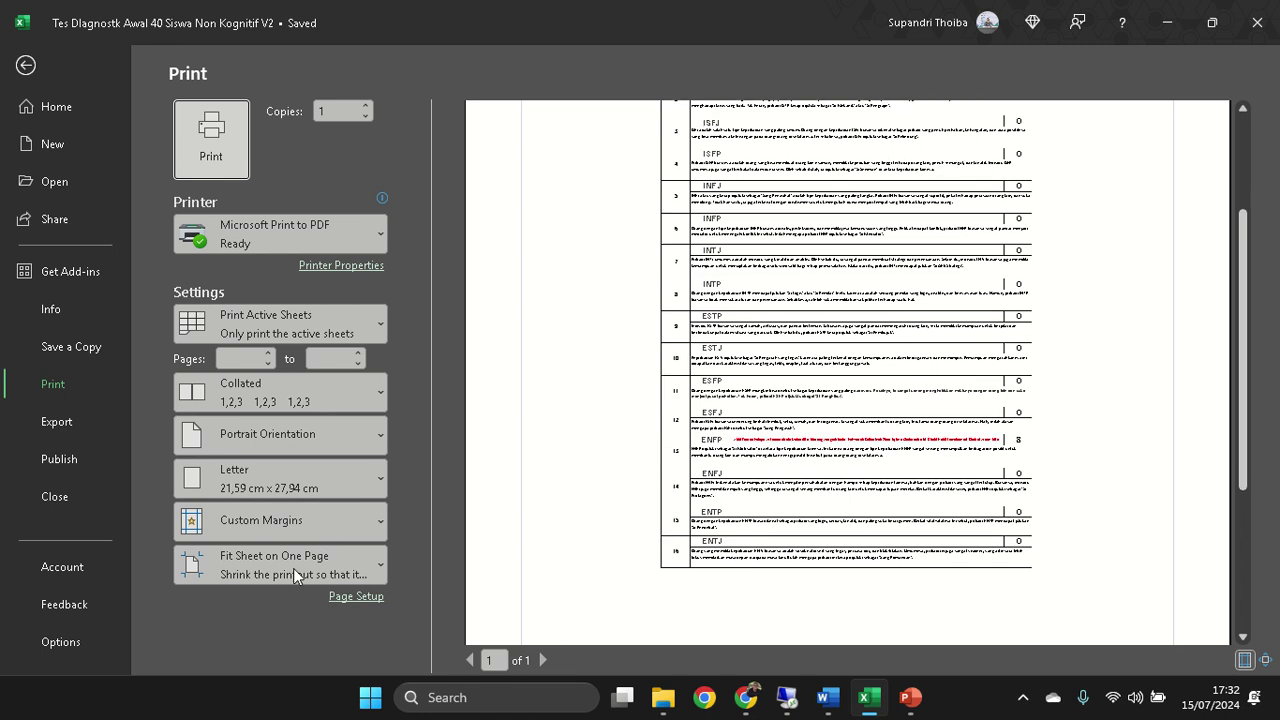
- Set the report's print scaling to Fit All Columns on One Page, after trying No Scaling and Fit Sheet on One Page
click(293, 571)
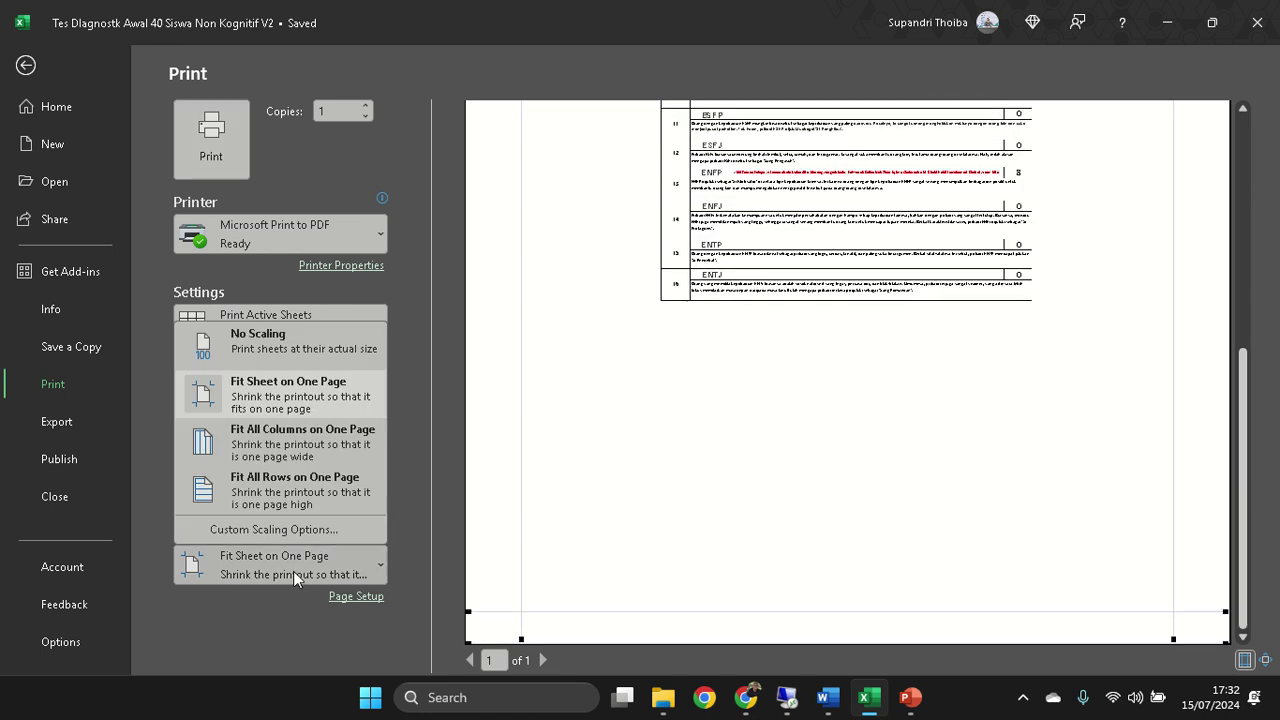
click(296, 335)
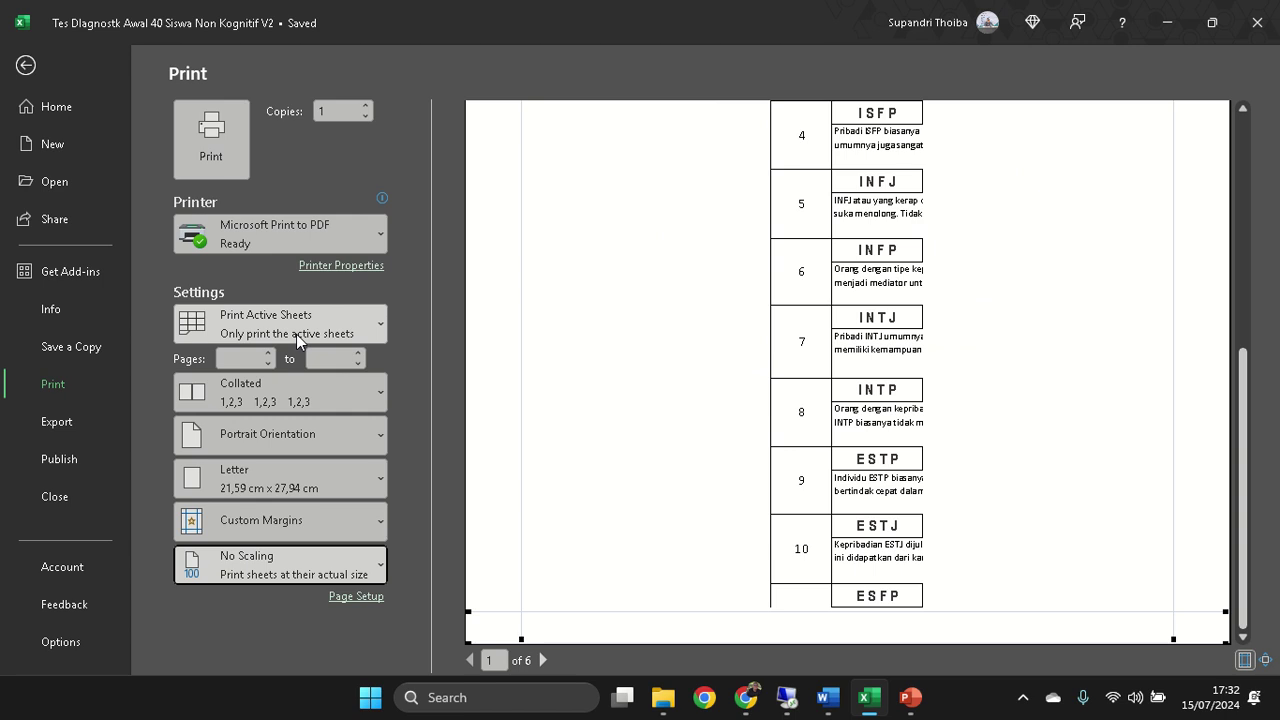
click(280, 572)
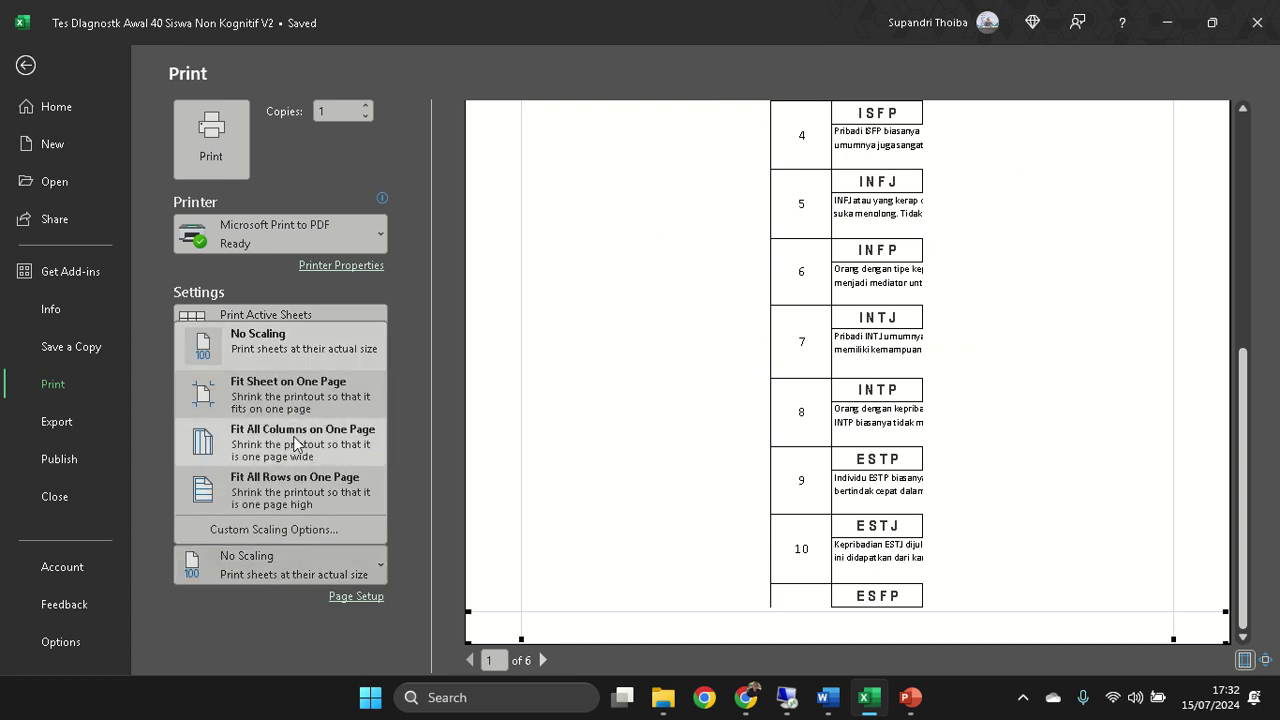
click(290, 342)
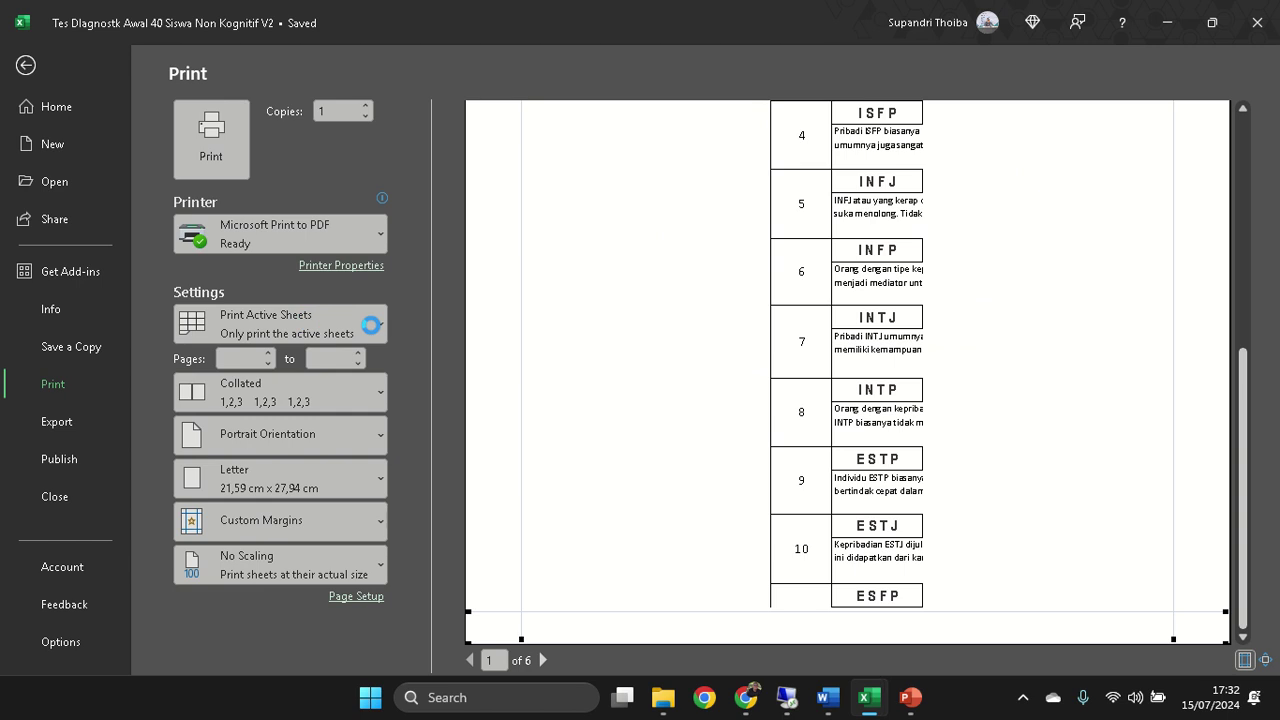
mouse_move(600, 8)
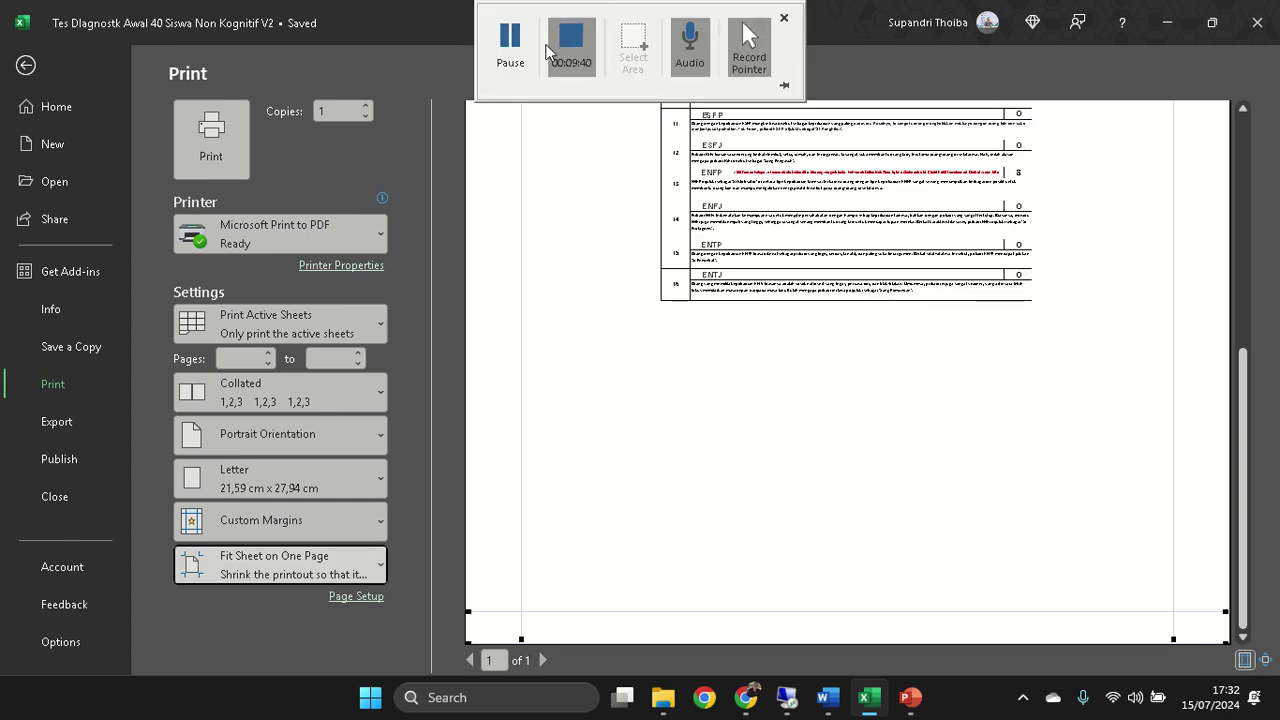
click(510, 45)
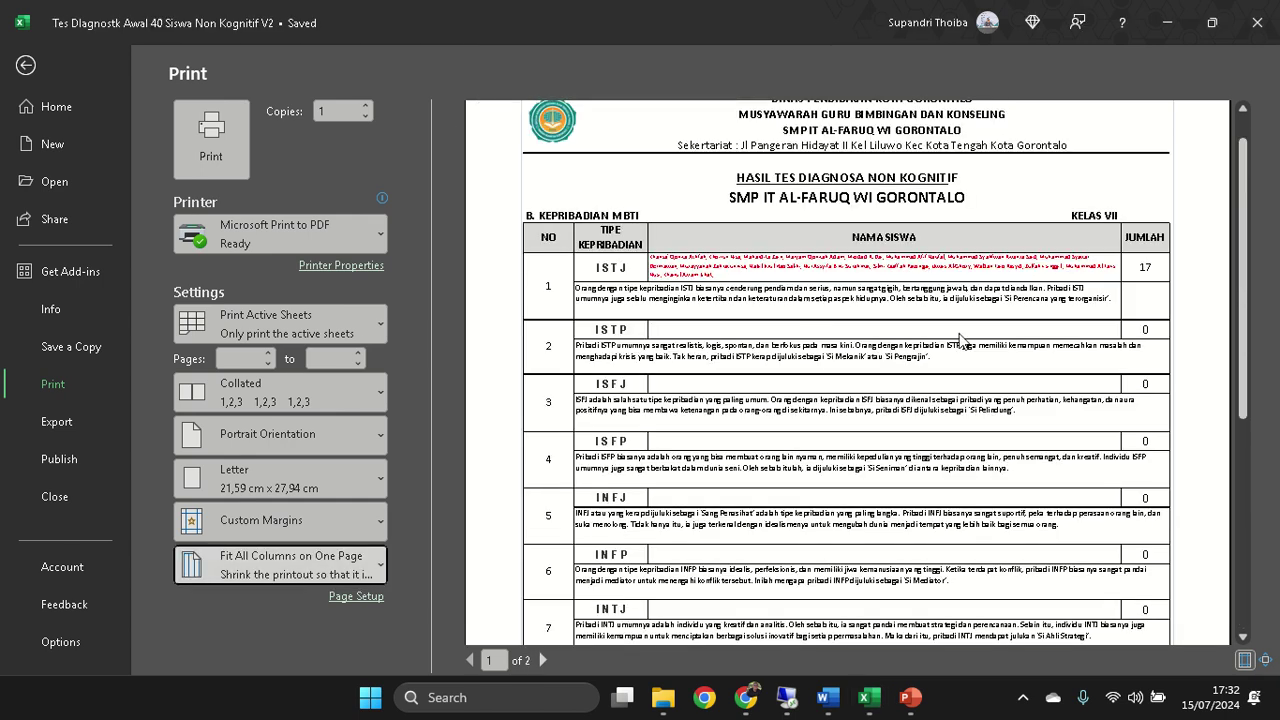
- Review the rescaled print preview from the report header down to the ENFP row, and return to the worksheet without printing
scroll(955, 300, up, 1)
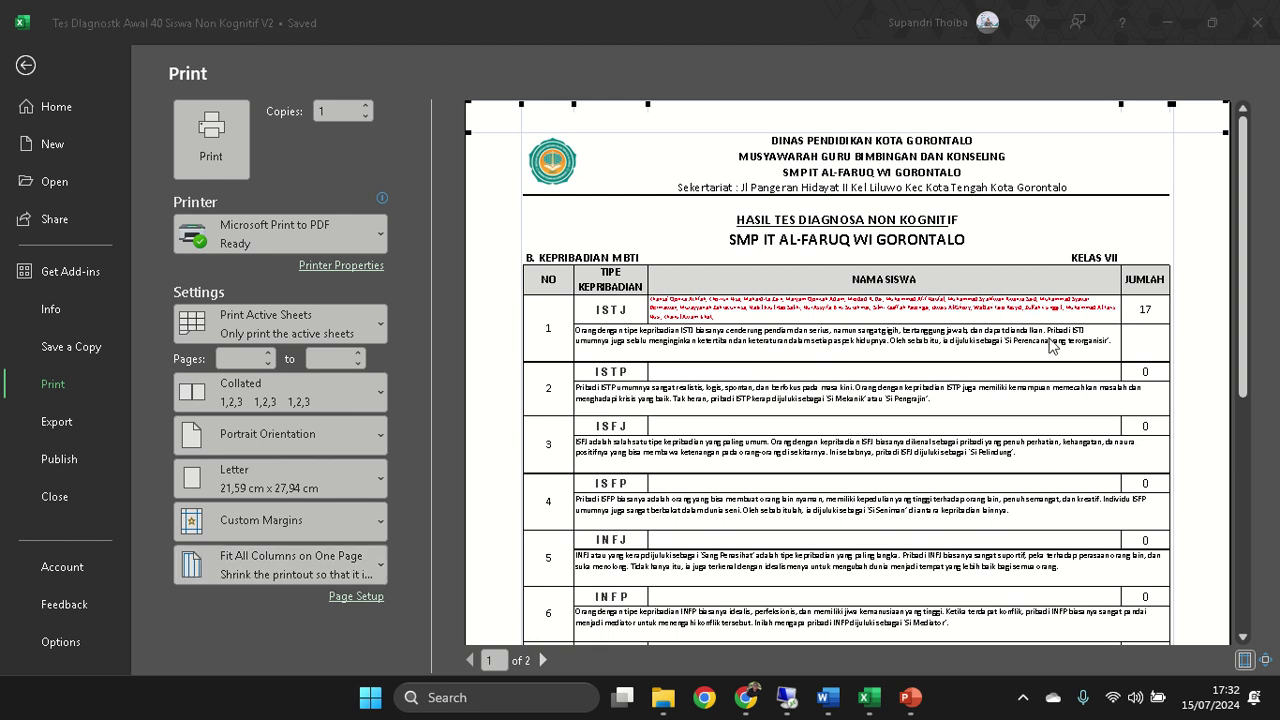
scroll(848, 506, down, 2)
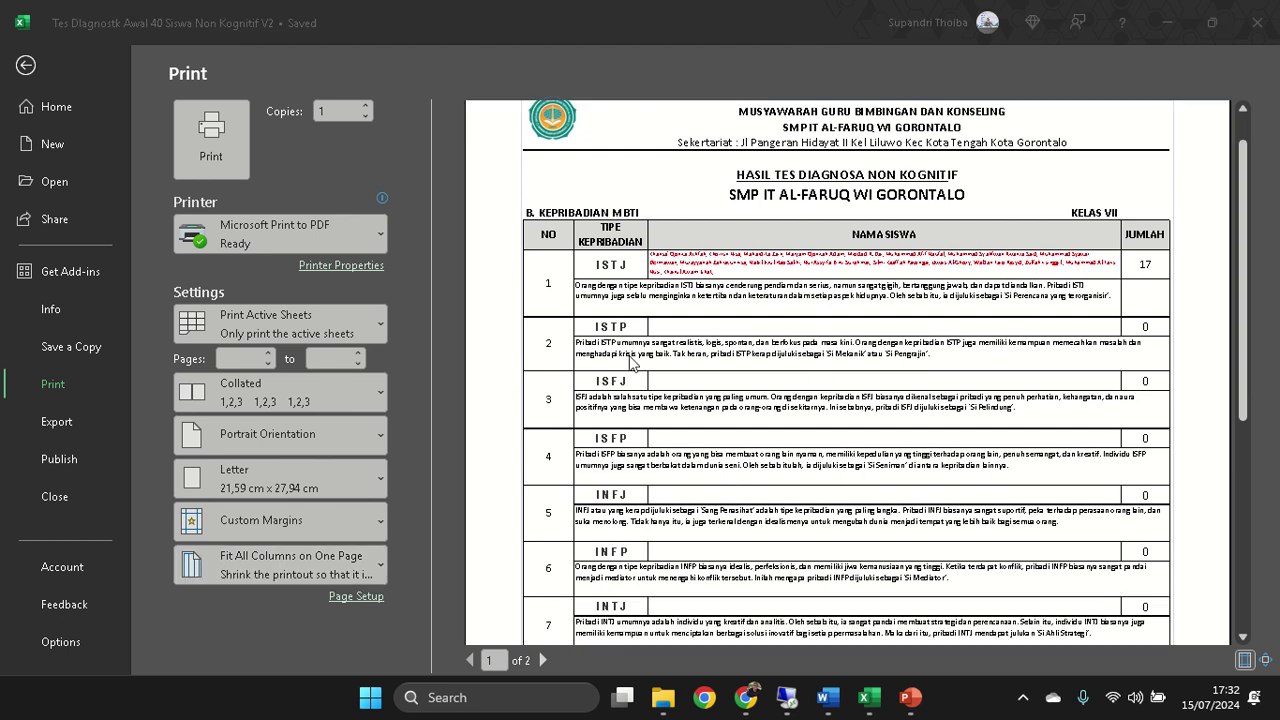
scroll(600, 232, down, 2)
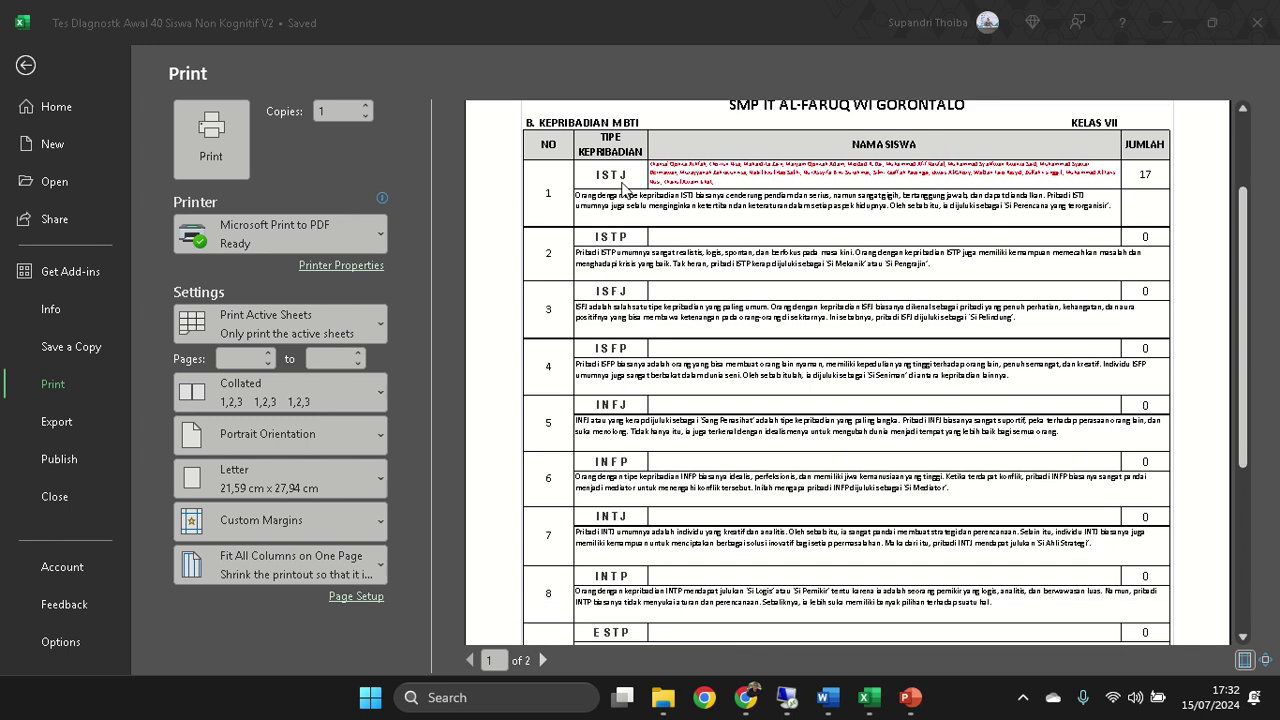
scroll(617, 246, down, 1)
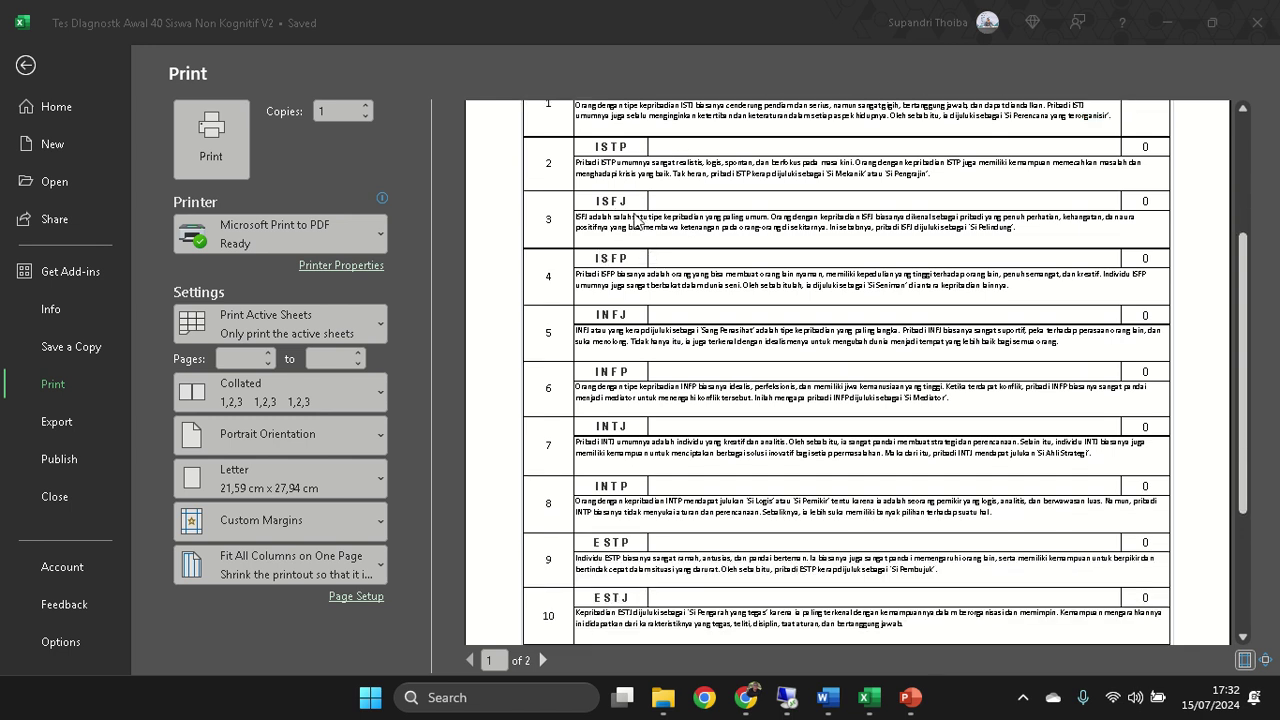
scroll(636, 220, down, 3)
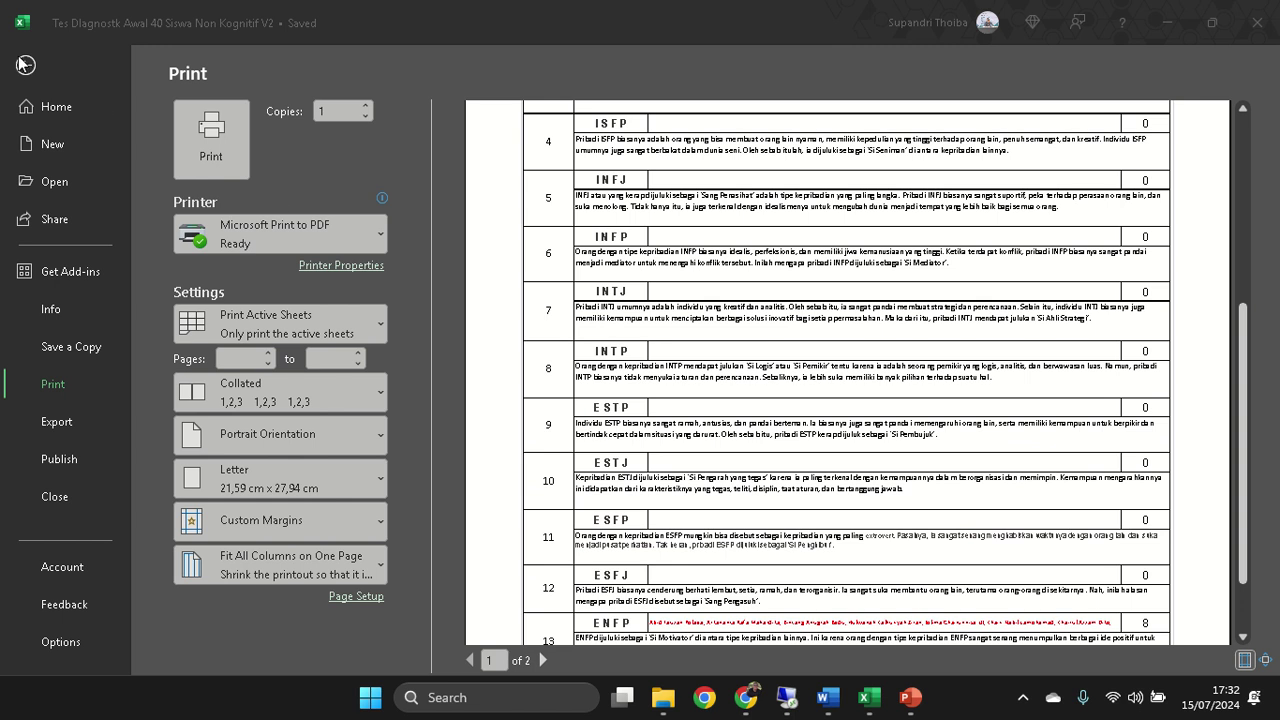
click(24, 65)
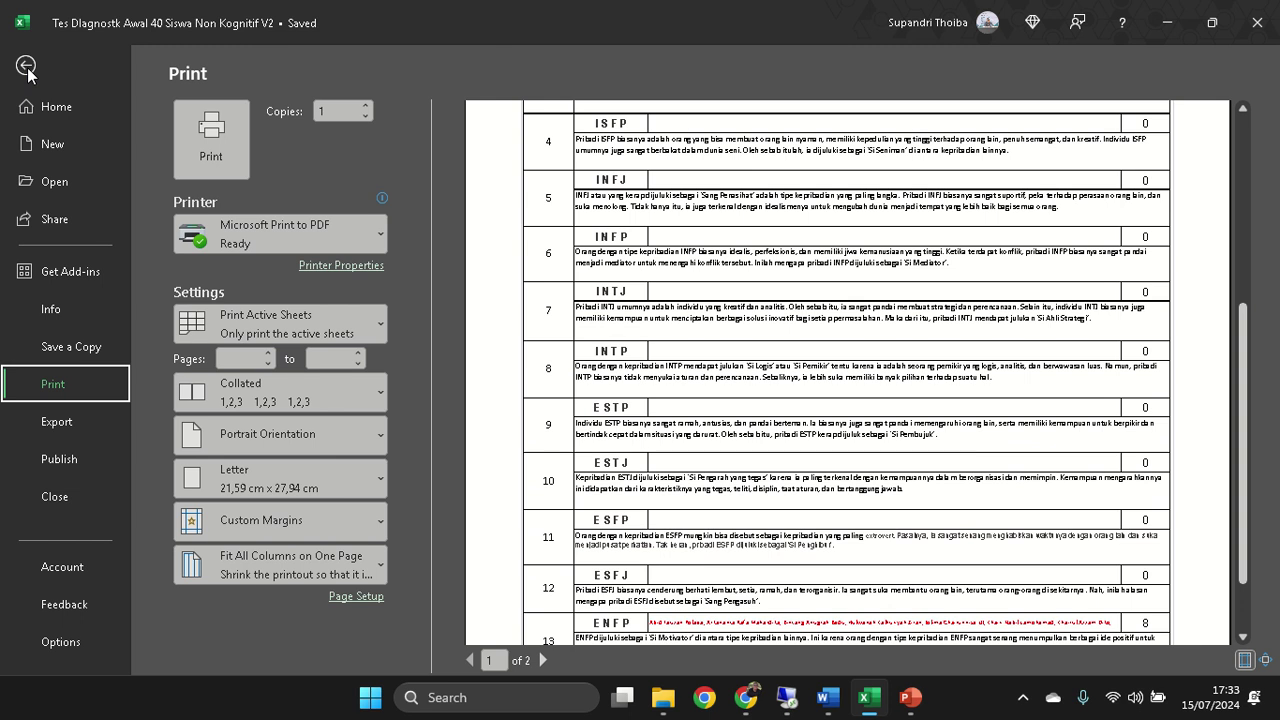
click(25, 66)
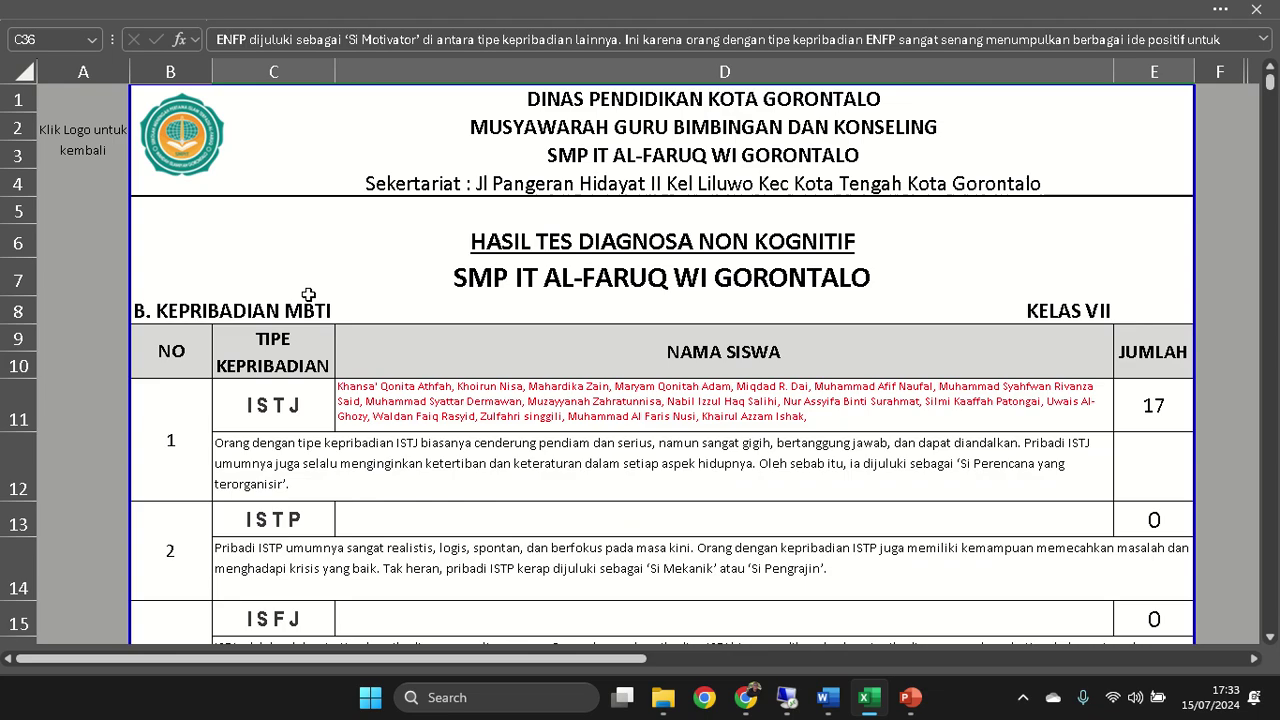
- Return to MENU UTAMA from the KEPRIBADIAN report and open the KECERDASAN MAJEMUK input data sheet
click(205, 175)
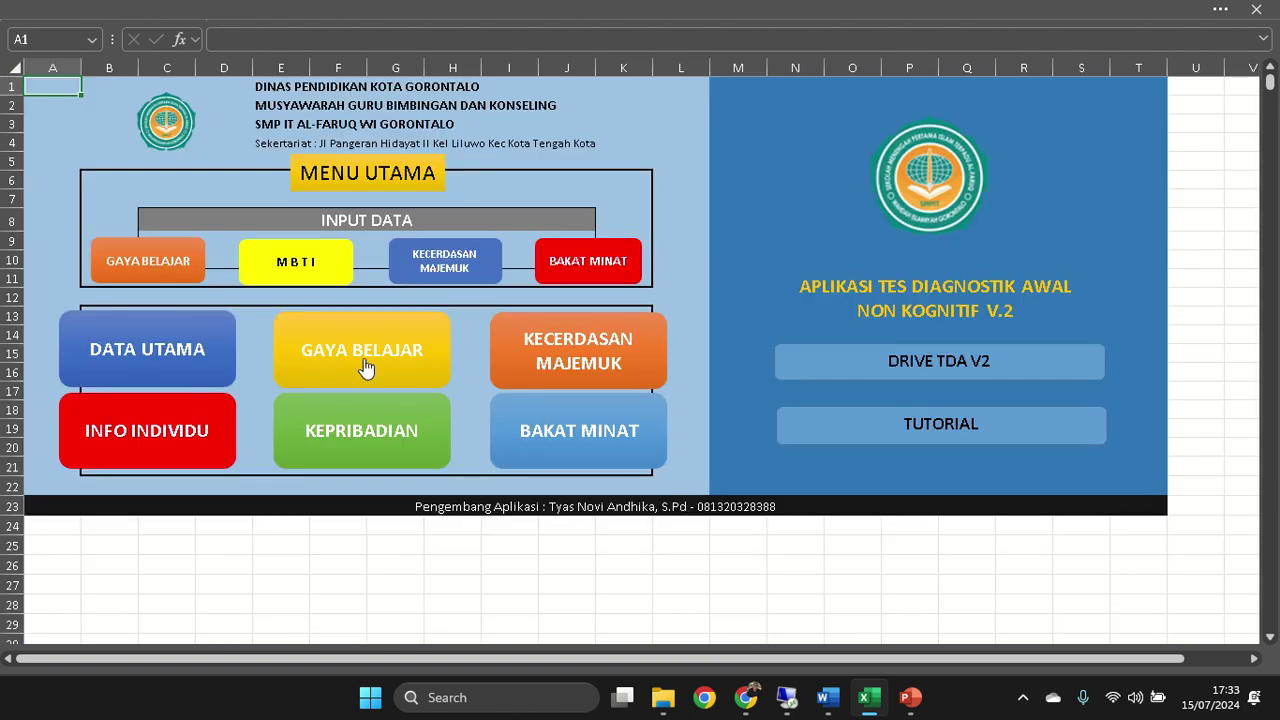
click(430, 260)
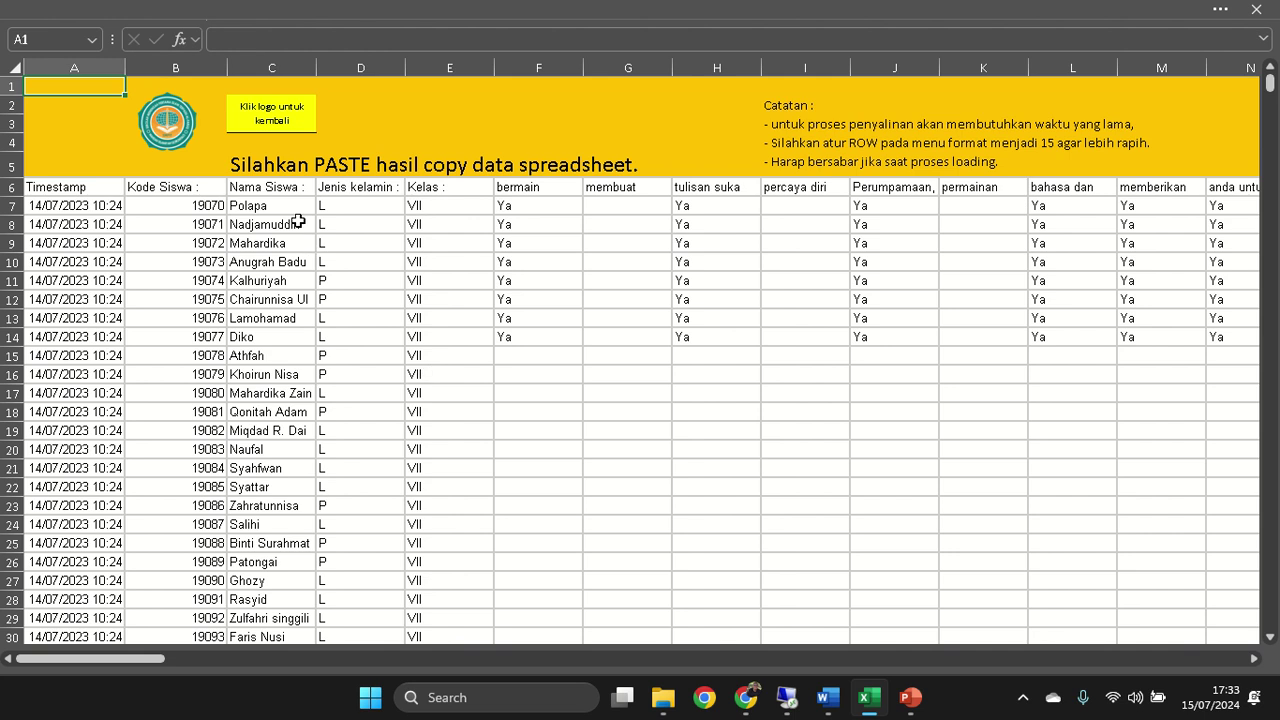
- Cut the range E7:L13 on the KECERDASAN MAJEMUK input sheet, paste it at A1, and return to MENU UTAMA
drag(412, 205, 1062, 322)
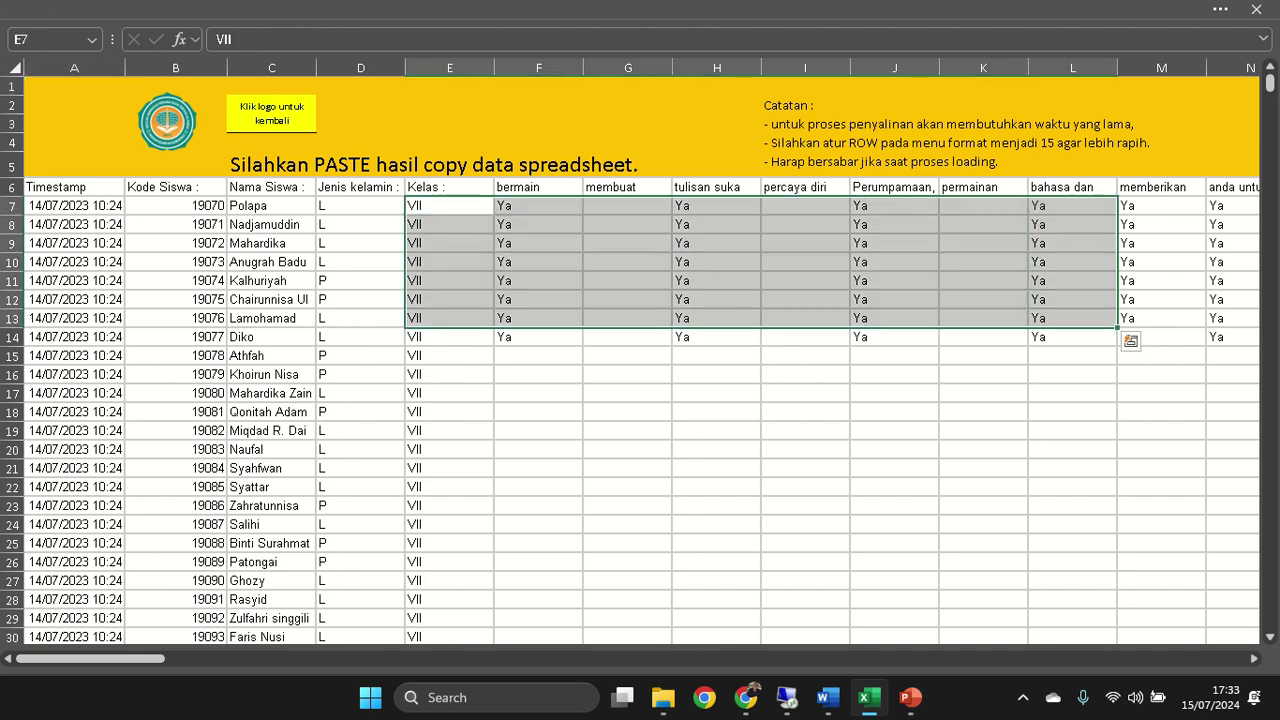
key(ctrl+x)
key(ctrl+Home)
key(ctrl+v)
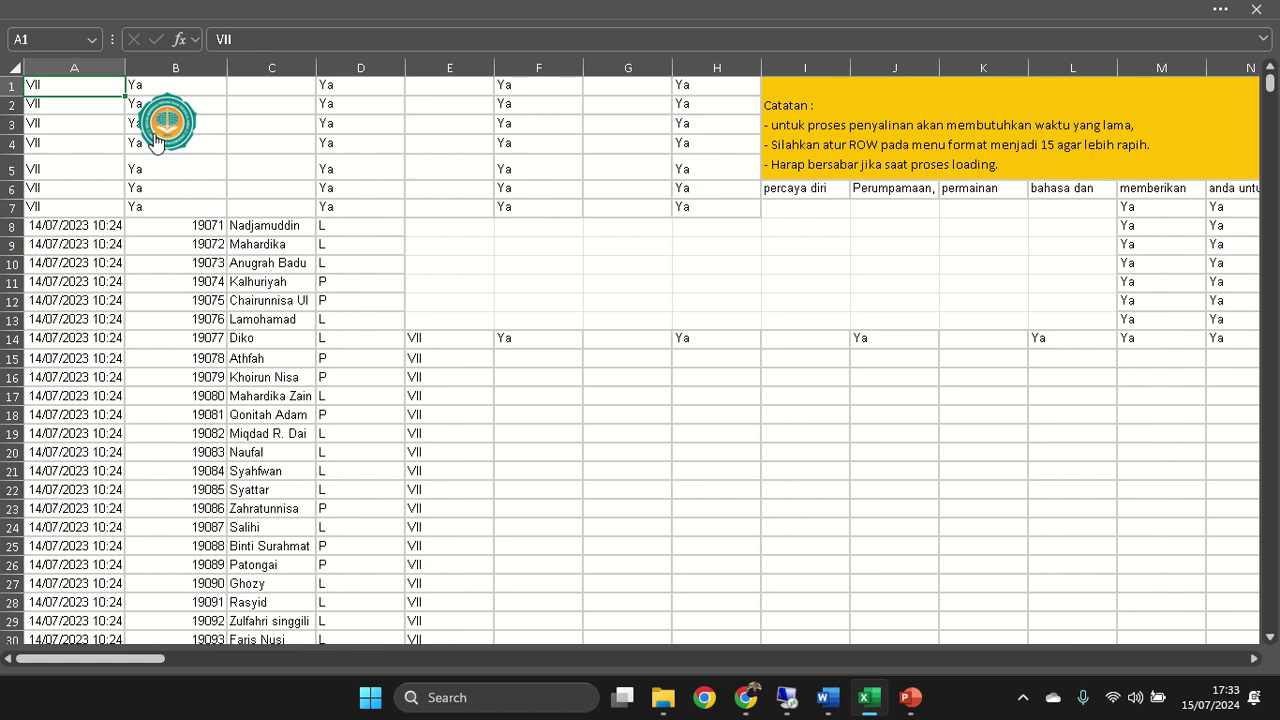
click(162, 130)
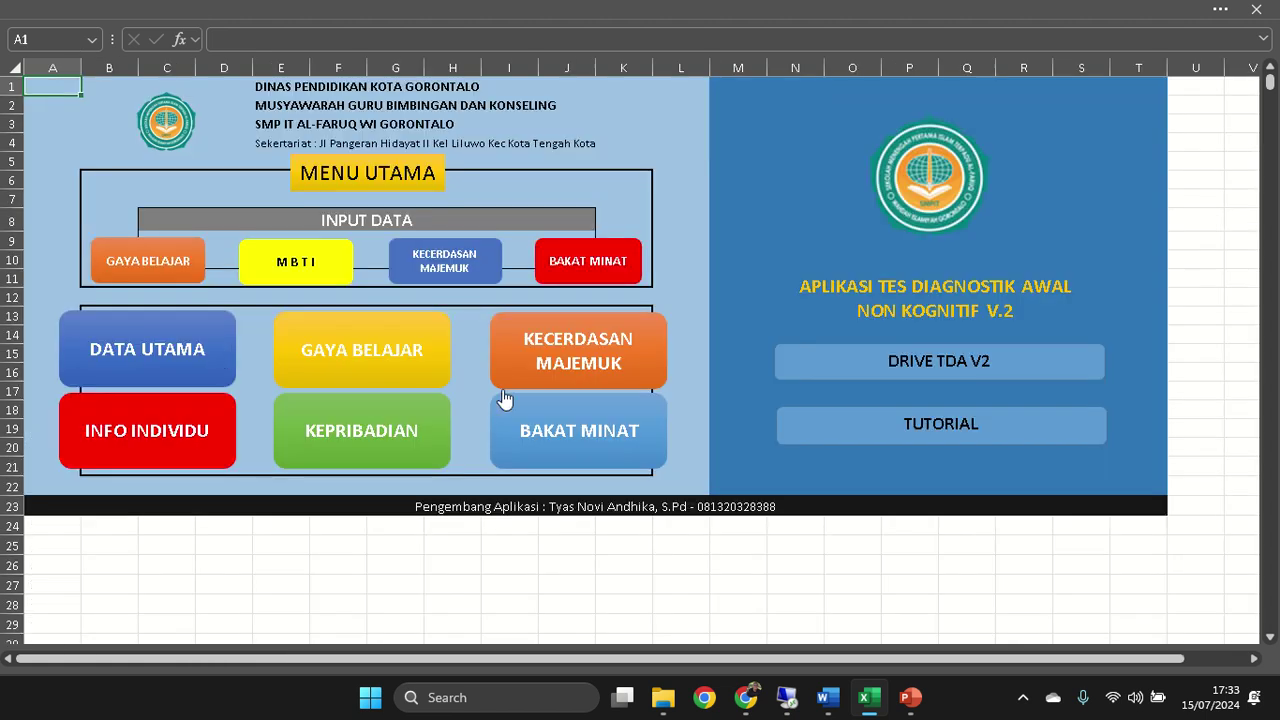
- Open the KECERDASAN MAJEMUK report and review its title, class label and the list of eight intelligence types
click(593, 357)
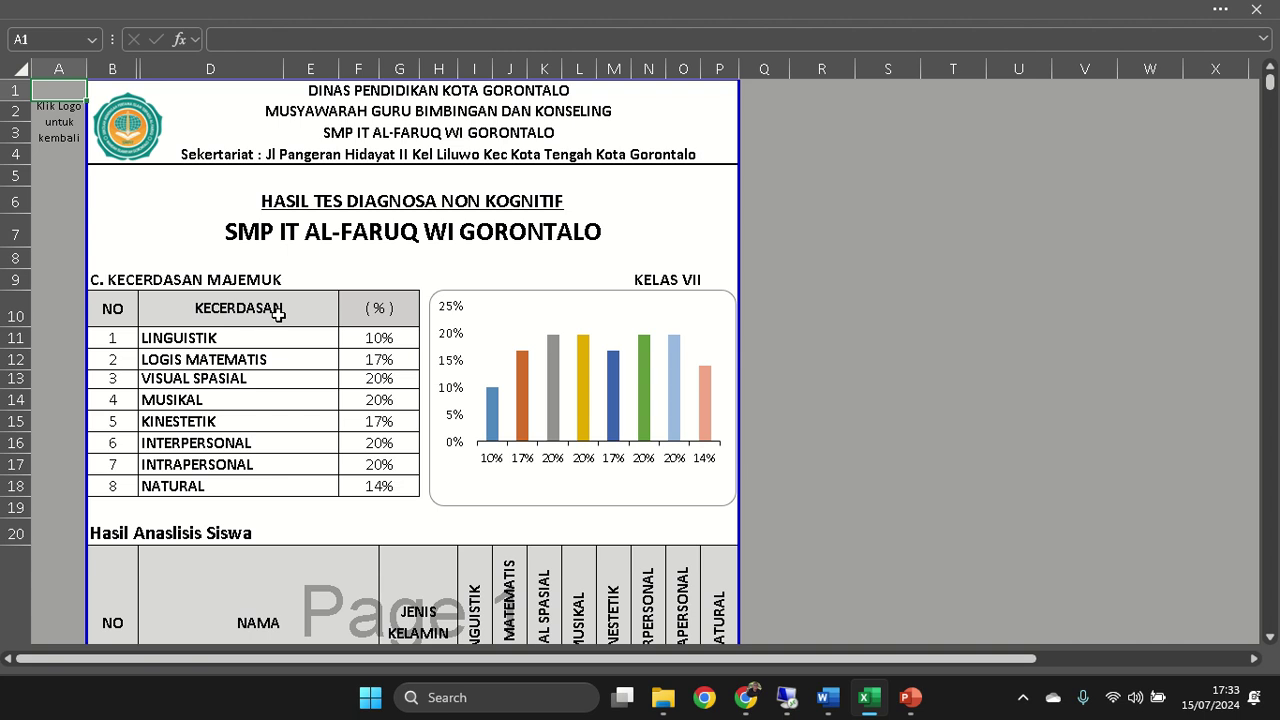
click(102, 280)
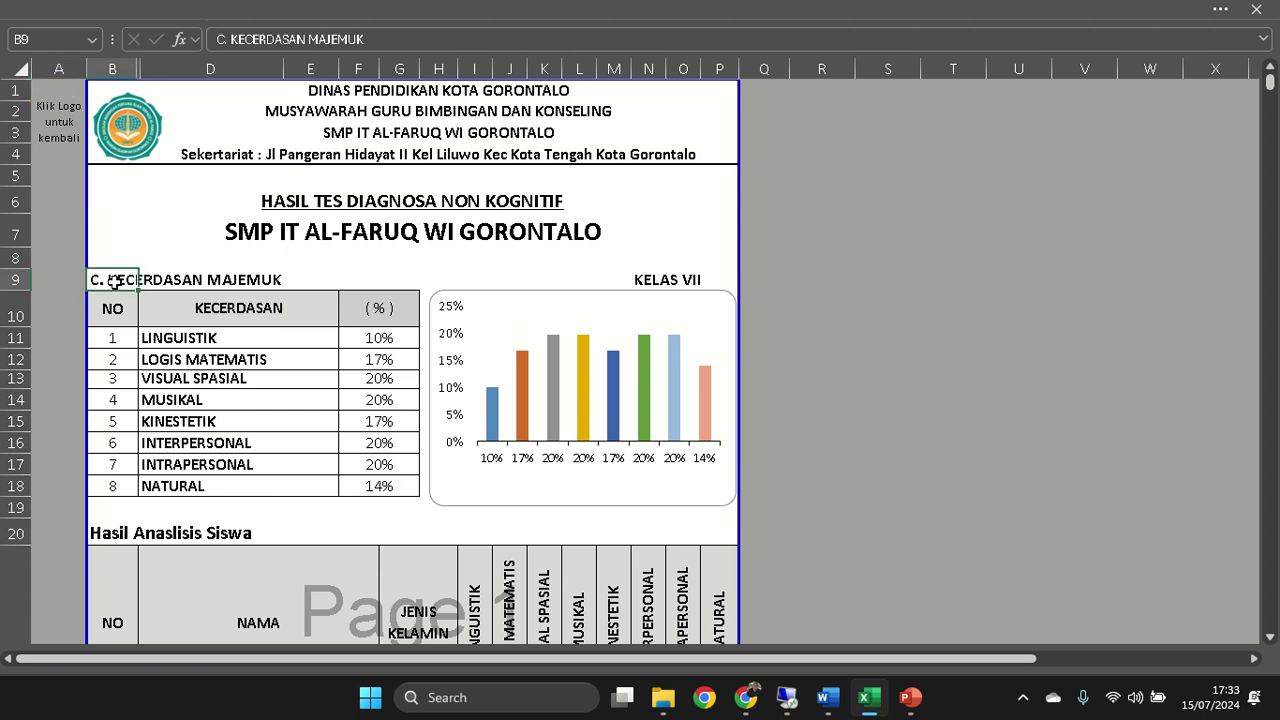
click(690, 280)
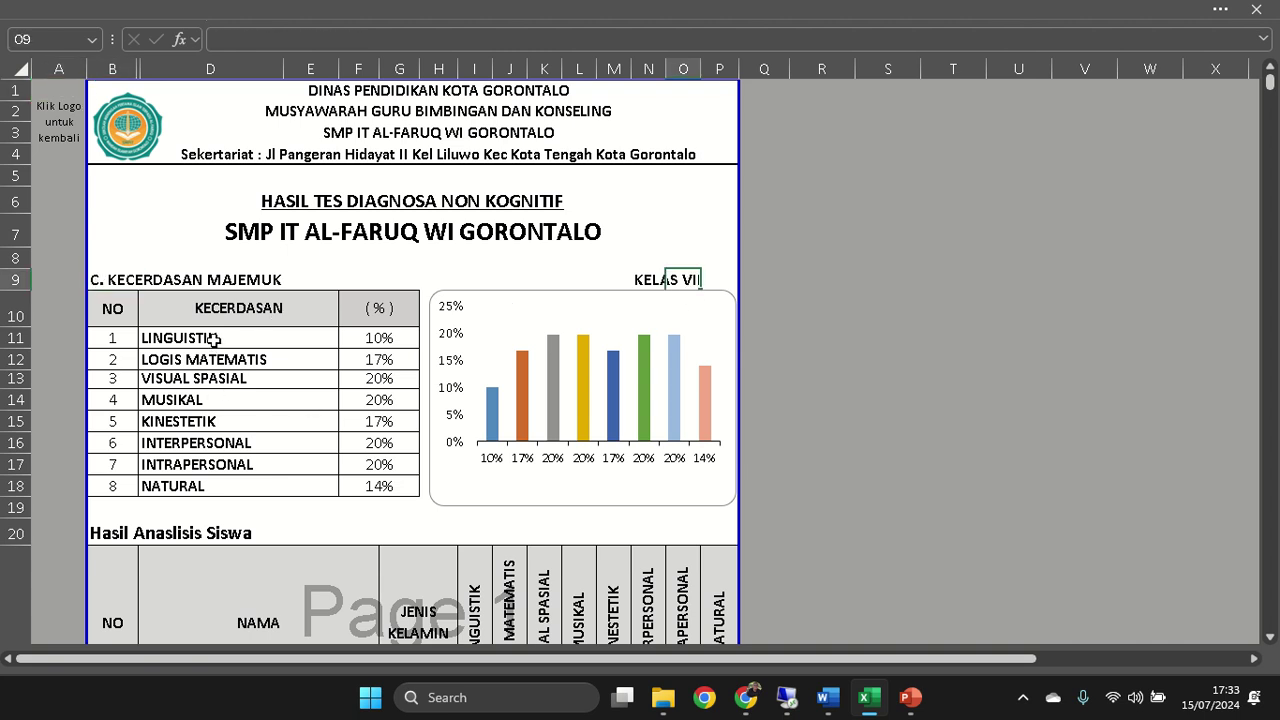
drag(214, 339, 217, 484)
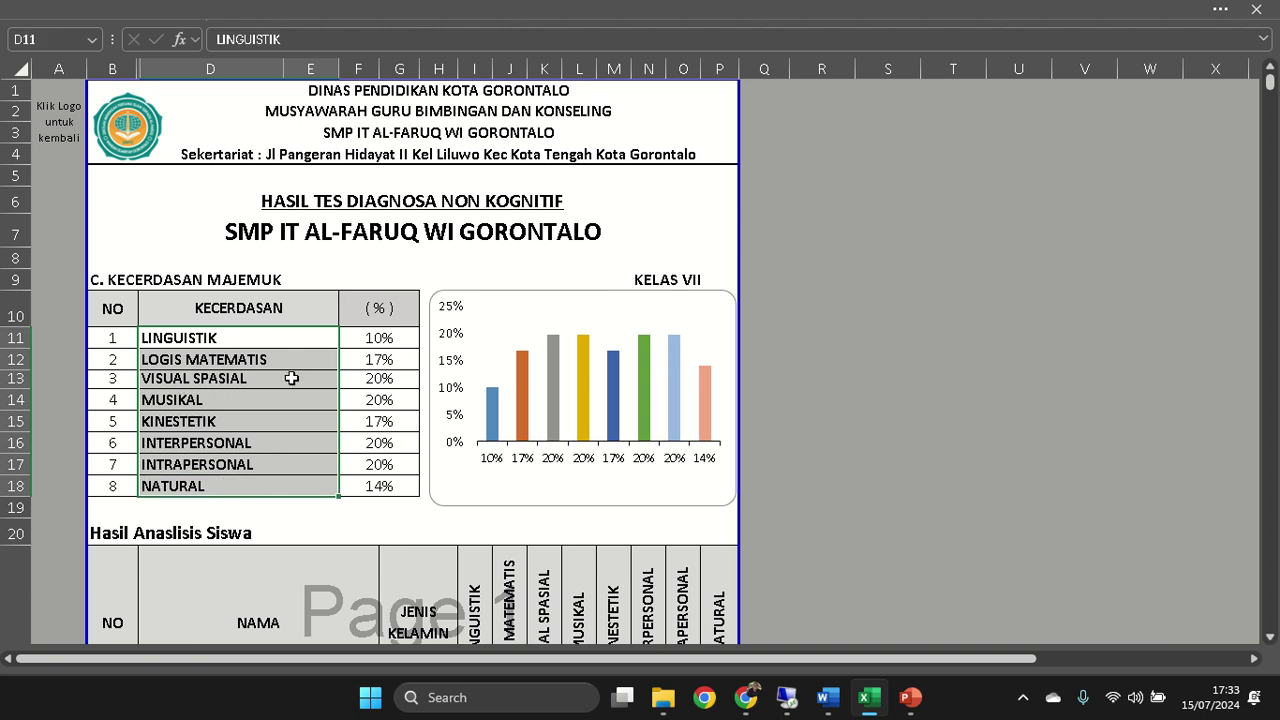
- Review the Hasil Analisis Siswa table of per-student intelligence scores and compare it with the summary chart above
scroll(271, 445, down, 3)
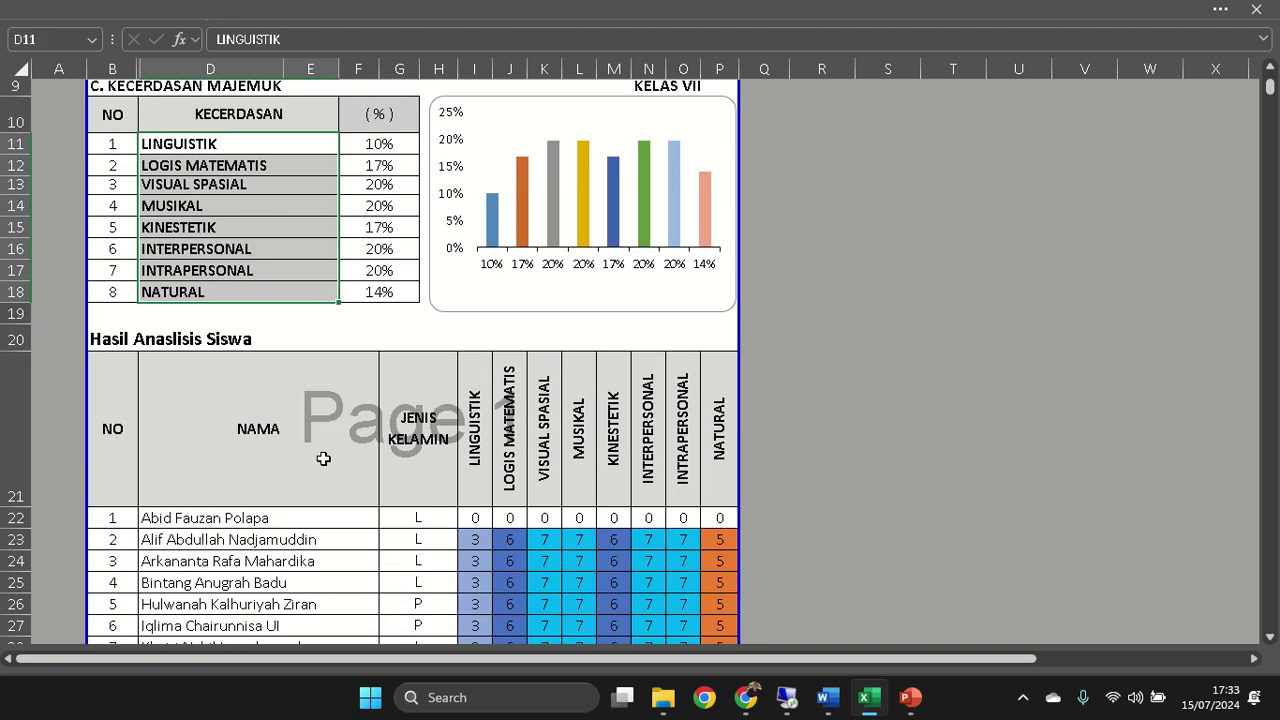
scroll(447, 426, down, 3)
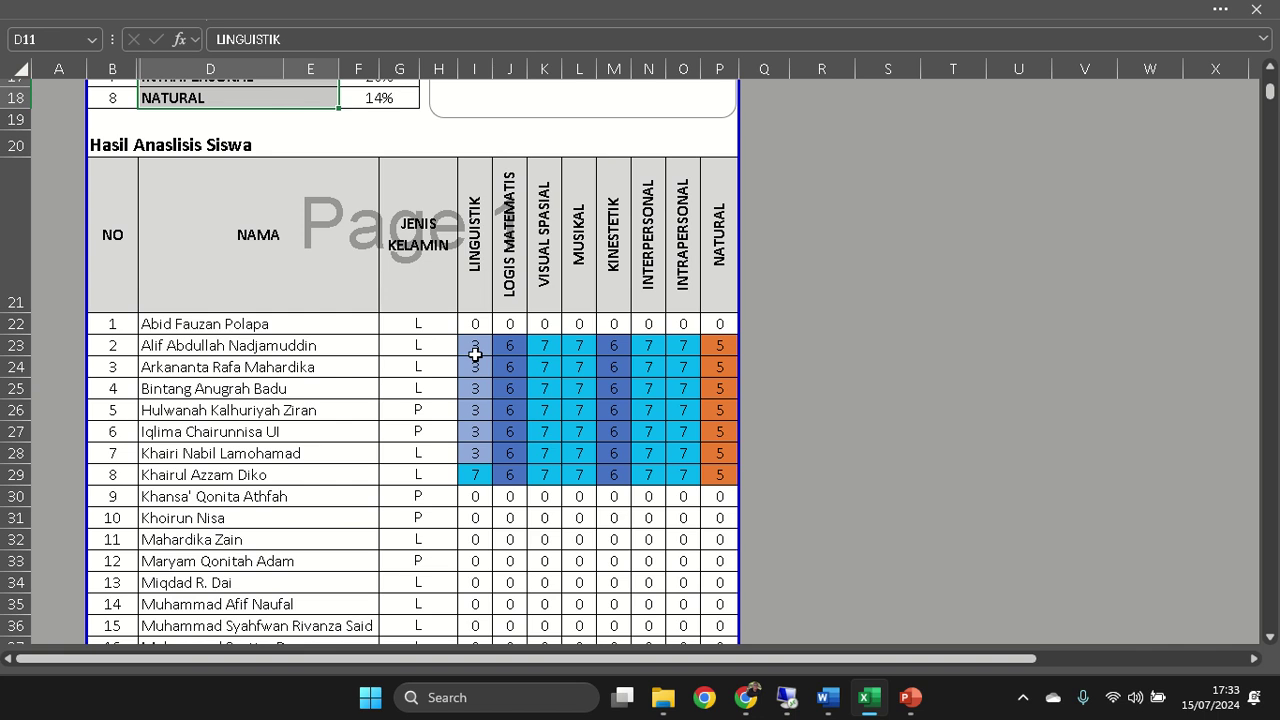
drag(475, 354, 650, 350)
scroll(583, 452, up, 5)
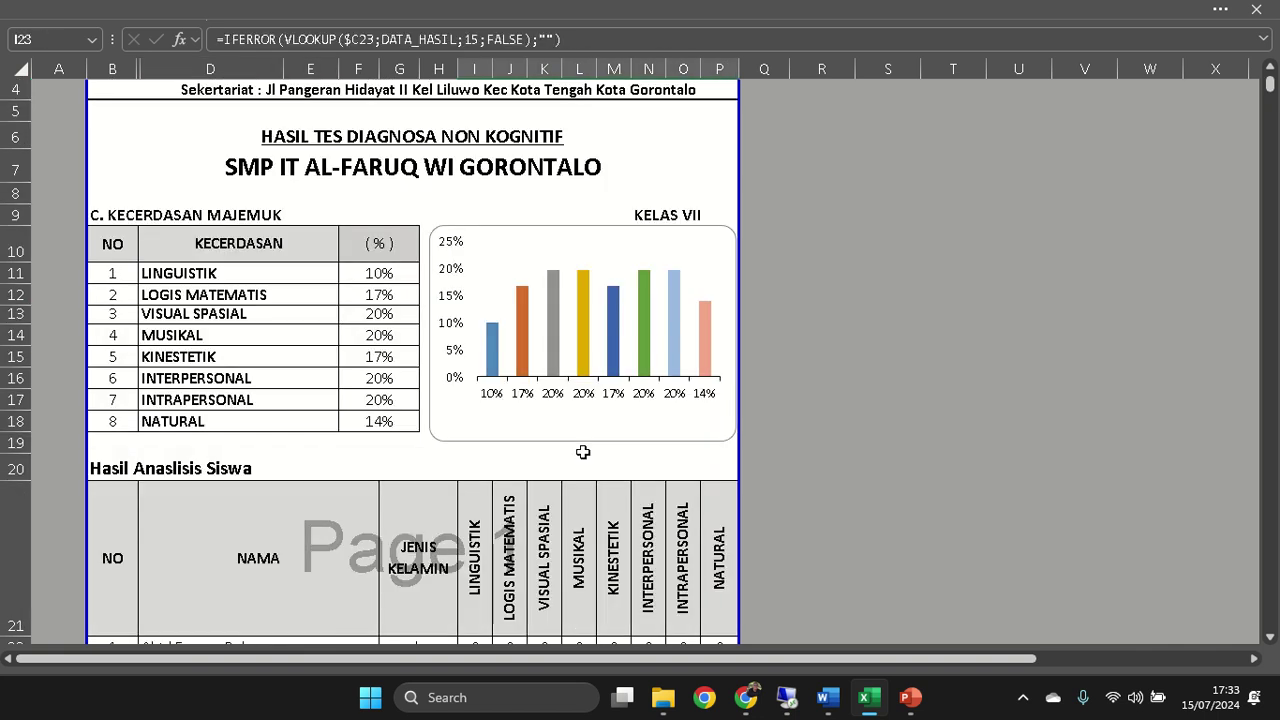
scroll(583, 452, down, 15)
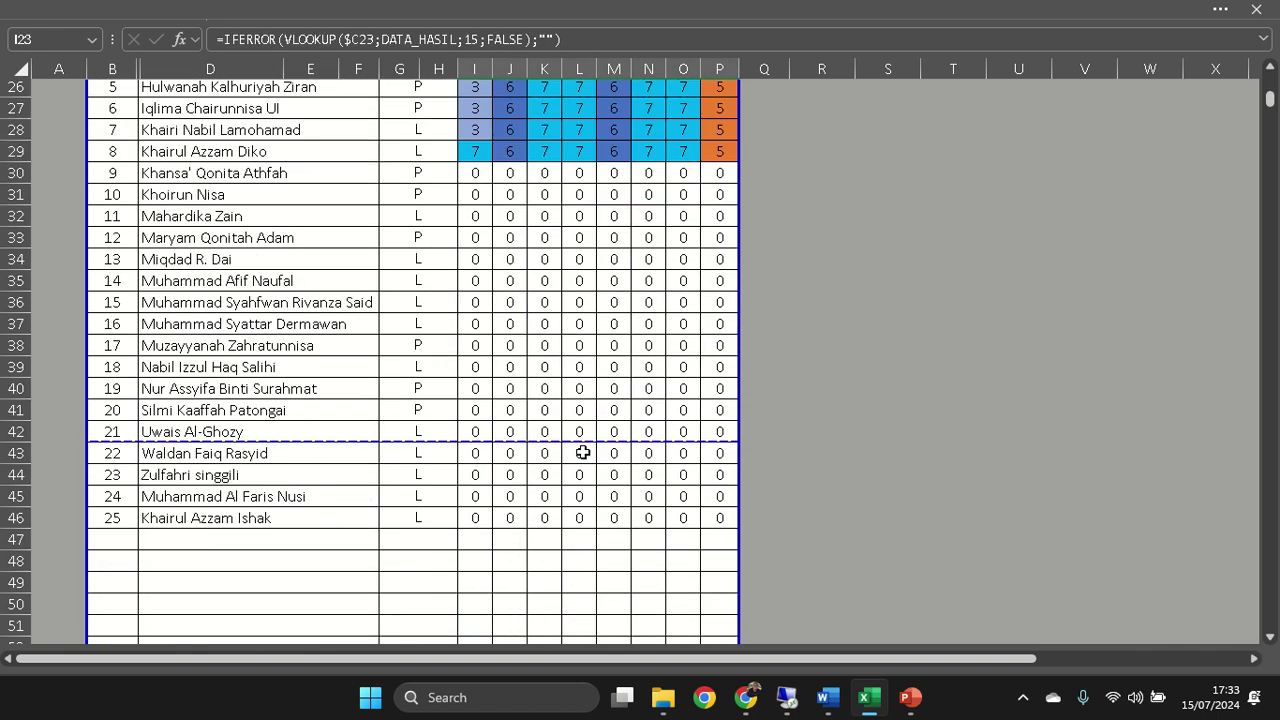
- Examine the Keterangan rentang 1 - 10 colour scale below the student table, including the colours for scores 3, 5 and 7
drag(362, 410, 694, 409)
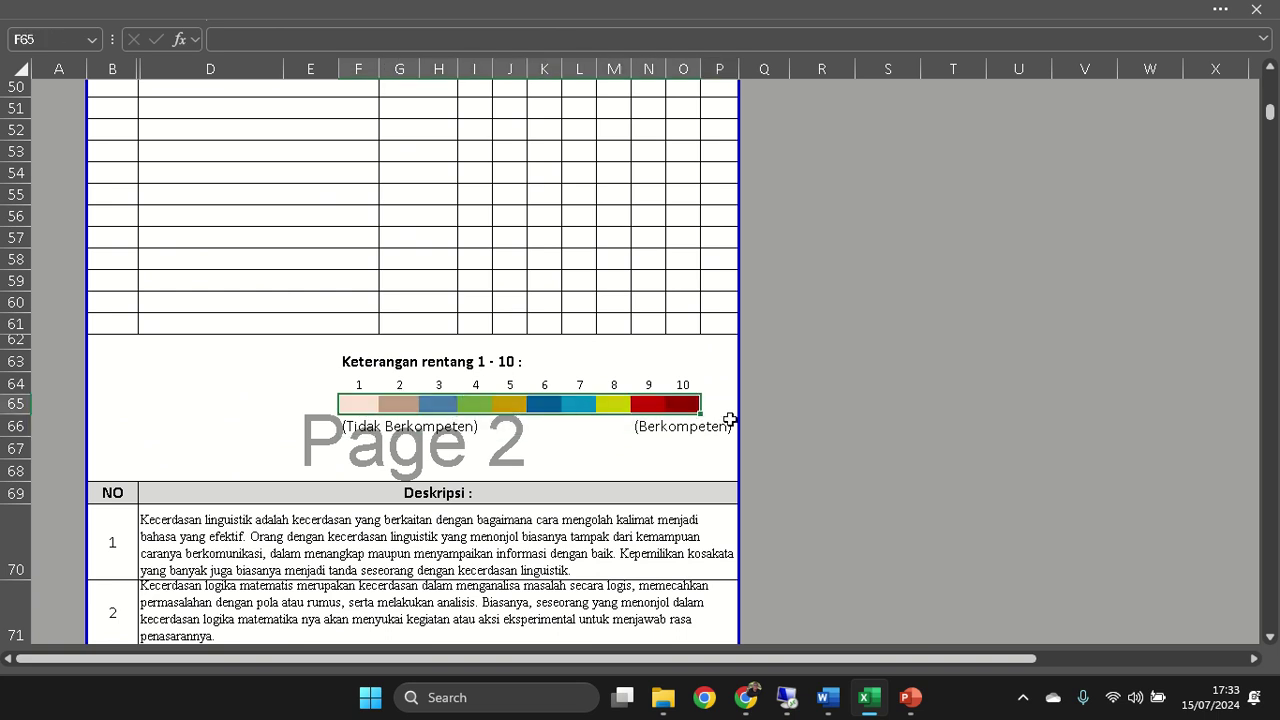
click(510, 404)
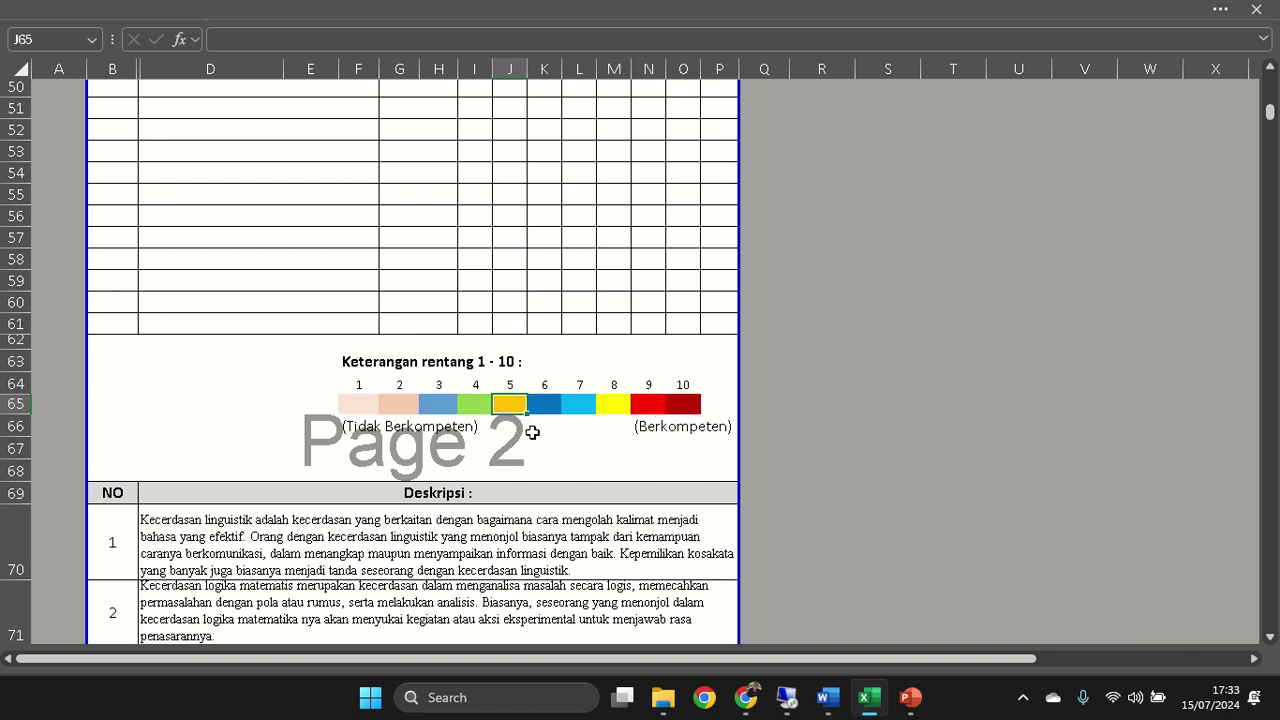
scroll(535, 440, down, 3)
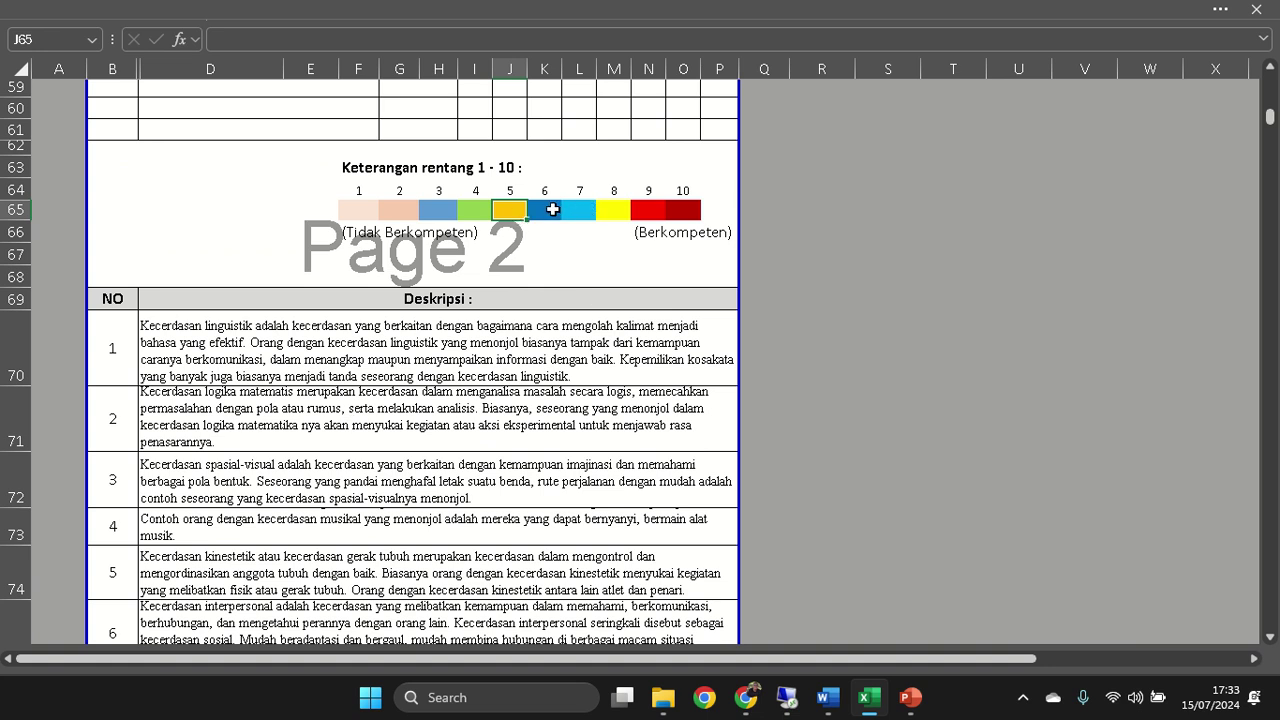
click(586, 212)
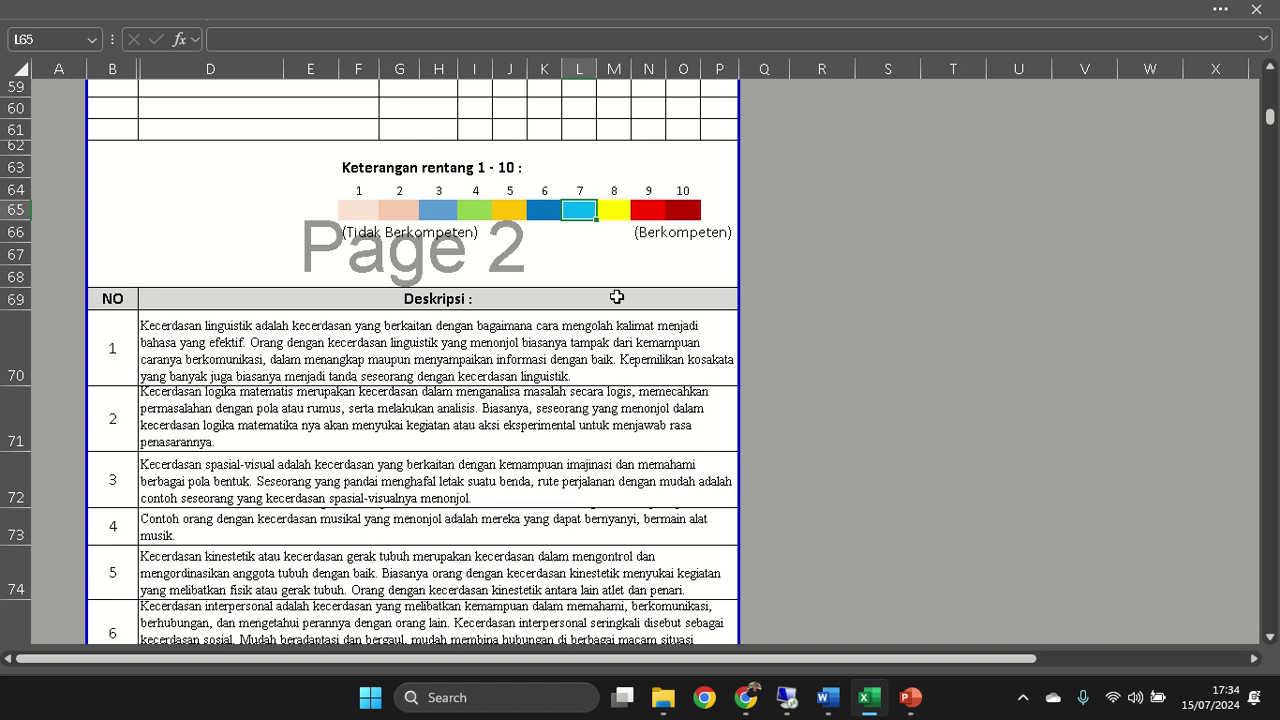
scroll(617, 297, up, 3)
scroll(617, 297, down, 2)
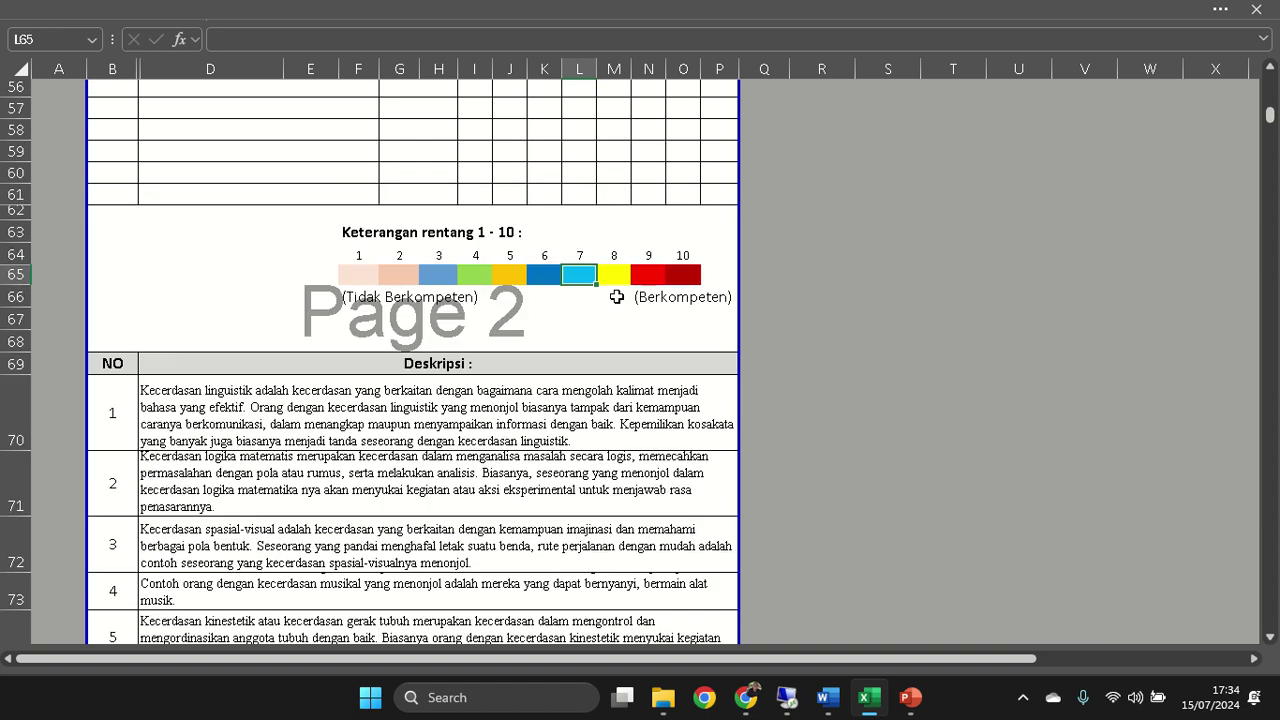
click(504, 277)
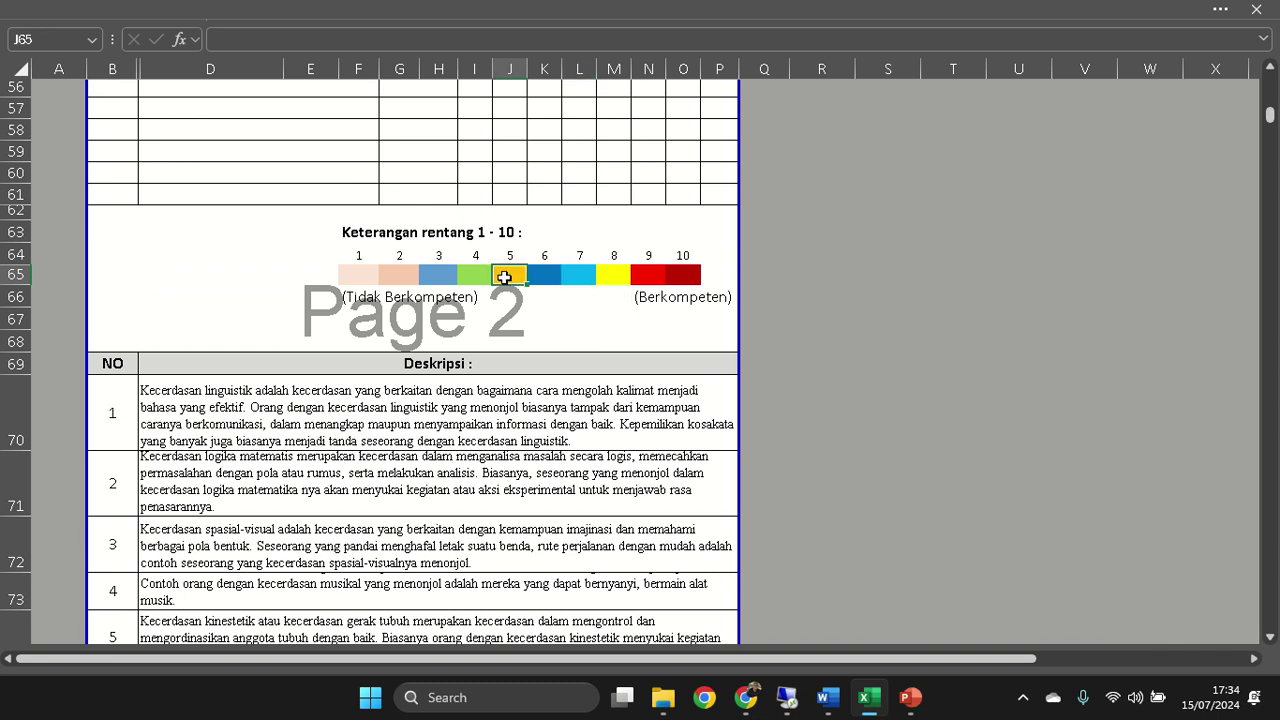
click(432, 278)
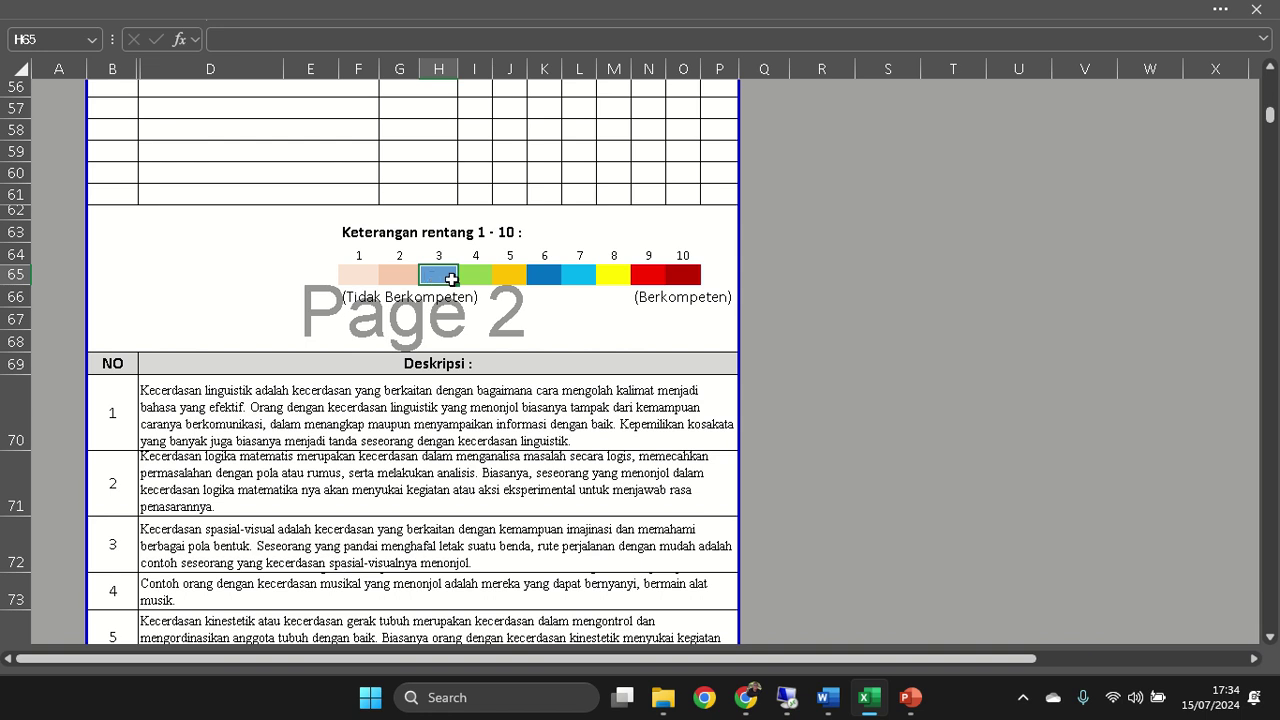
- Read through the Deskripsi table explaining the eight intelligence types, including the linguistic, logical-mathematical, visual-spatial and intrapersonal entries
scroll(447, 396, down, 2)
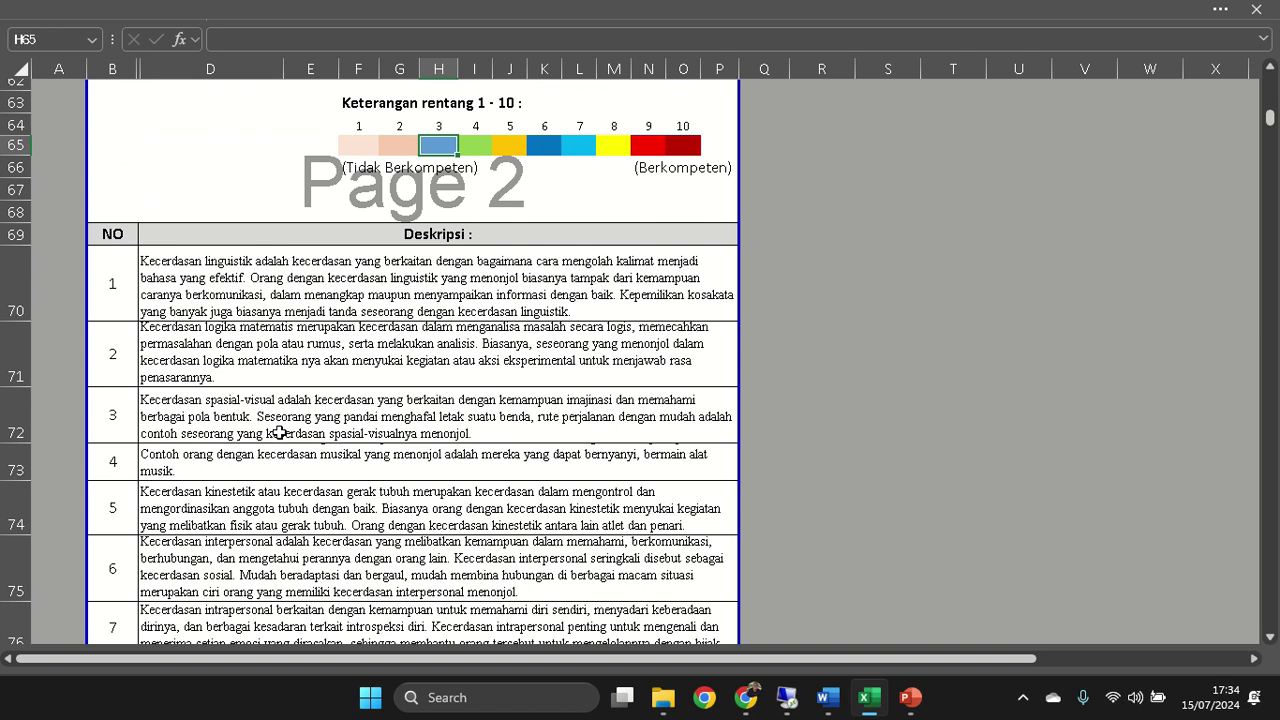
scroll(260, 433, down, 1)
scroll(326, 367, down, 3)
scroll(326, 367, down, 1)
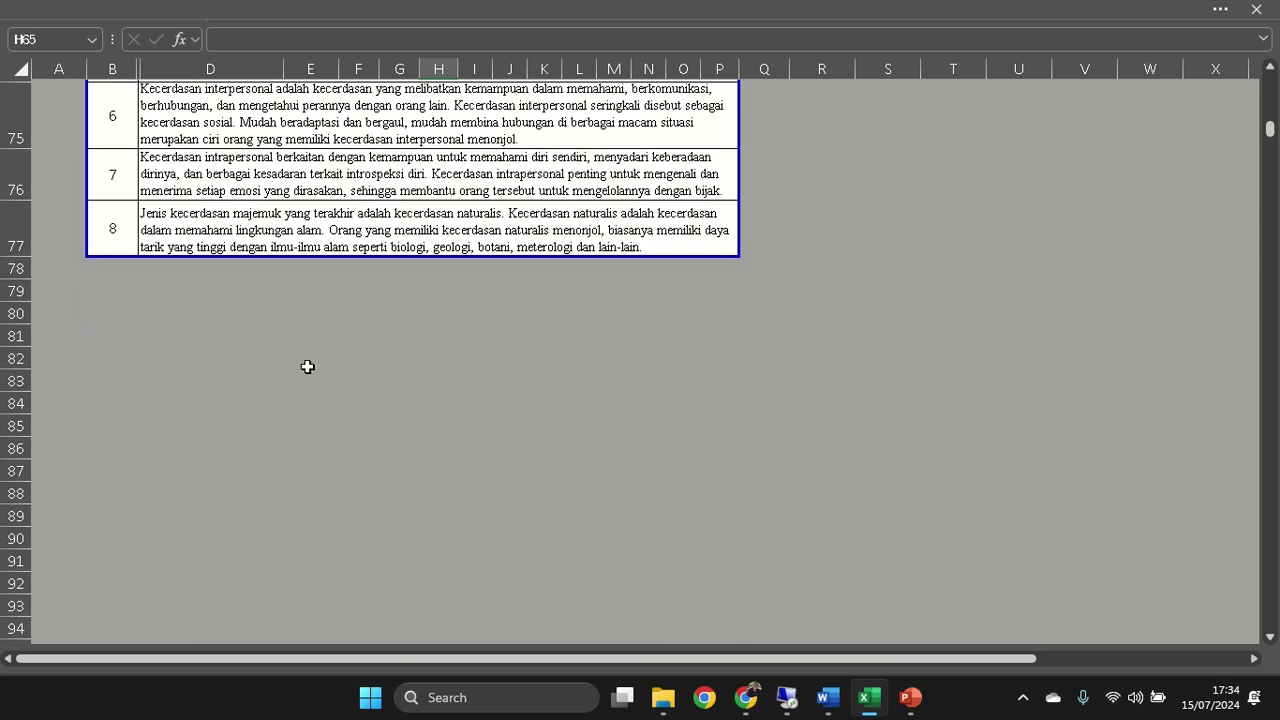
scroll(260, 345, up, 2)
click(222, 325)
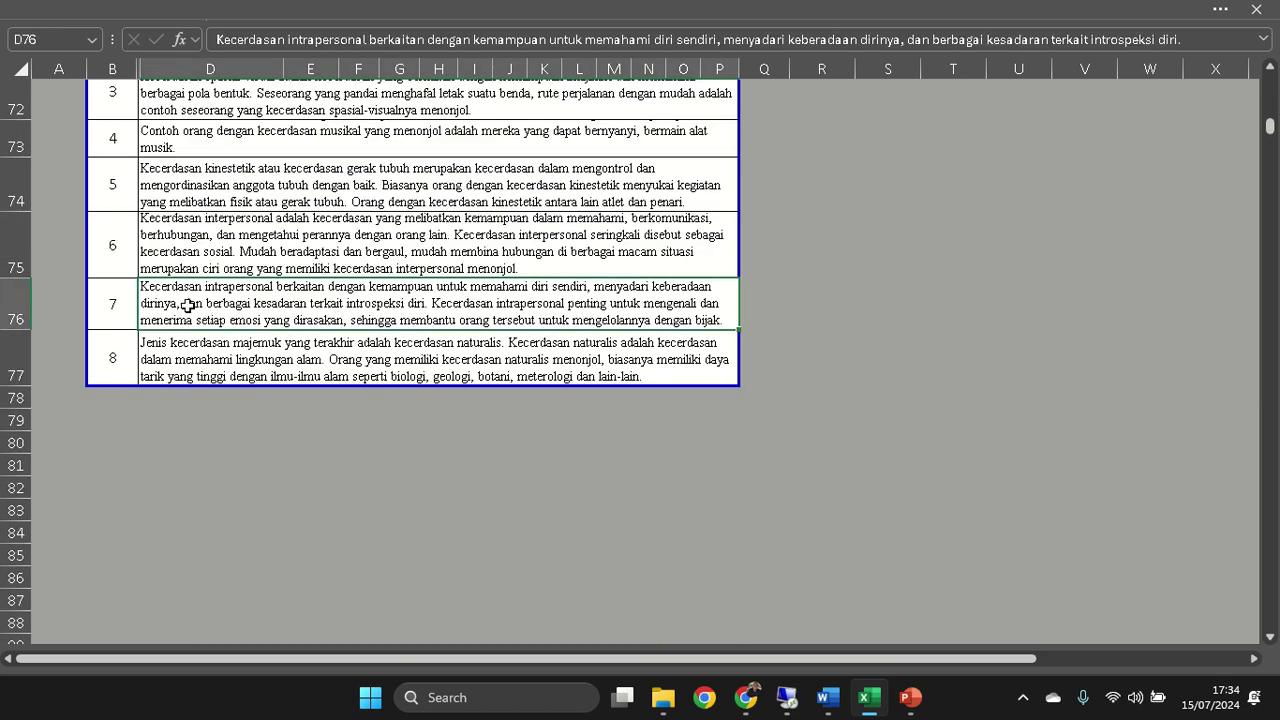
scroll(253, 361, up, 3)
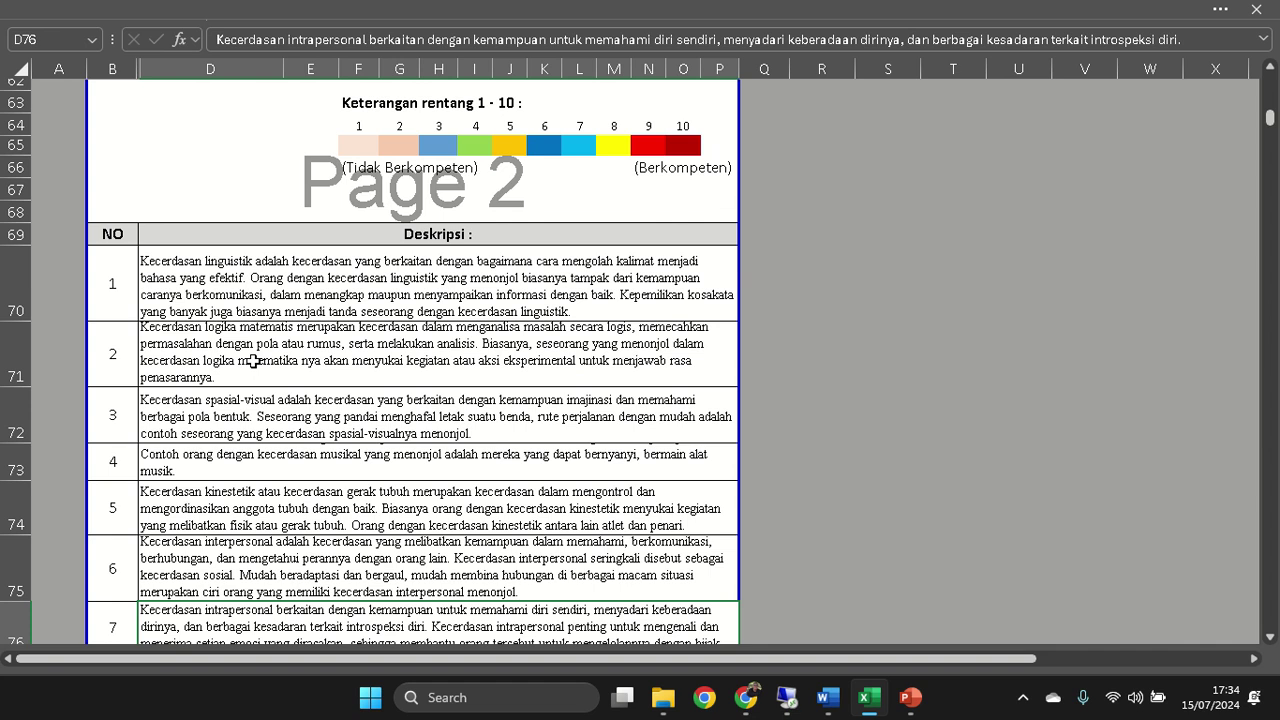
scroll(253, 361, up, 1)
click(231, 334)
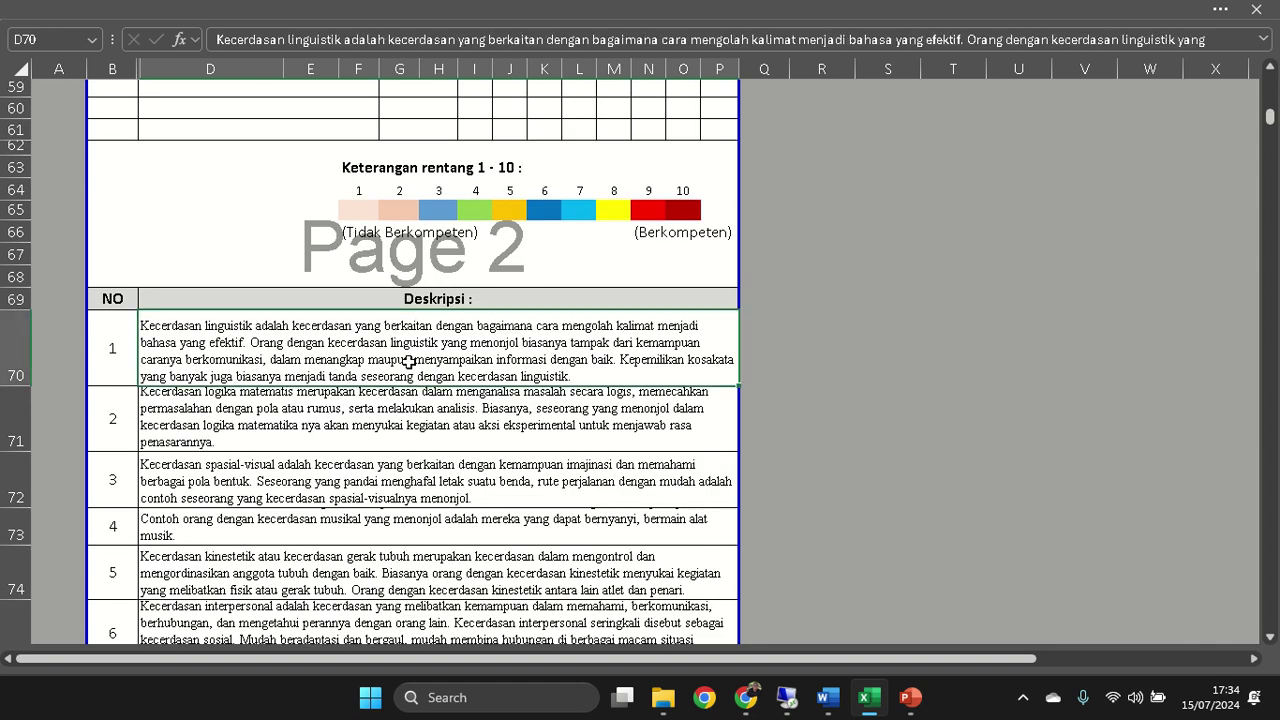
click(186, 413)
click(252, 468)
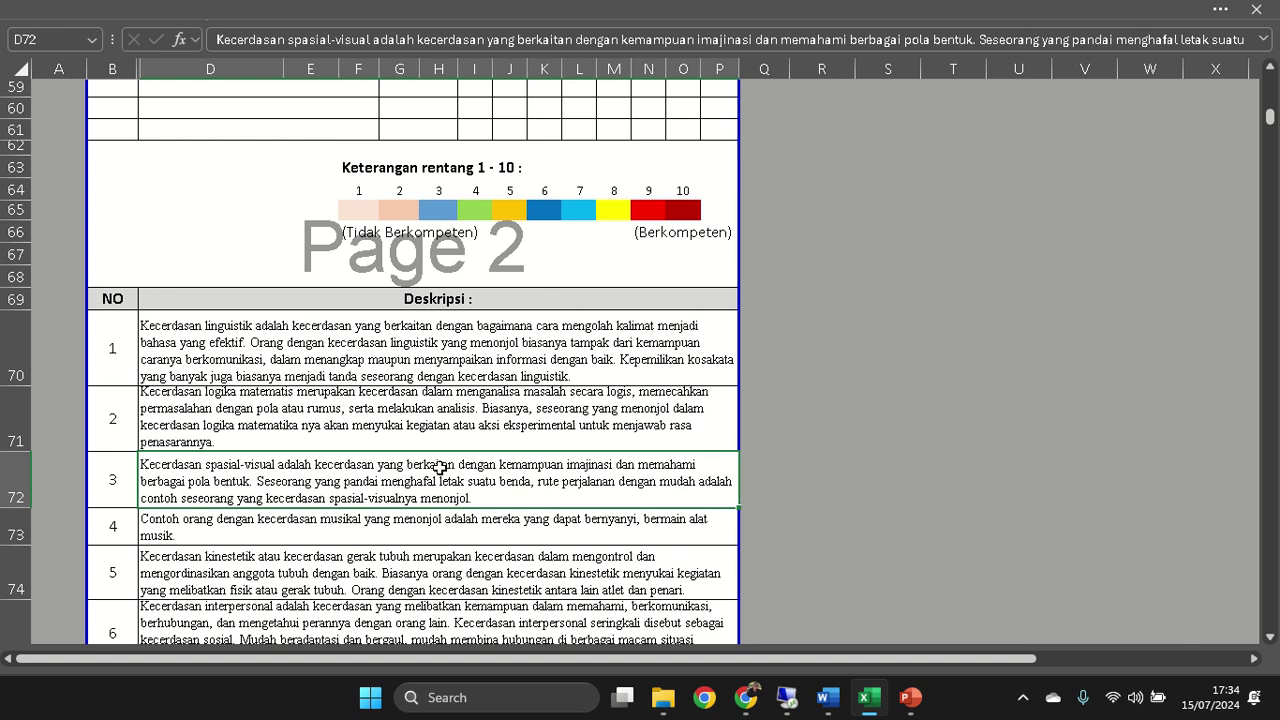
scroll(519, 475, up, 7)
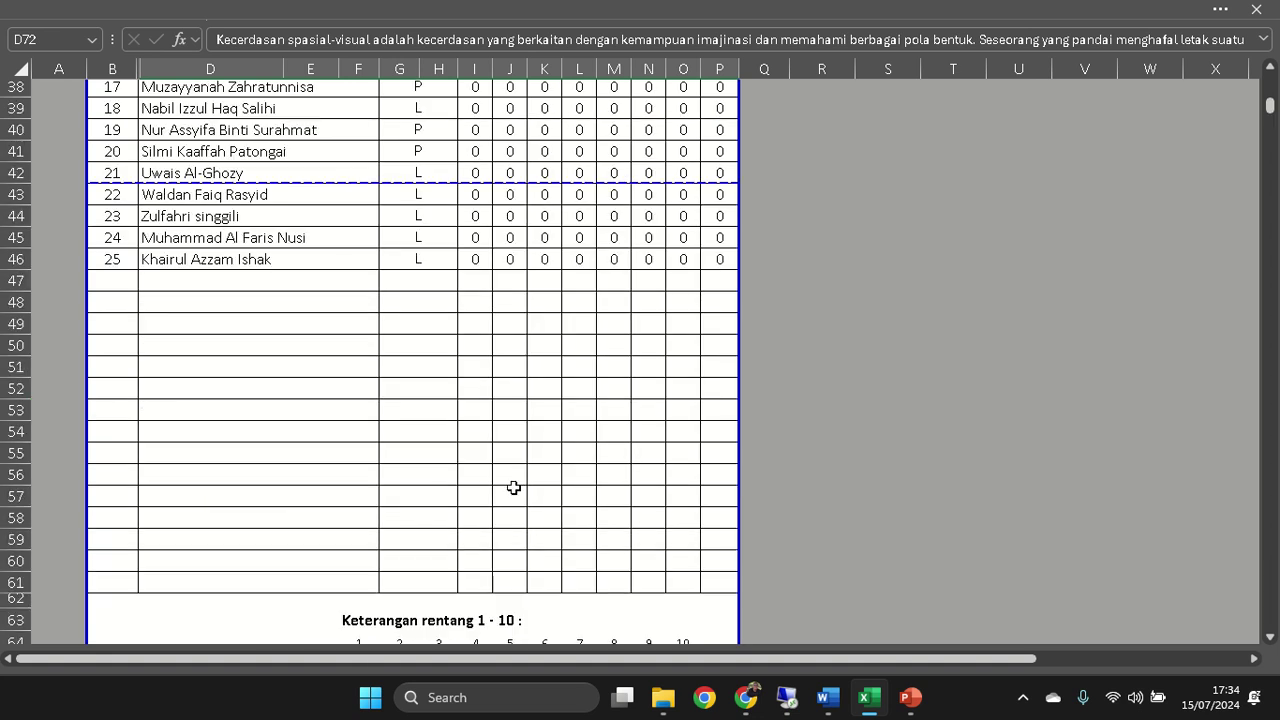
- Open the print preview of the KECERDASAN MAJEMUK report and set scaling to Fit All Columns on One Page
key(ctrl+p)
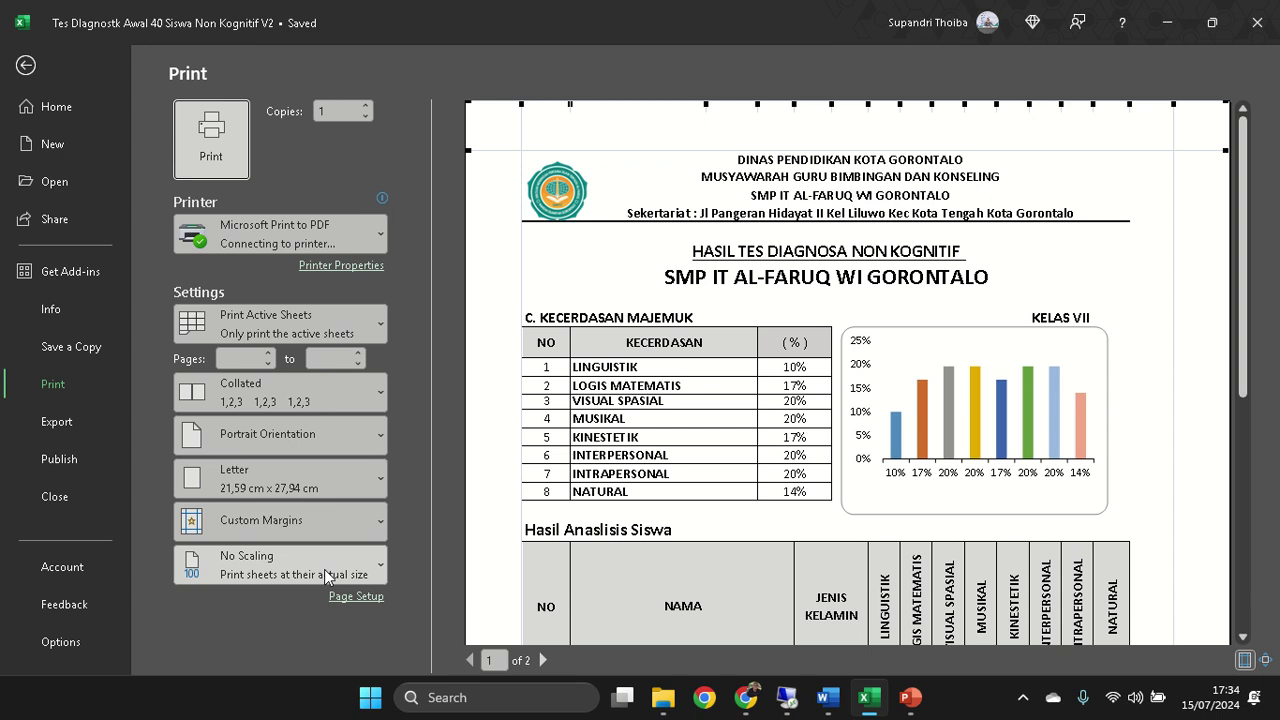
click(324, 570)
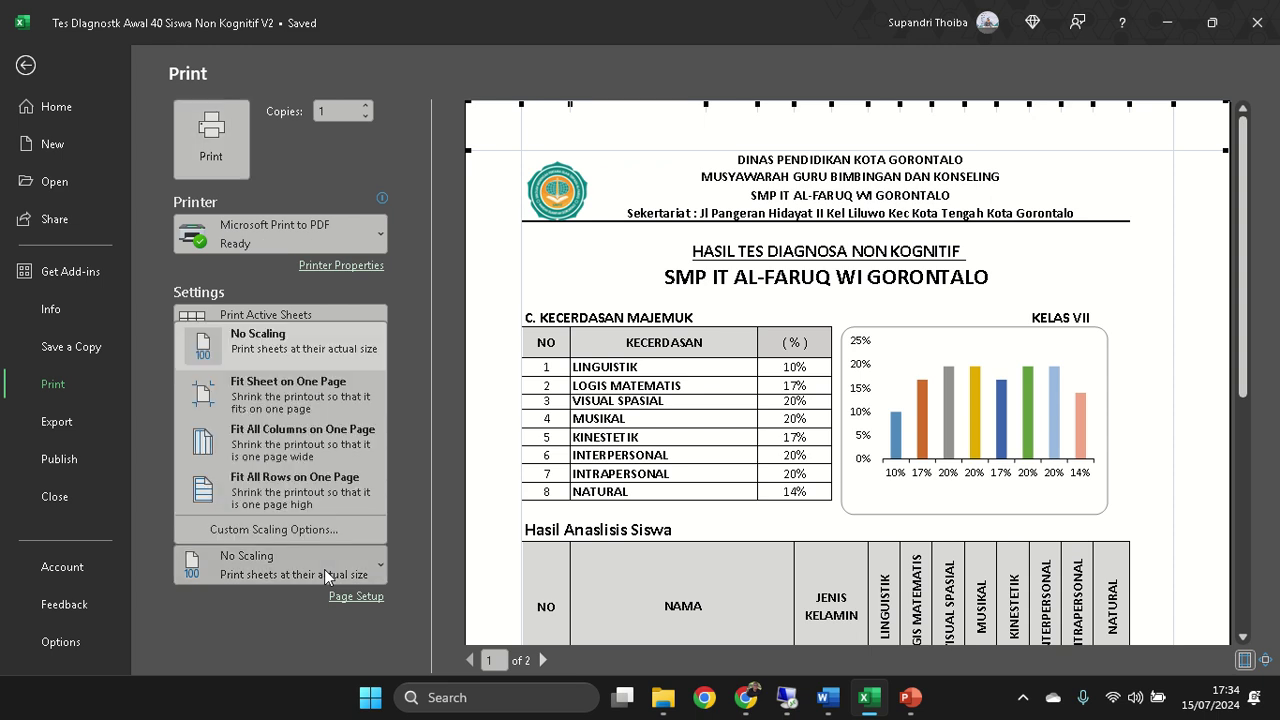
click(317, 446)
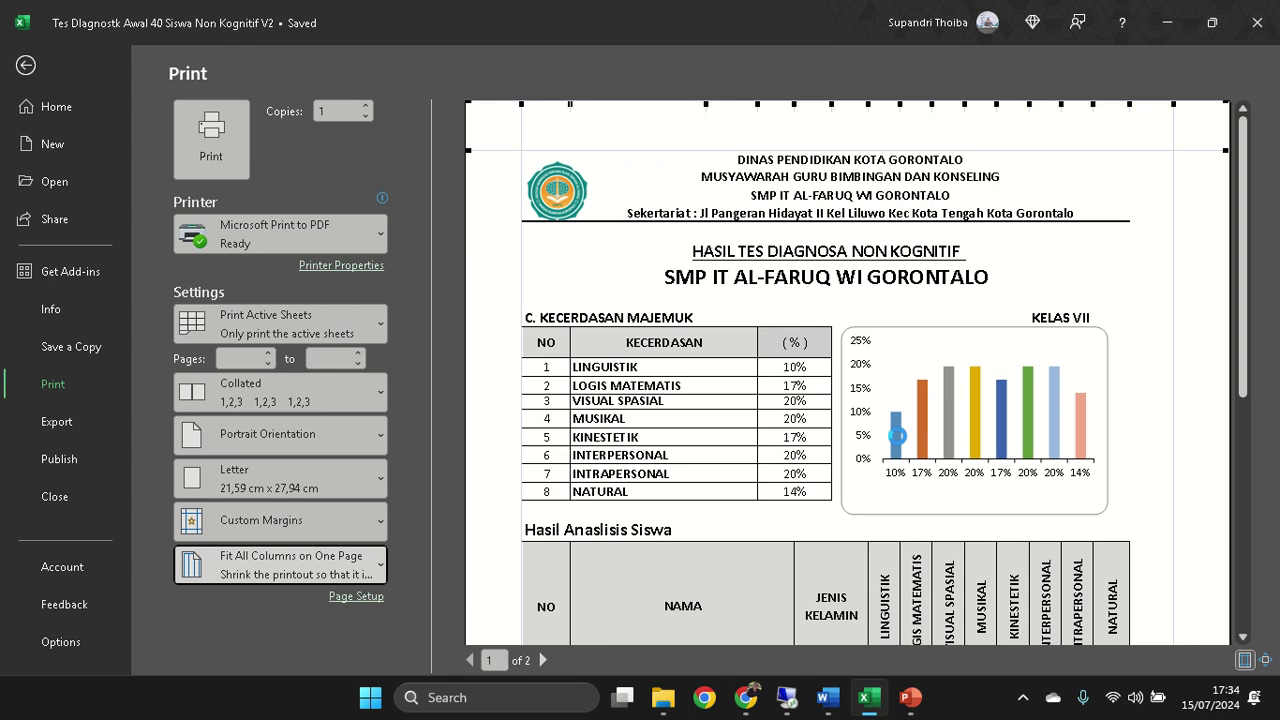
- Review the previewed report down to the student score table, leave the preview without printing, and return to MENU UTAMA
scroll(930, 465, down, 1)
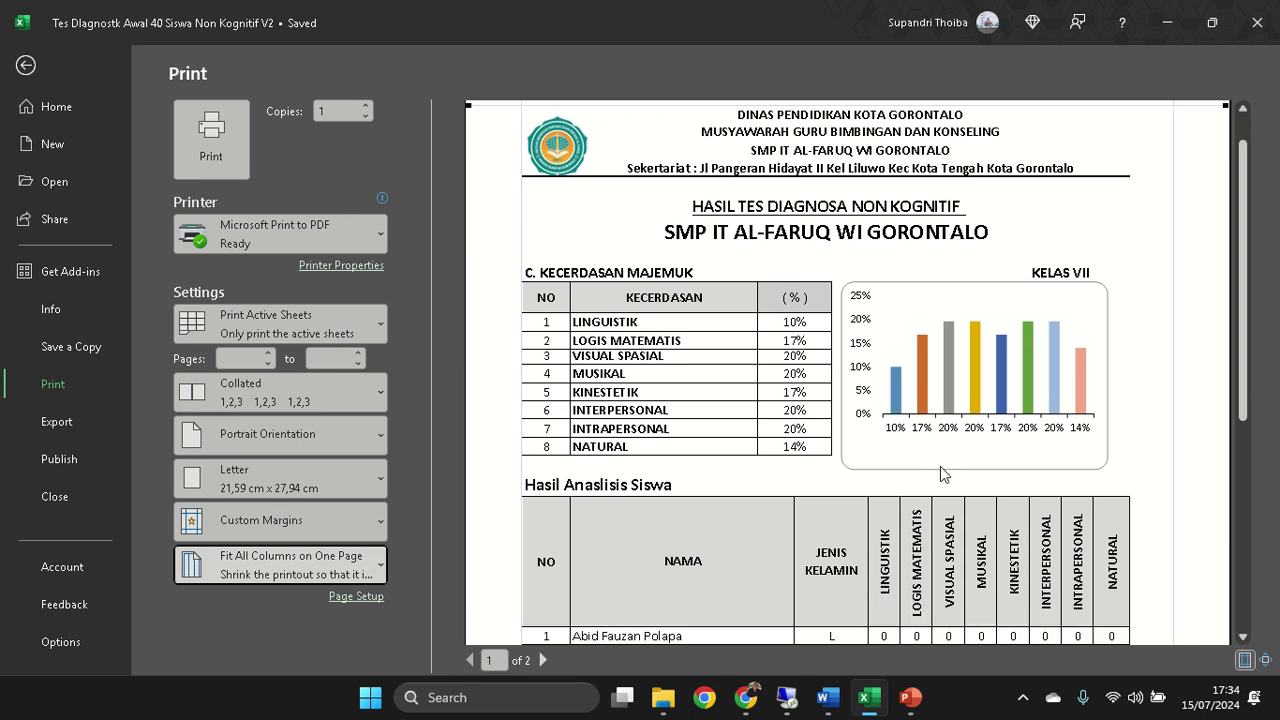
scroll(940, 466, down, 2)
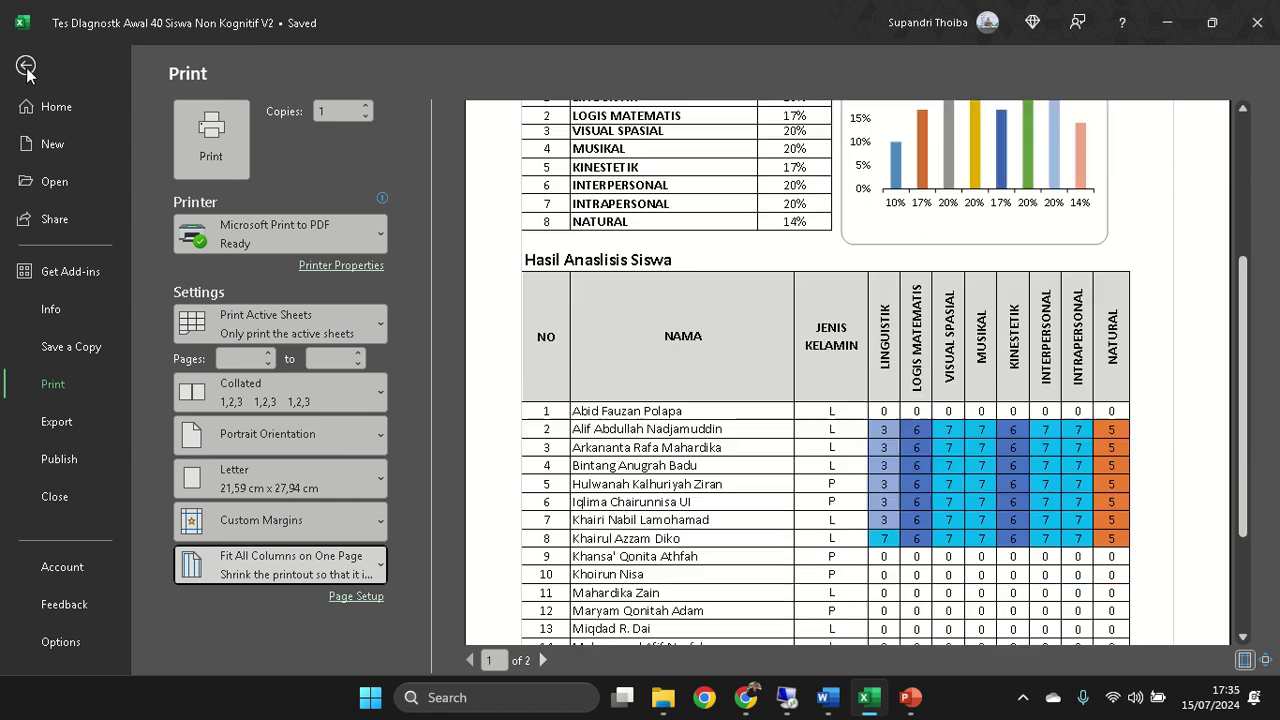
click(26, 66)
scroll(263, 363, up, 12)
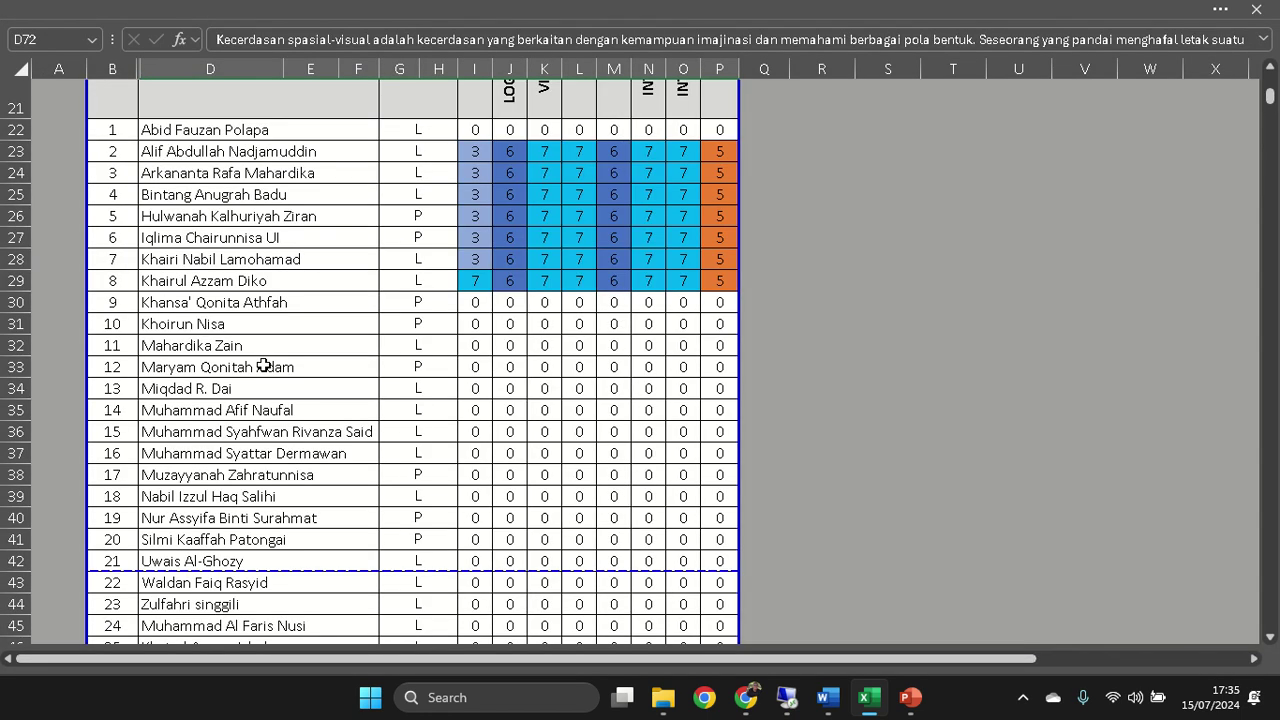
click(140, 123)
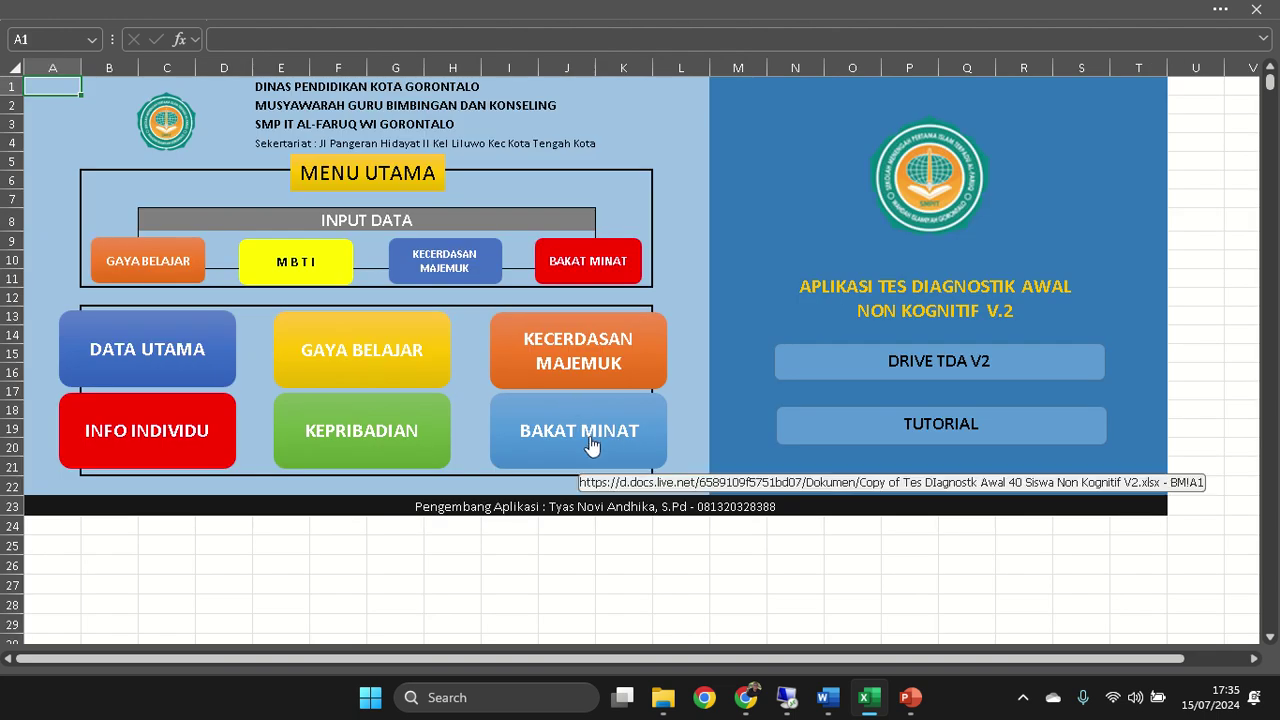
- Open the BAKAT MINAT report, go back to MENU UTAMA, and inspect the student responses on the BAKAT MINAT input data sheet
click(592, 447)
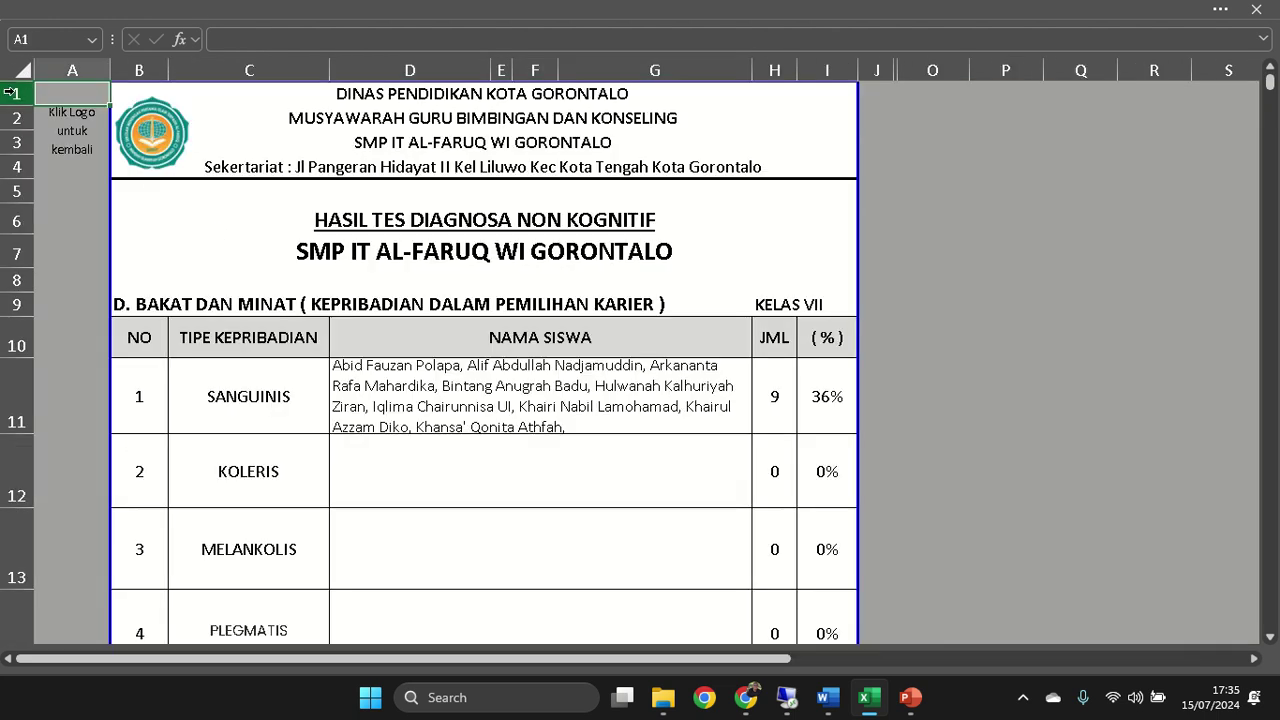
click(150, 140)
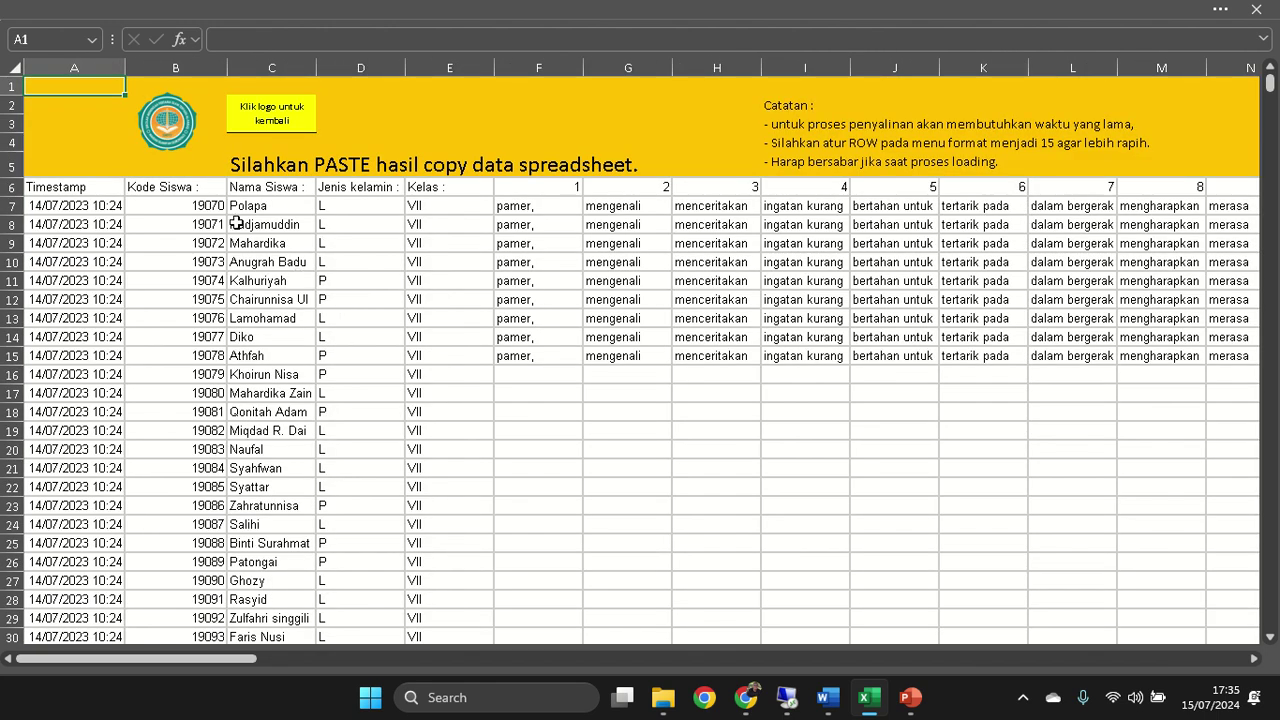
drag(103, 206, 1080, 375)
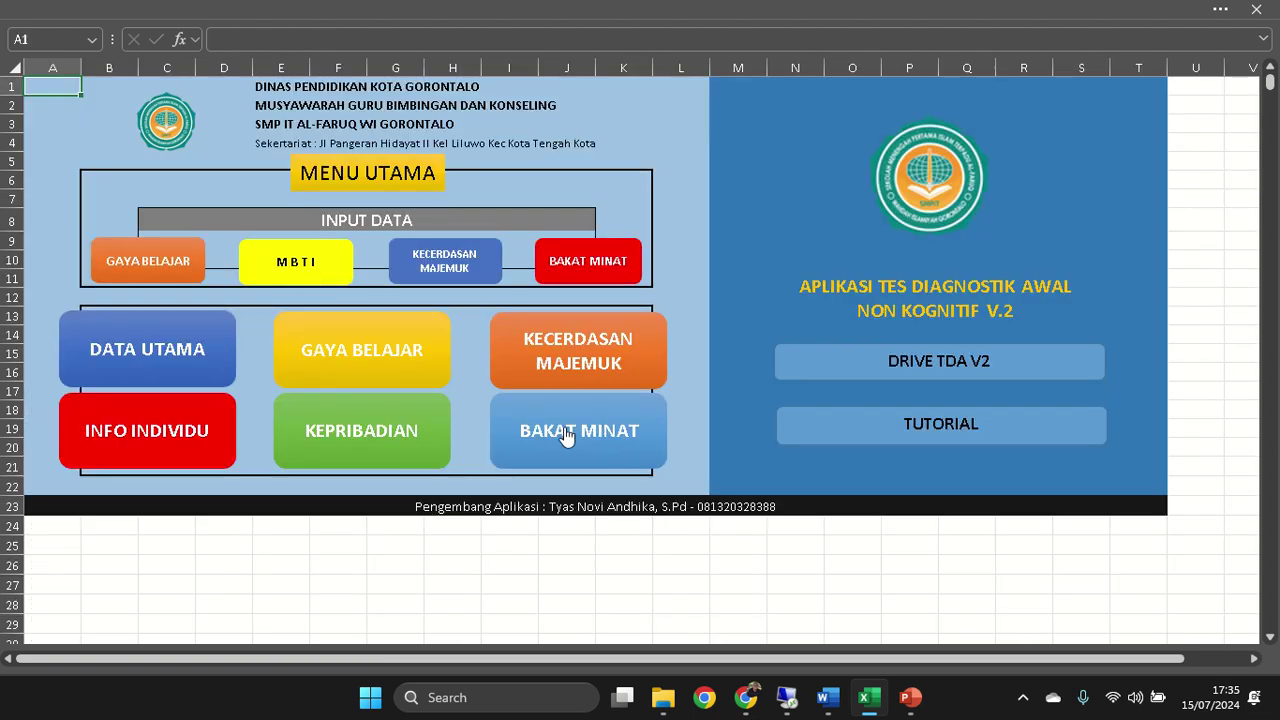
- Reopen the BAKAT MINAT report and examine the SANGUINIS row's personality type, student names and JML count
click(574, 430)
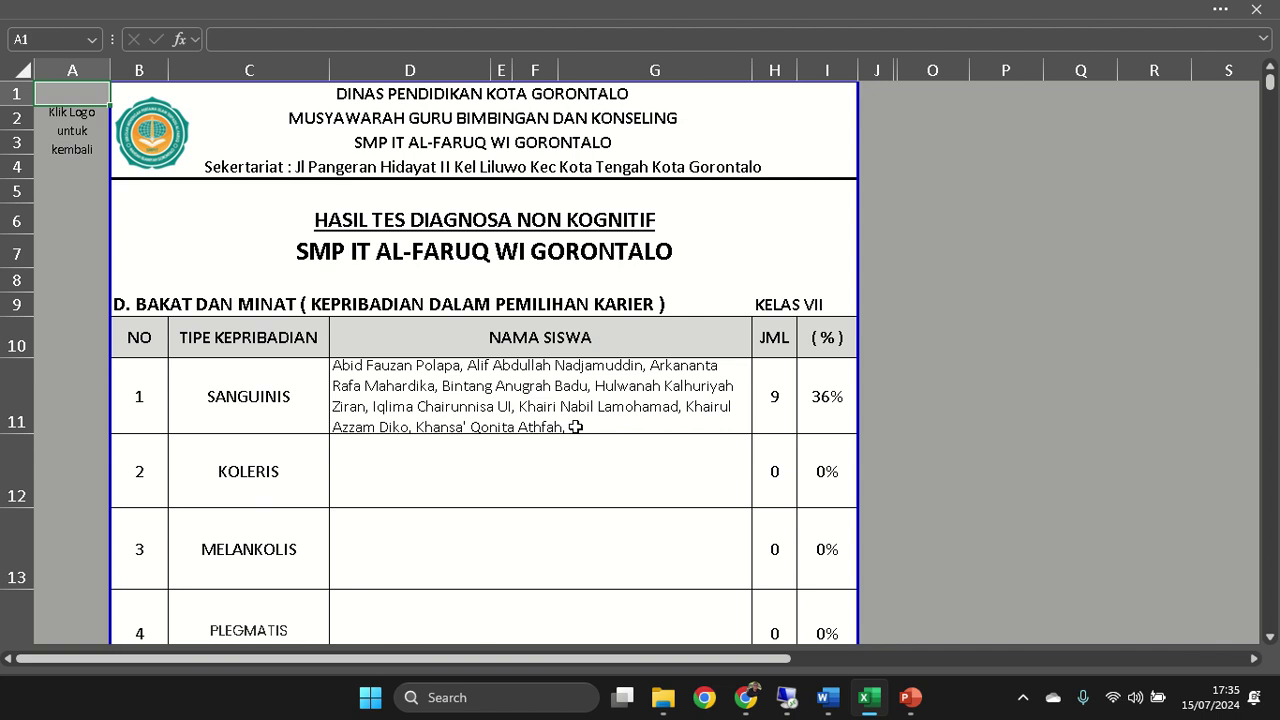
click(264, 392)
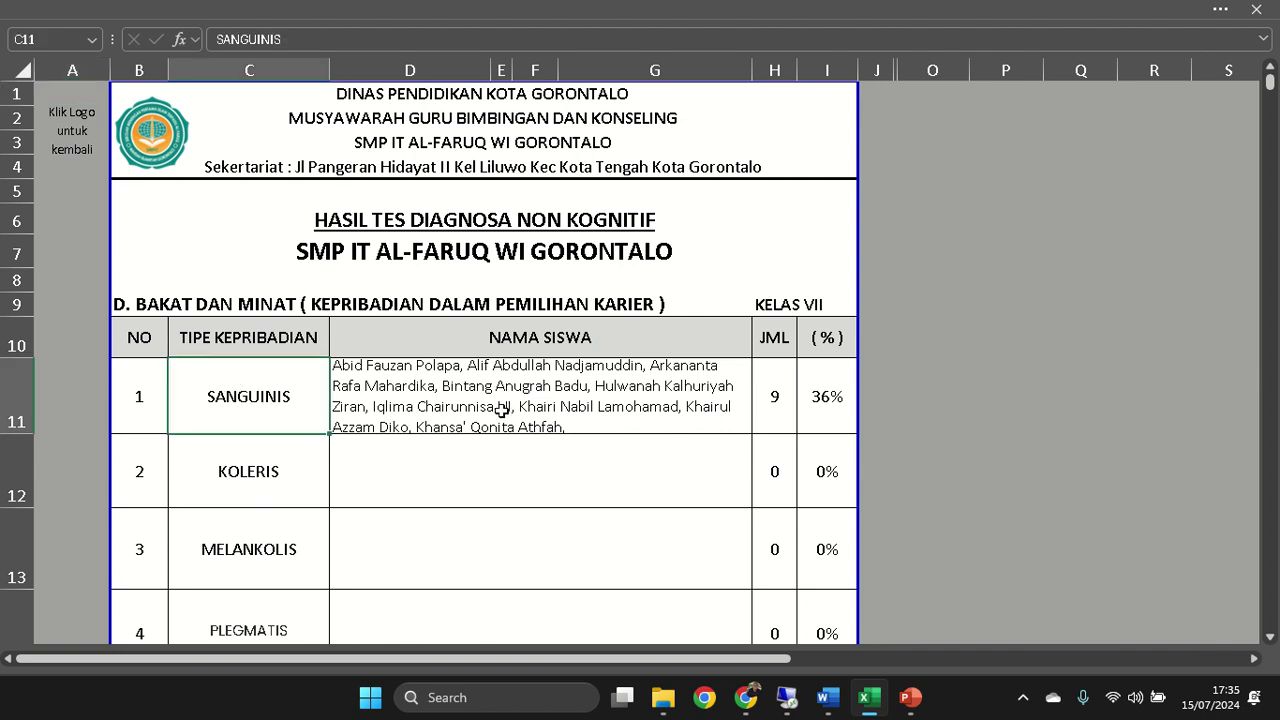
click(461, 394)
click(775, 408)
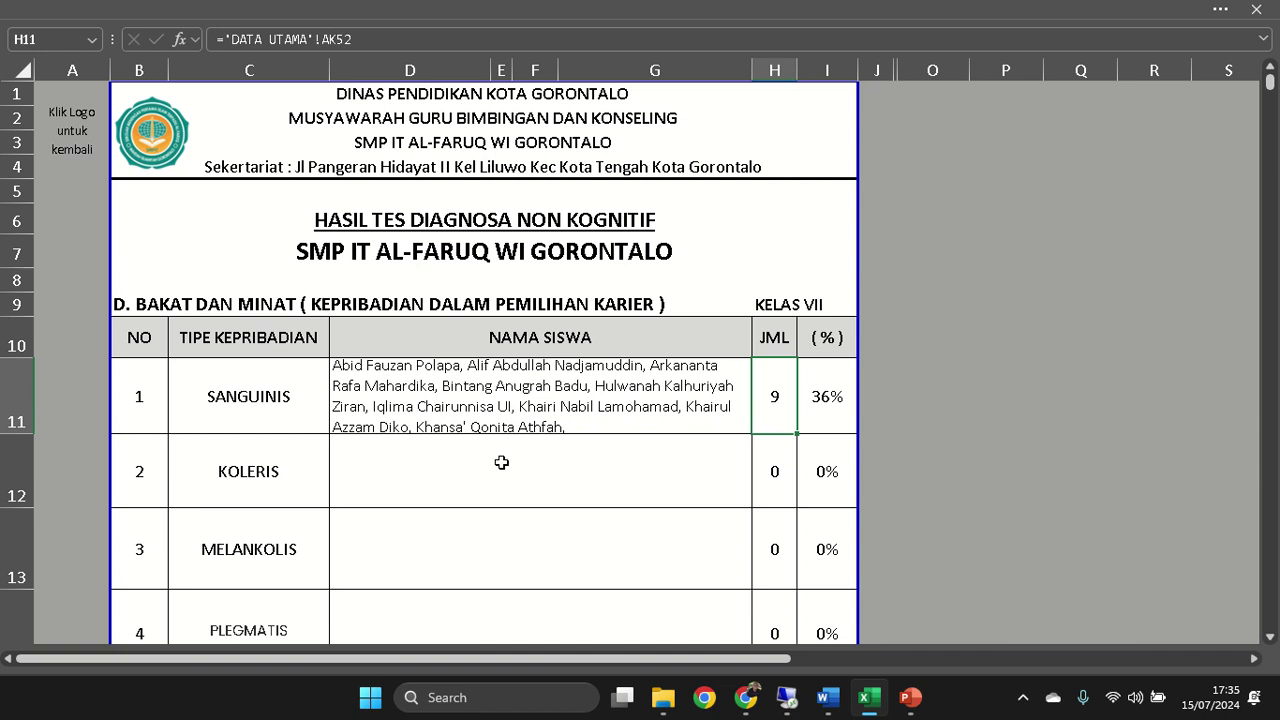
- Review the BAKAT MINAT report table and highlight the four personality types from SANGUINIS to PLEGMATIS
scroll(502, 462, down, 4)
scroll(502, 462, up, 2)
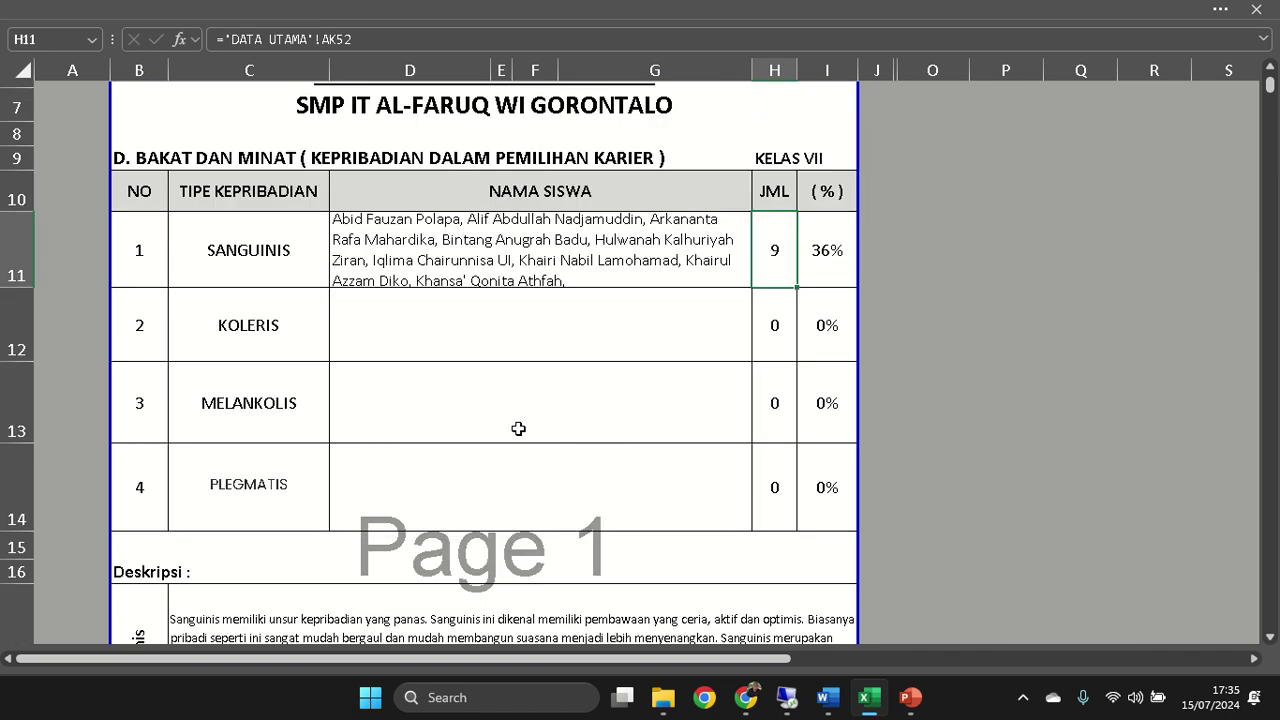
scroll(481, 428, up, 1)
scroll(478, 384, down, 1)
drag(264, 250, 268, 482)
- Examine the Deskripsi section's Sanguinis, Koleris, Melankolis and Plegmatis explanations, finishing back at the report header
scroll(258, 520, down, 3)
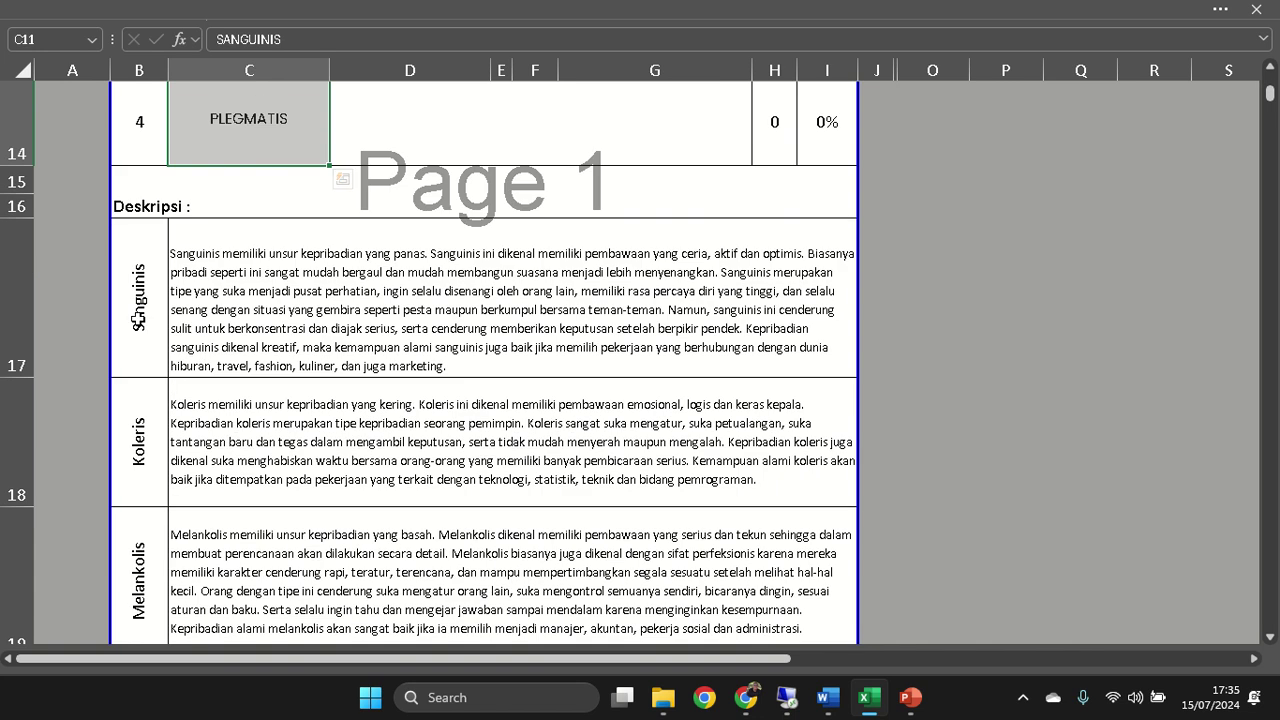
click(314, 309)
click(462, 470)
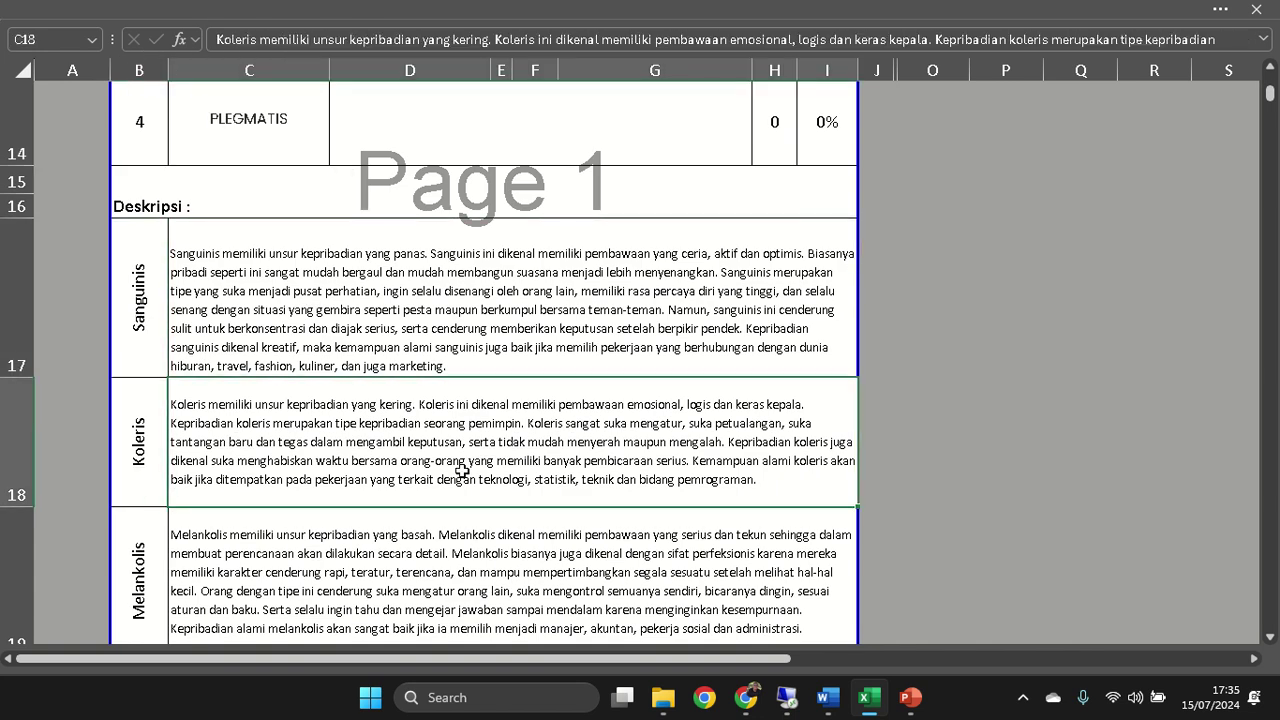
scroll(462, 470, down, 3)
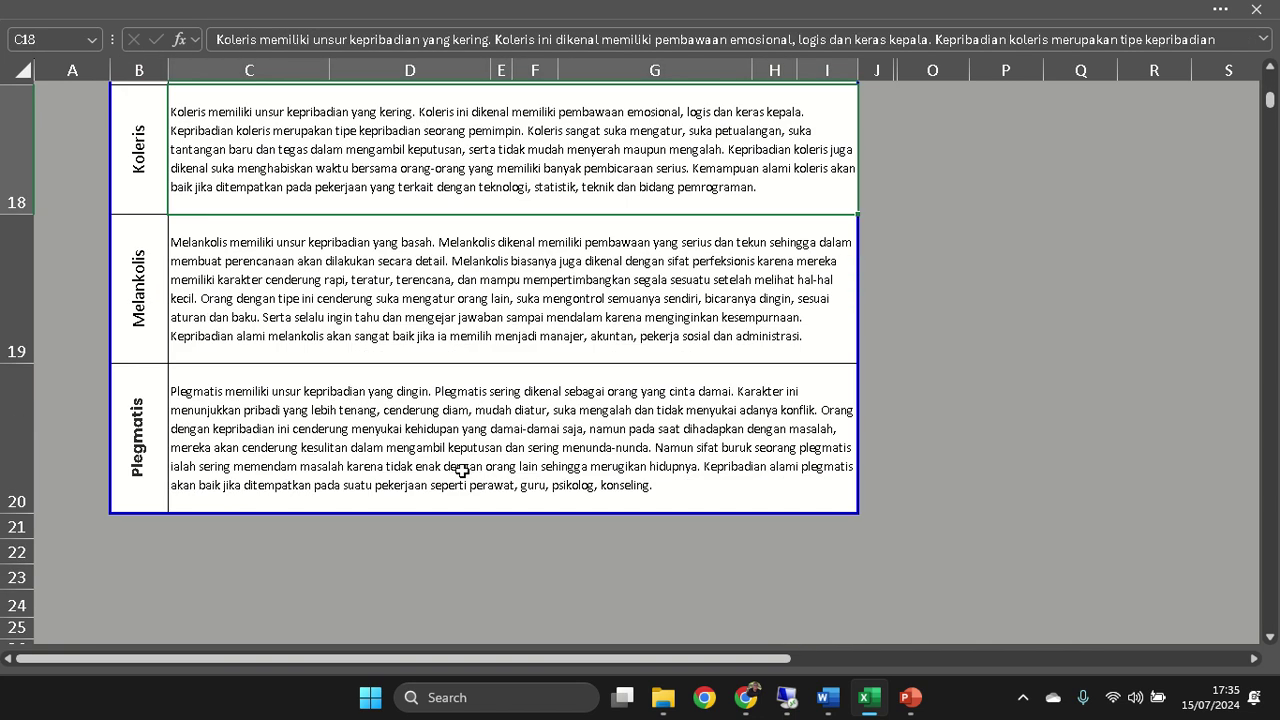
click(153, 456)
click(690, 452)
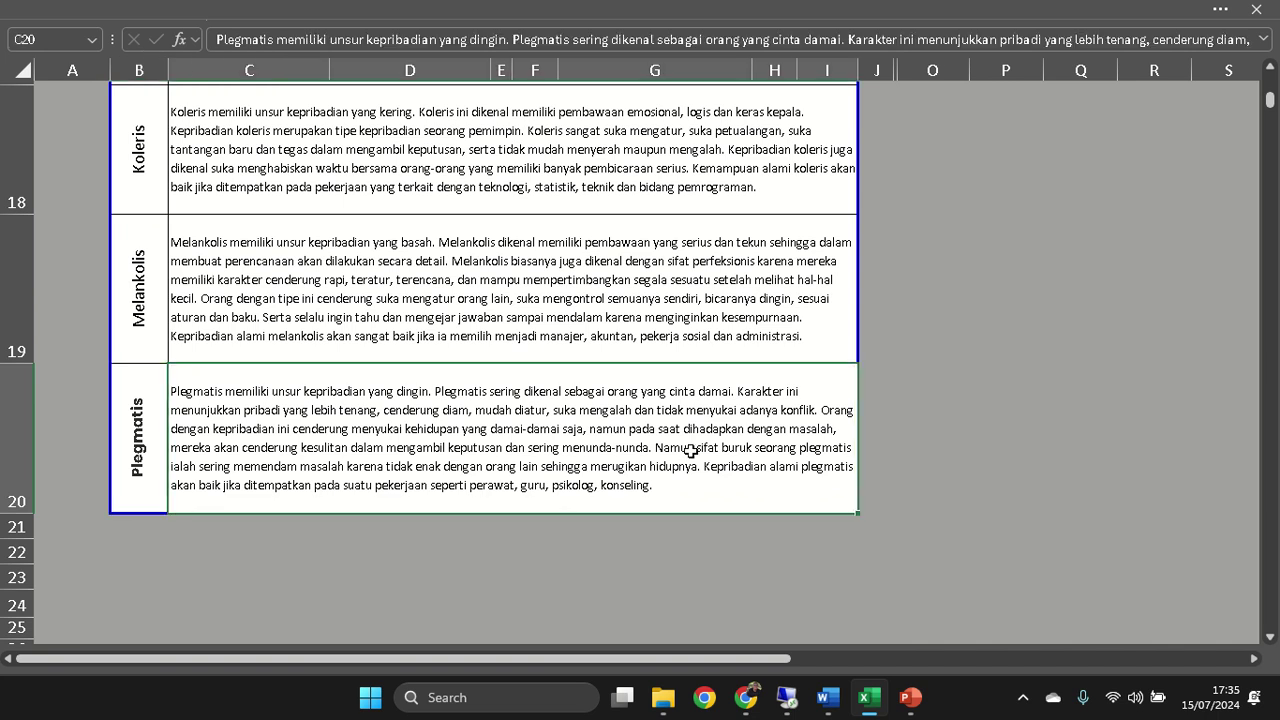
scroll(450, 428, up, 6)
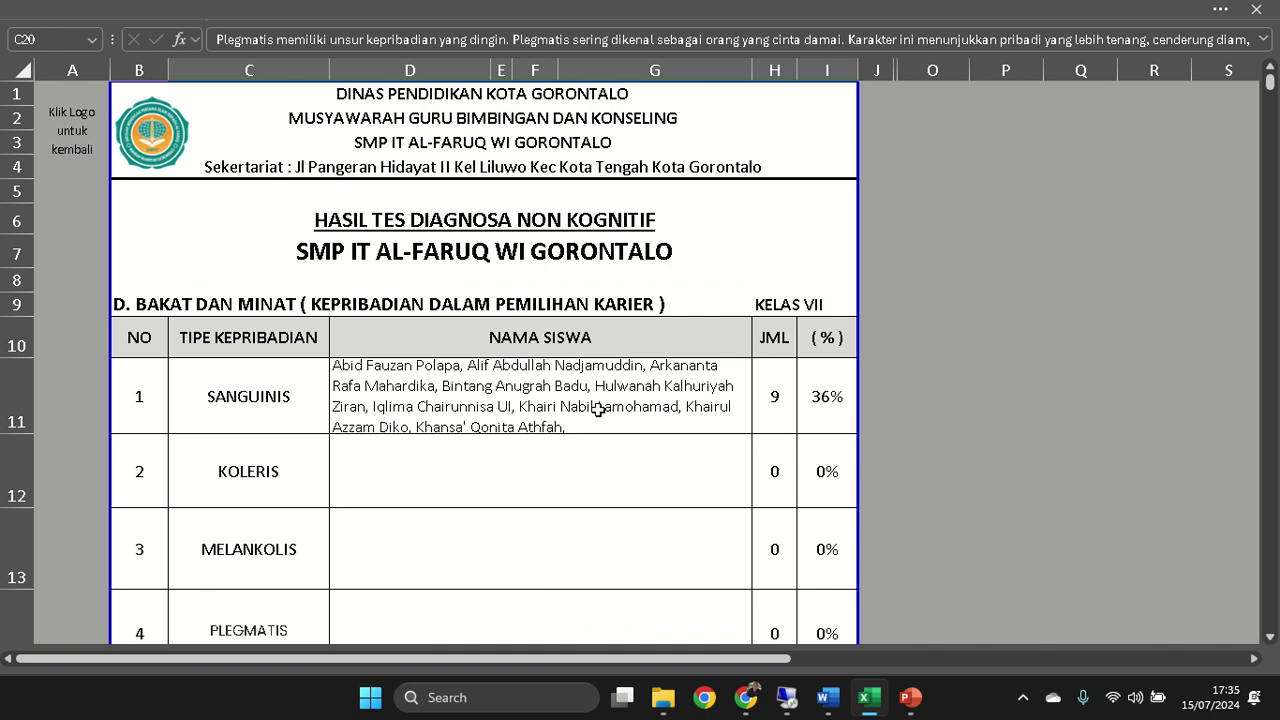
- Return to MENU UTAMA, open the INFO INDIVIDU report, and examine its GAYA BELAJAR and KEPRIBADIAN (MBTI) sections
click(152, 143)
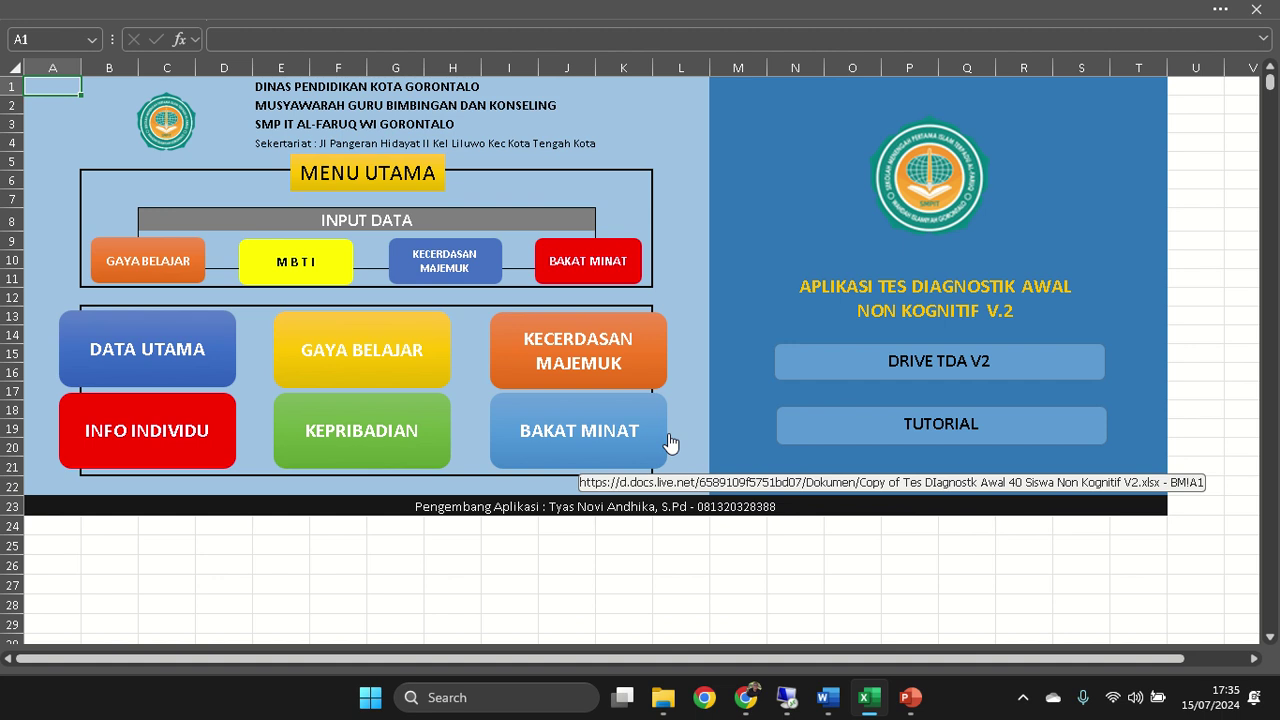
click(148, 431)
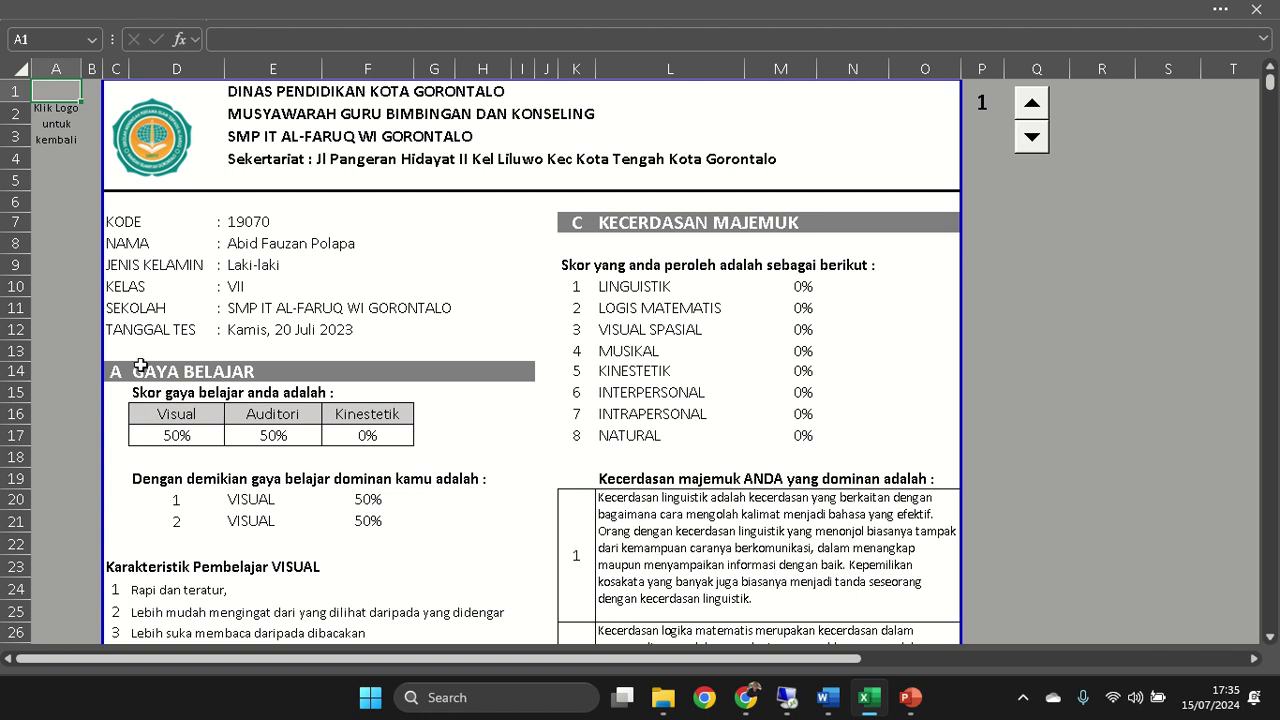
click(141, 366)
scroll(280, 531, down, 8)
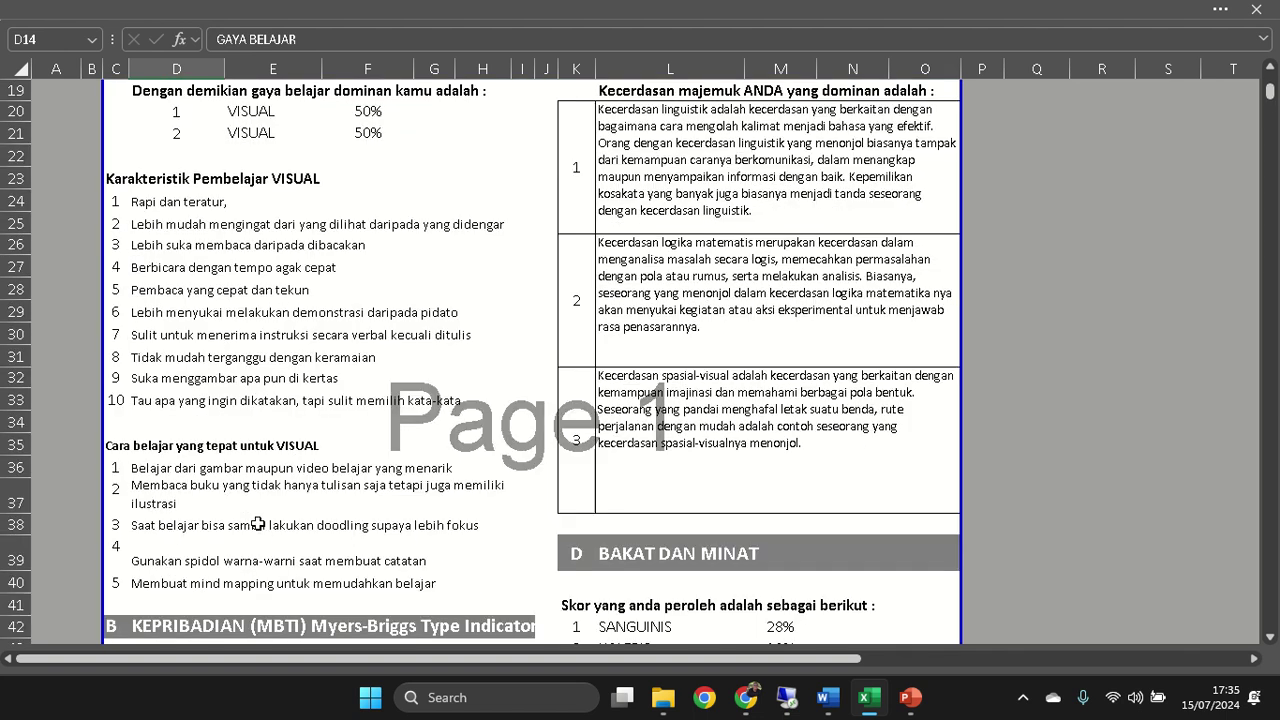
click(127, 503)
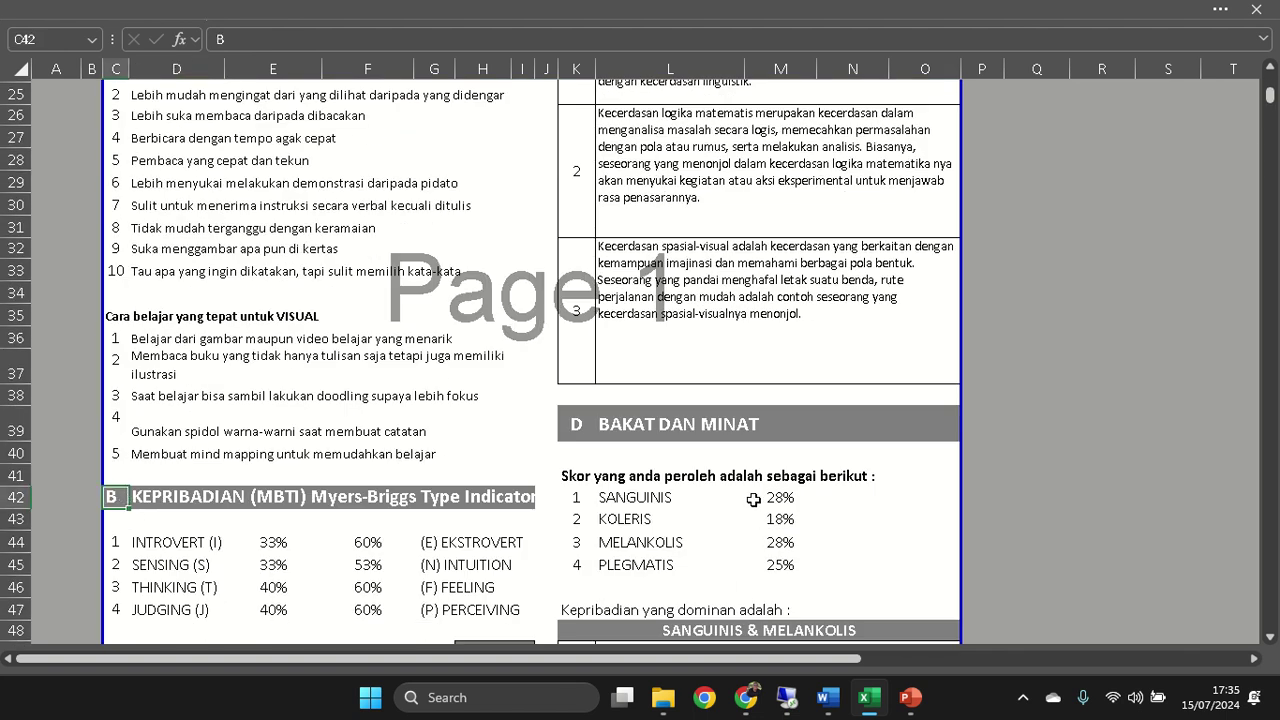
- Examine the KECERDASAN MAJEMUK and BAKAT DAN MINAT sections of the individual report
scroll(751, 491, up, 8)
click(586, 222)
scroll(655, 463, down, 10)
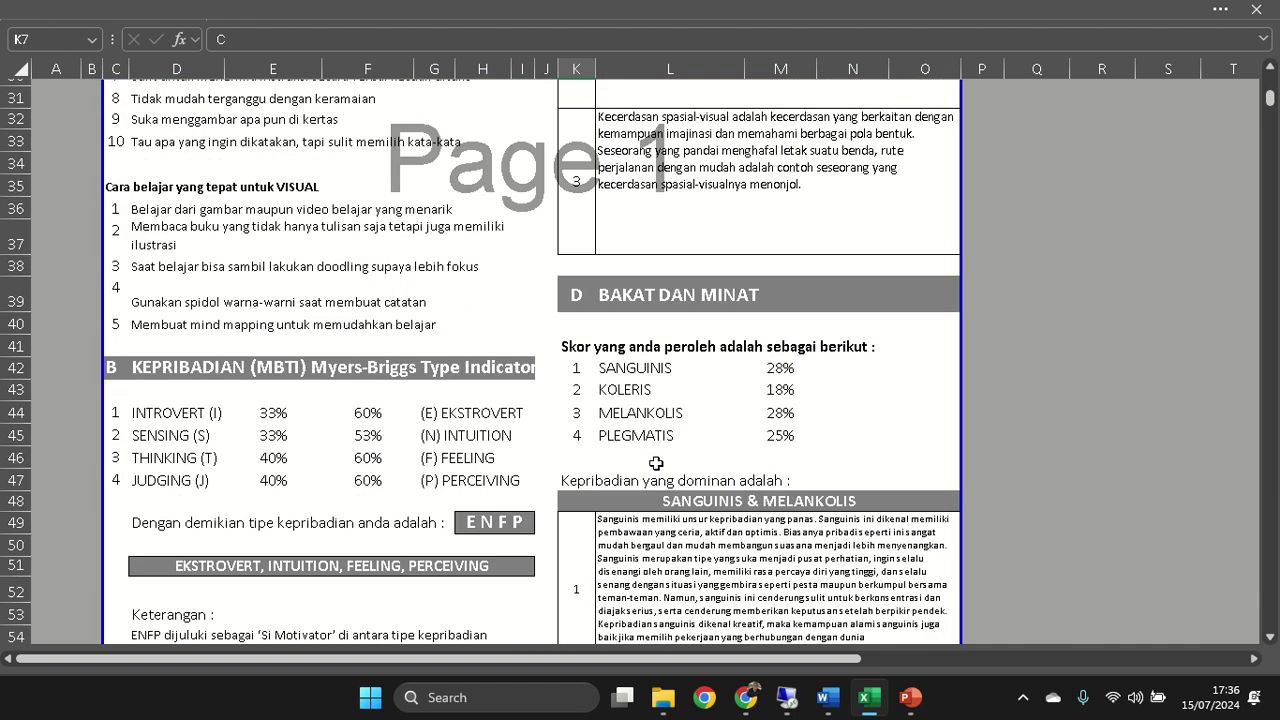
click(586, 292)
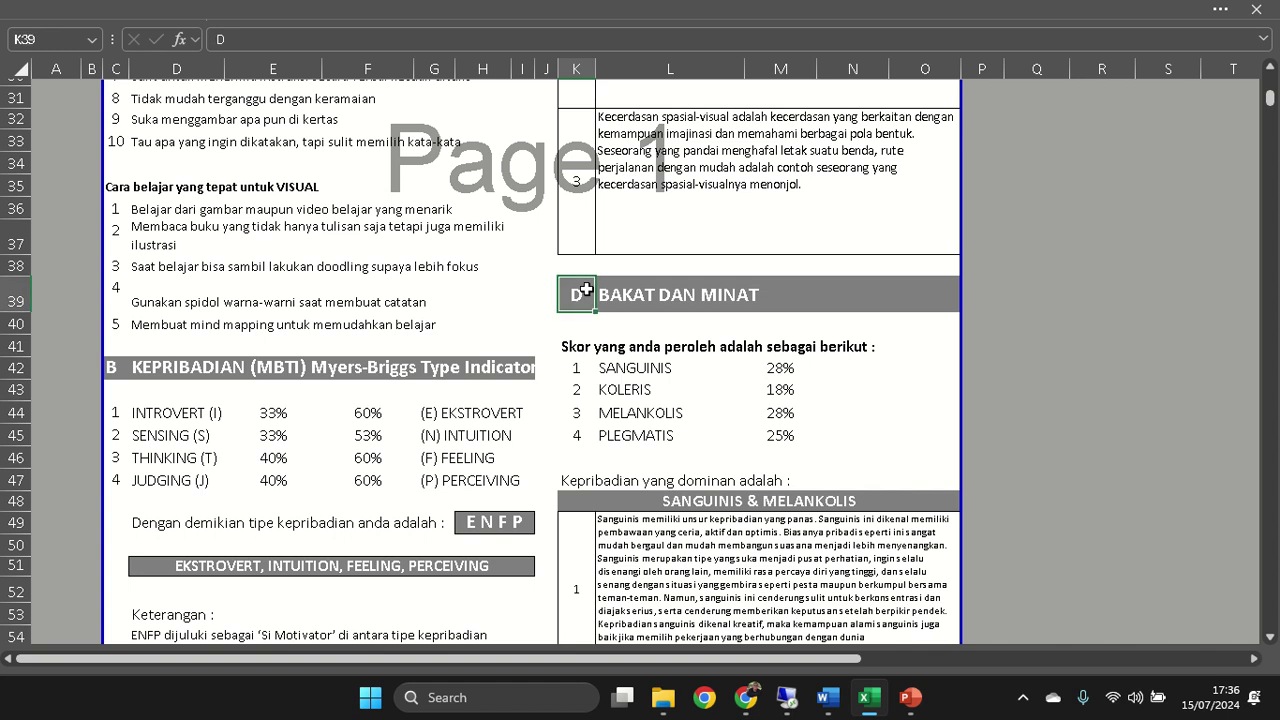
scroll(703, 413, down, 5)
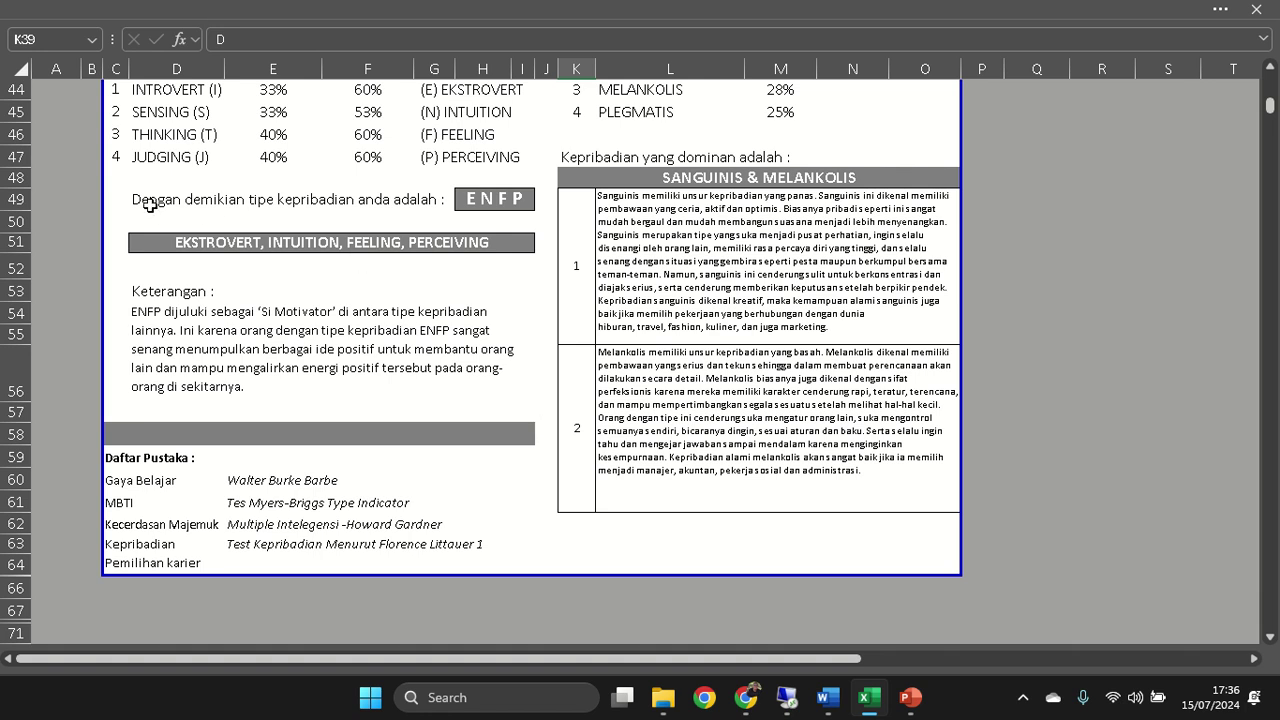
- Inspect the individual report's MBTI conclusion line, the spelled-out personality type and the Keterangan description
drag(150, 207, 498, 214)
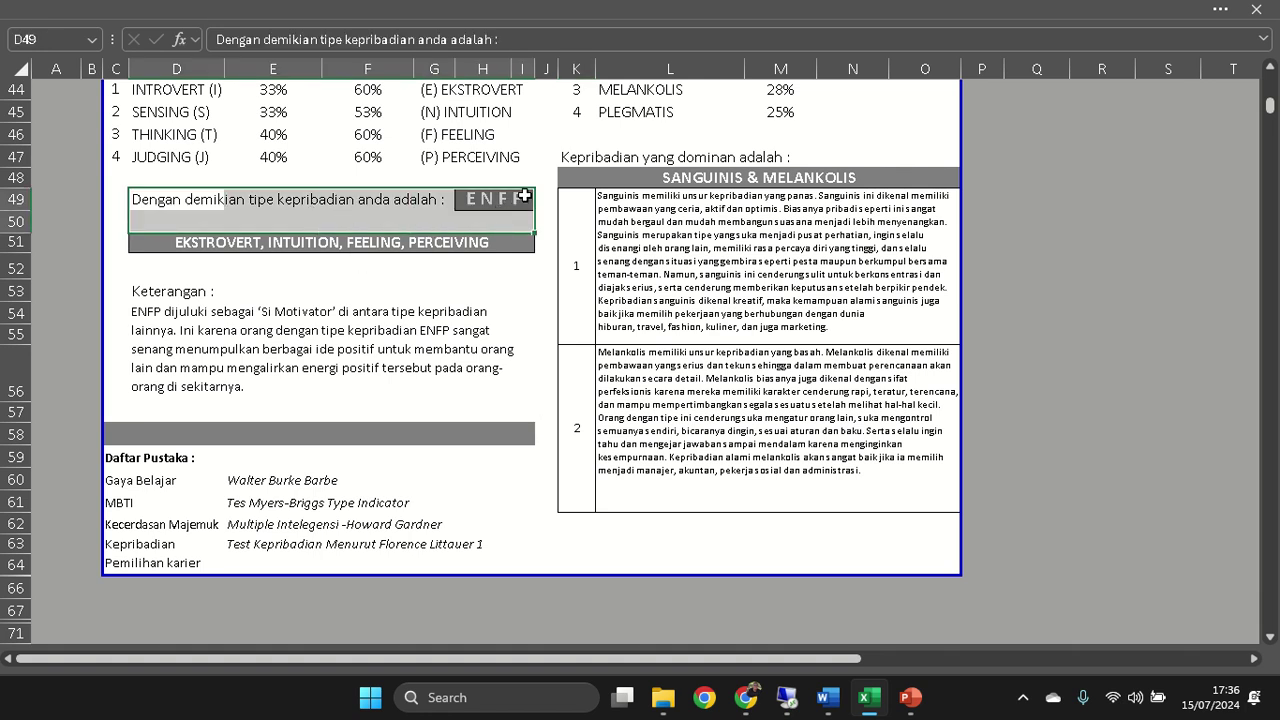
click(172, 244)
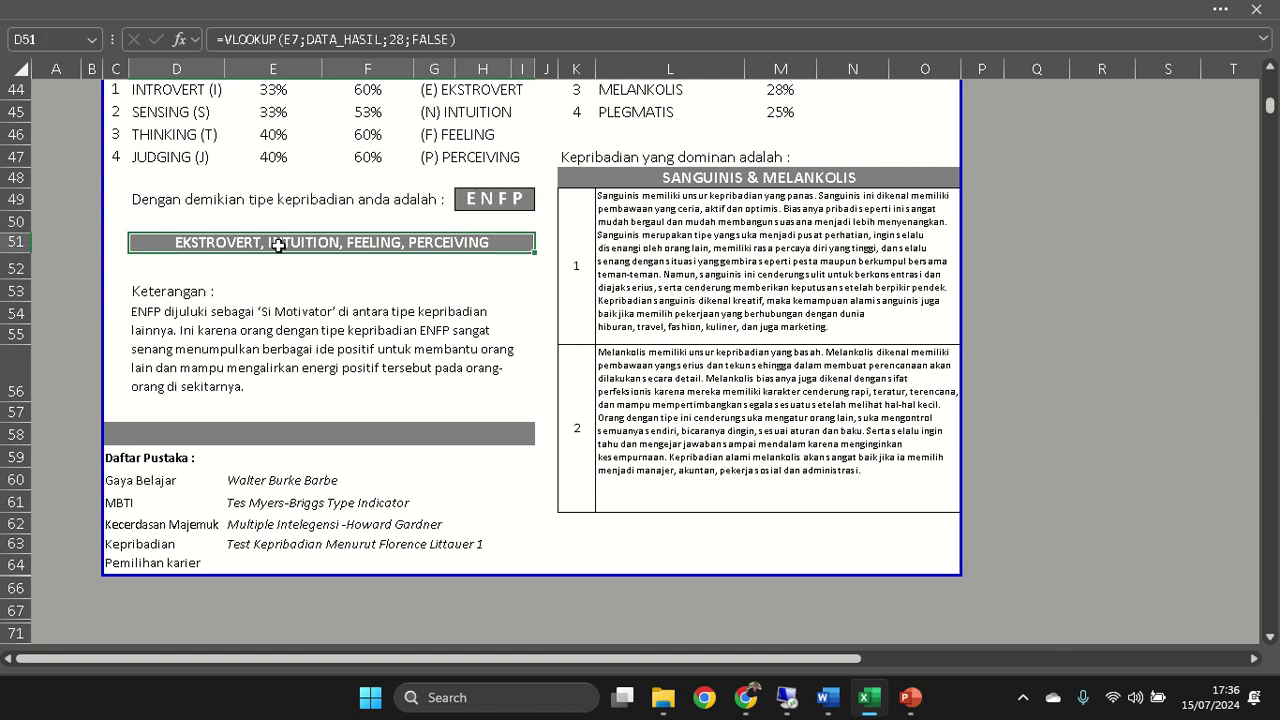
click(161, 323)
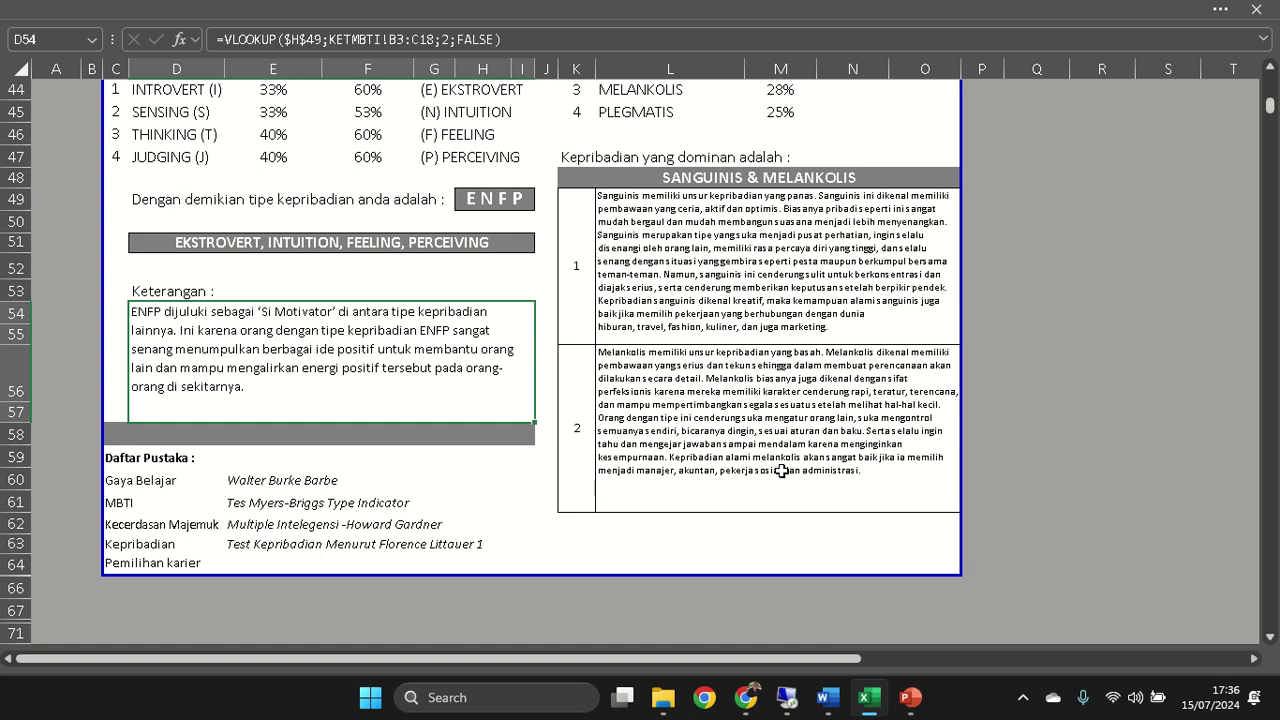
- Go back to the student identity block and inspect the KODE and NAMA fields
scroll(782, 470, up, 4)
scroll(782, 470, up, 11)
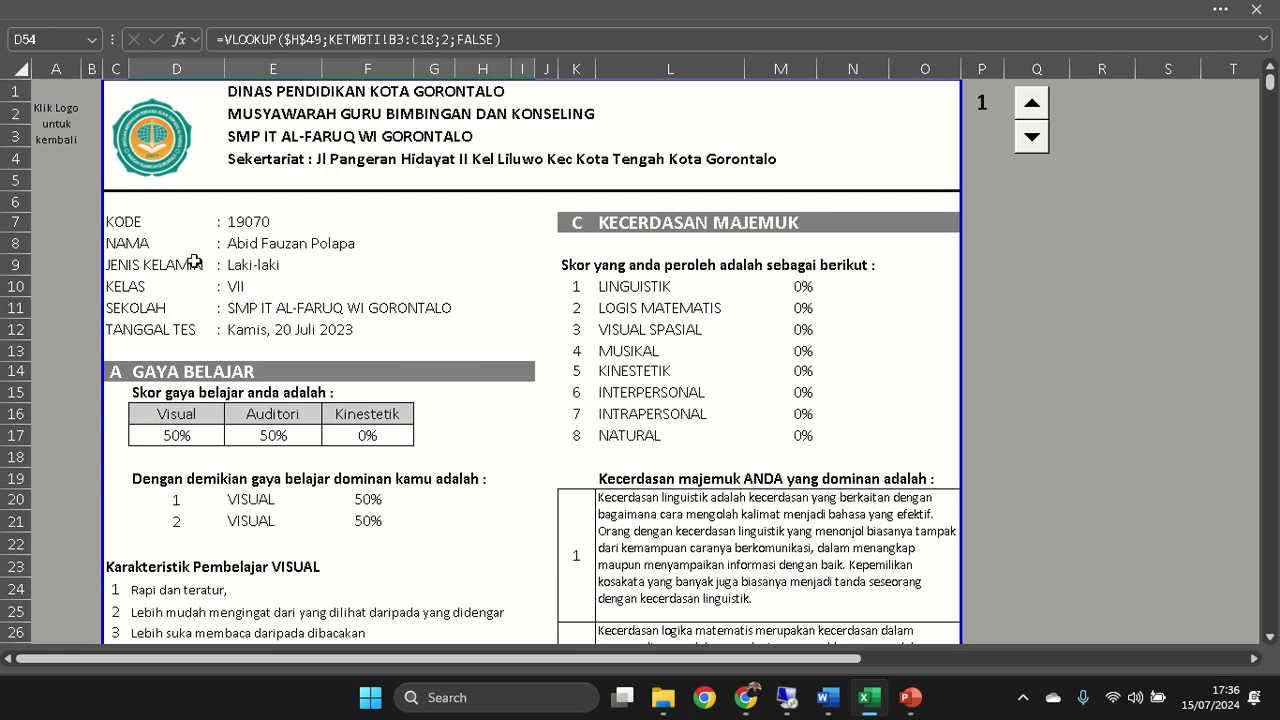
click(241, 227)
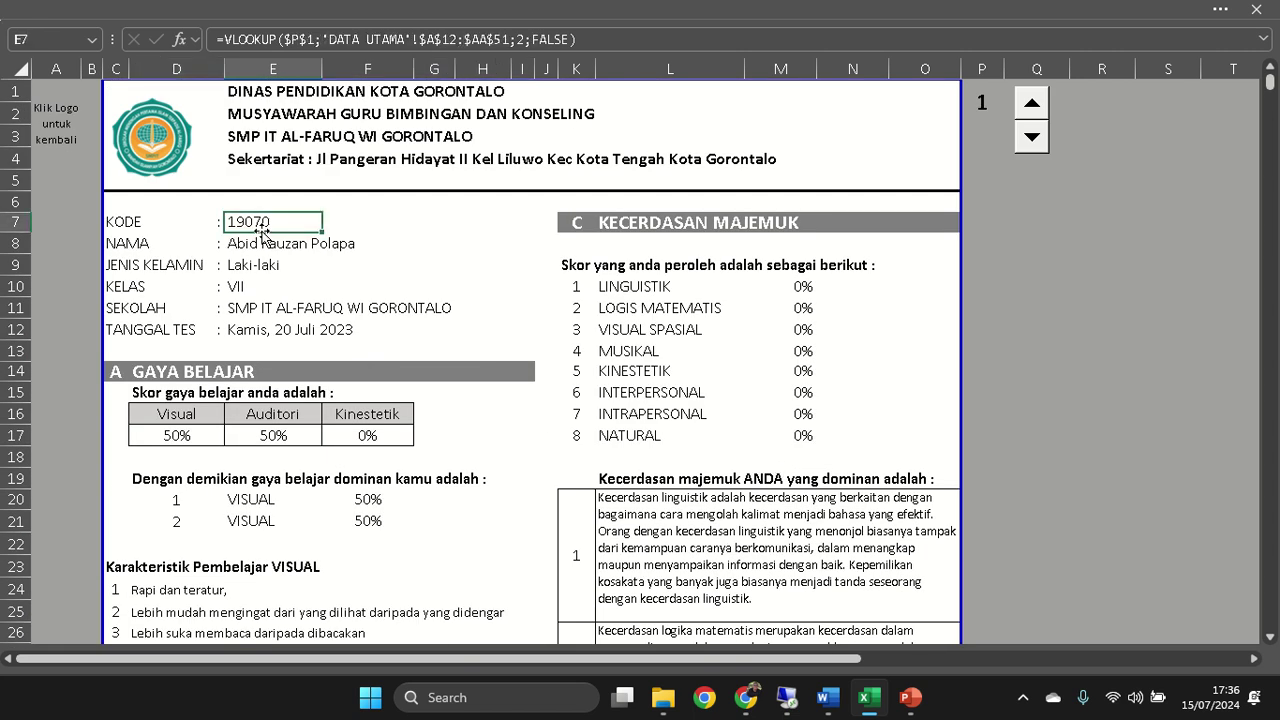
click(254, 246)
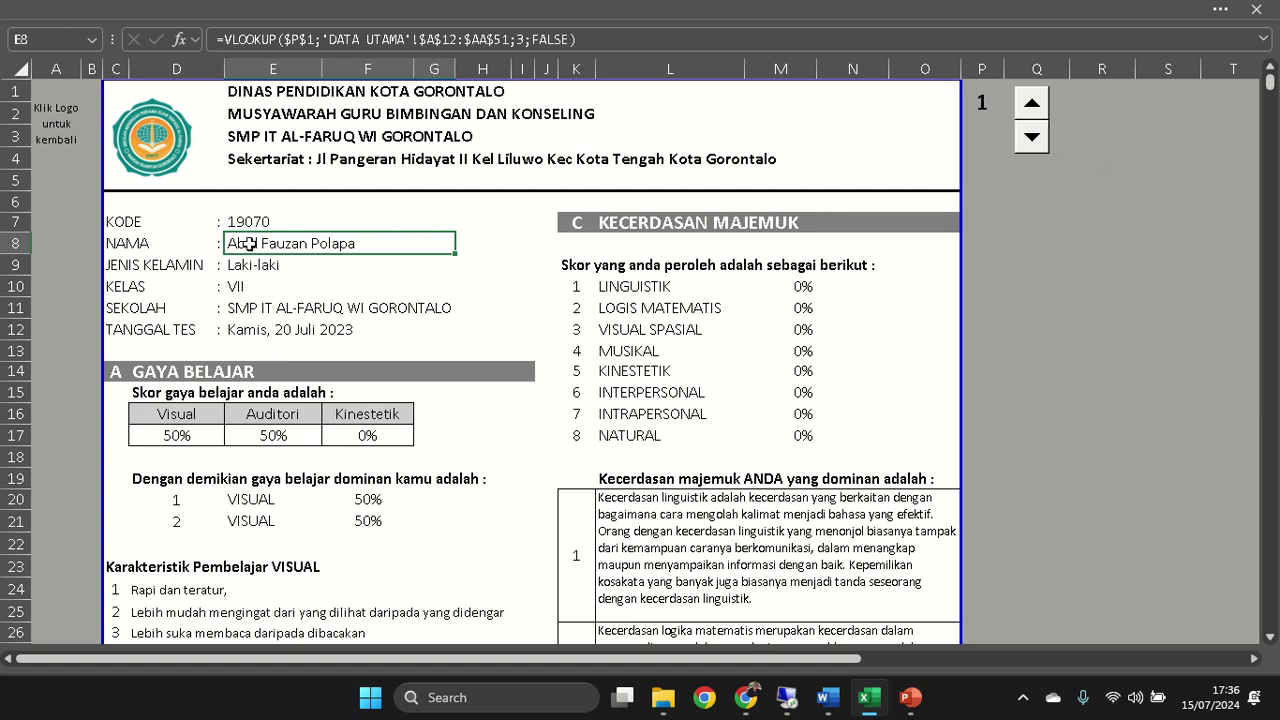
click(250, 222)
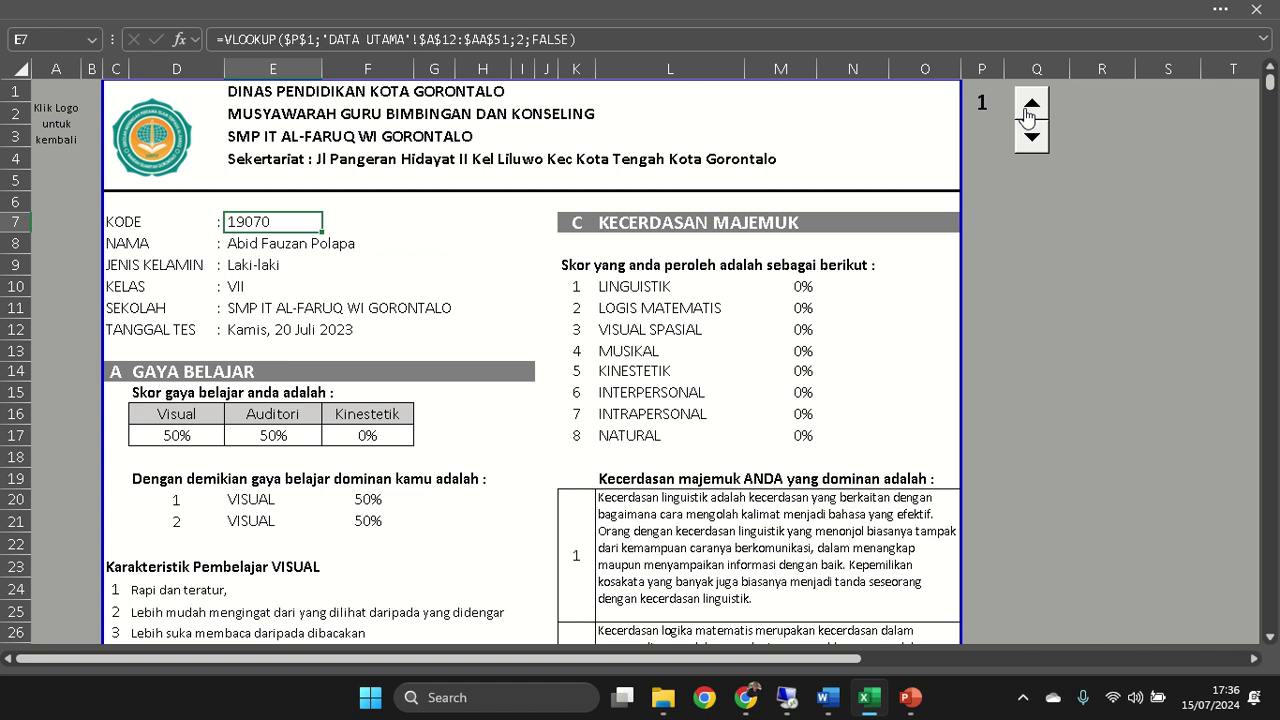
- Switch the individual report to student record 2 and highlight the identity details from KODE to KELAS
click(1029, 108)
click(1036, 142)
click(981, 98)
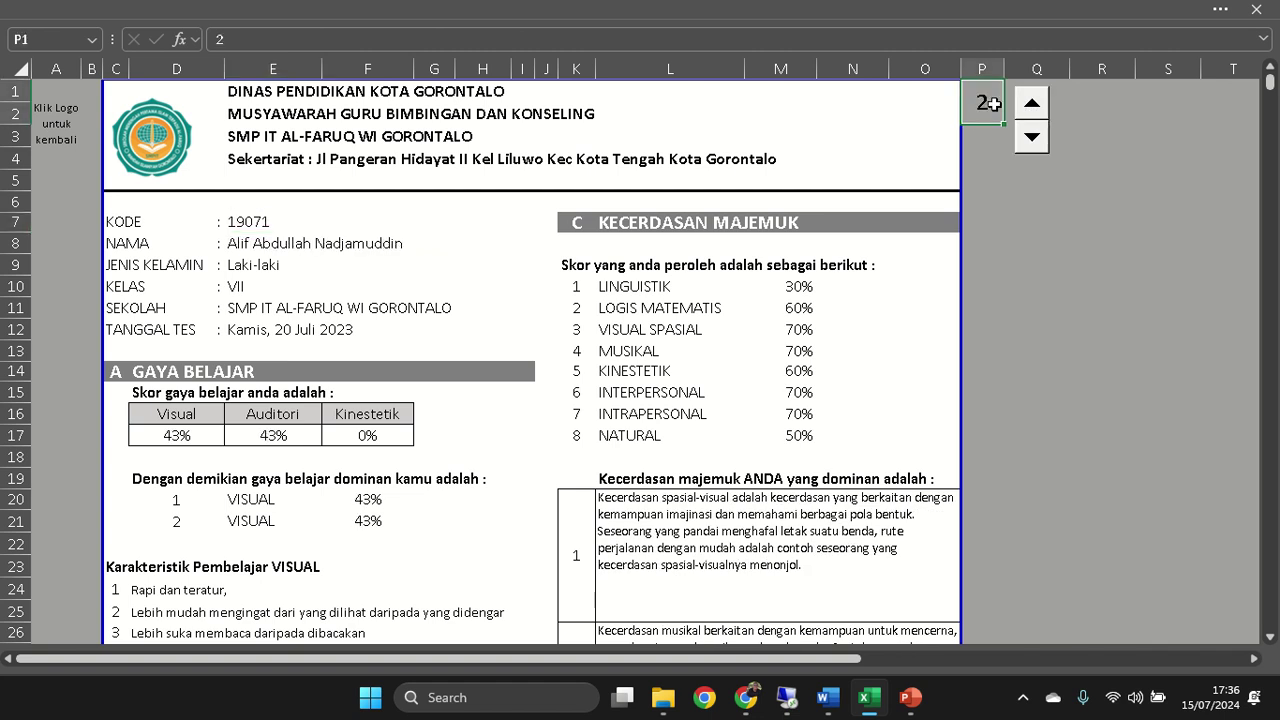
click(1031, 104)
click(1033, 139)
click(243, 226)
drag(243, 226, 244, 287)
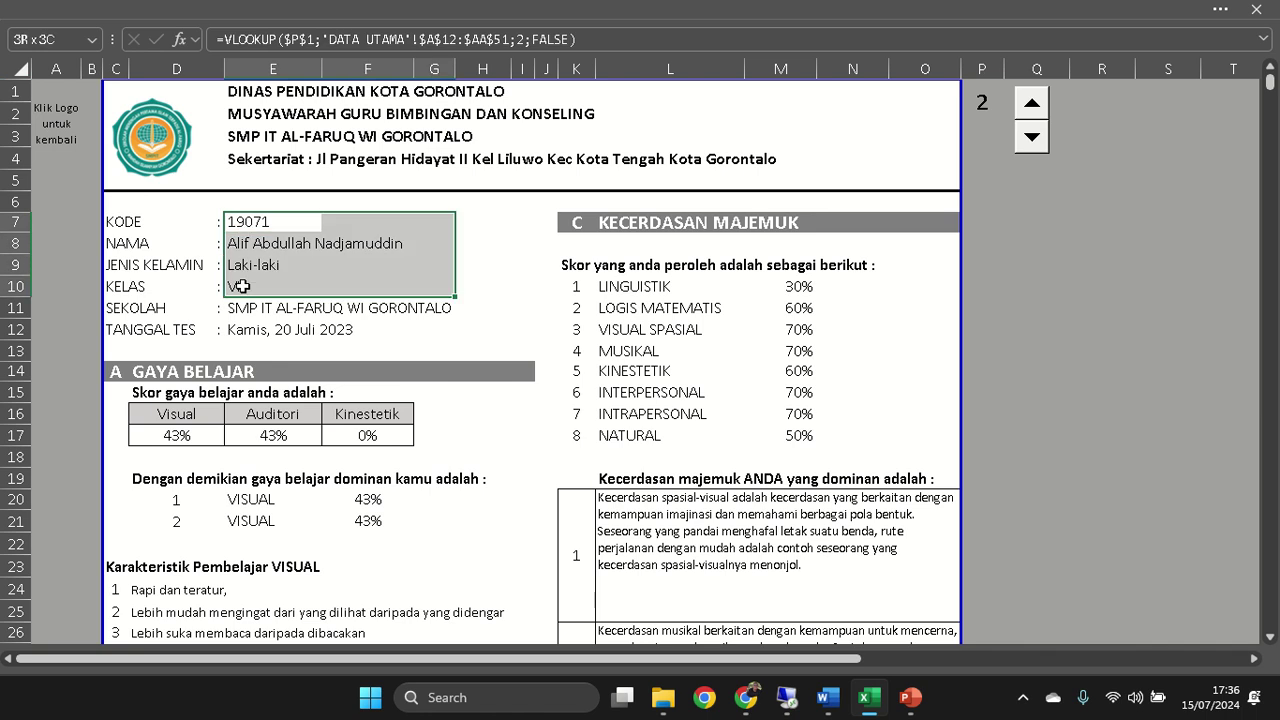
- Advance the individual report one student at a time to record 5
click(1027, 110)
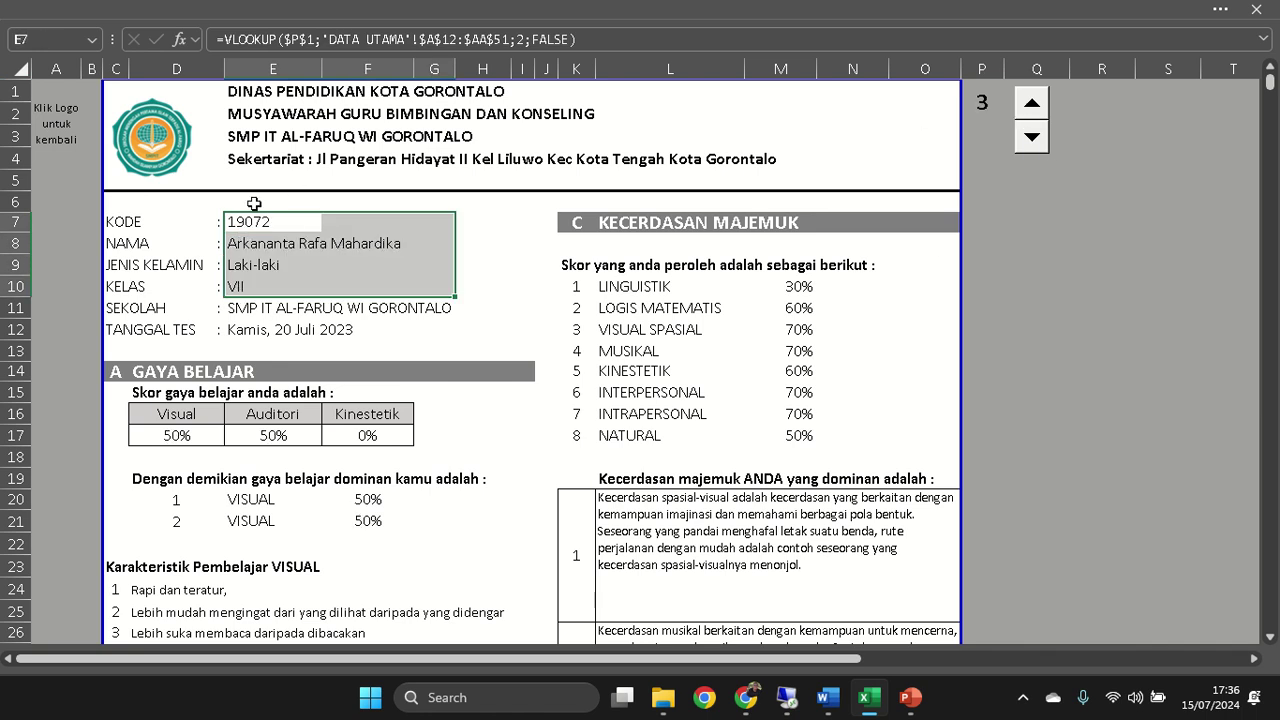
click(1033, 116)
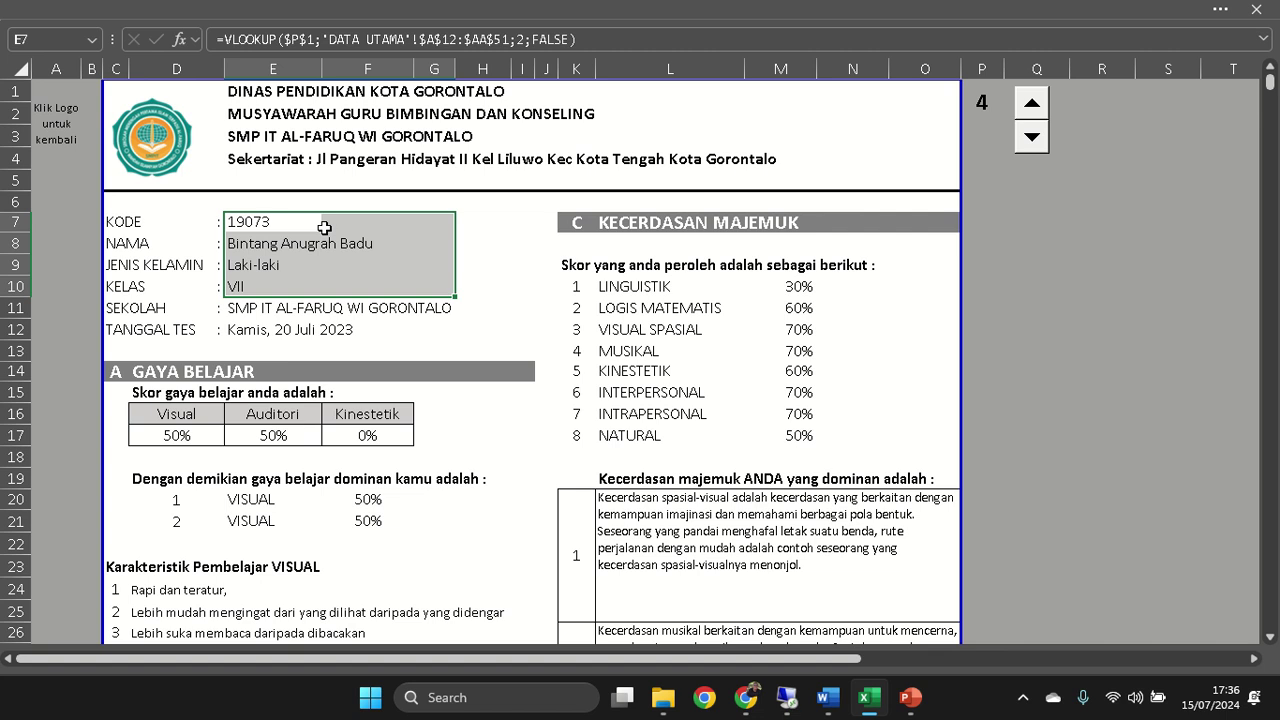
click(1020, 116)
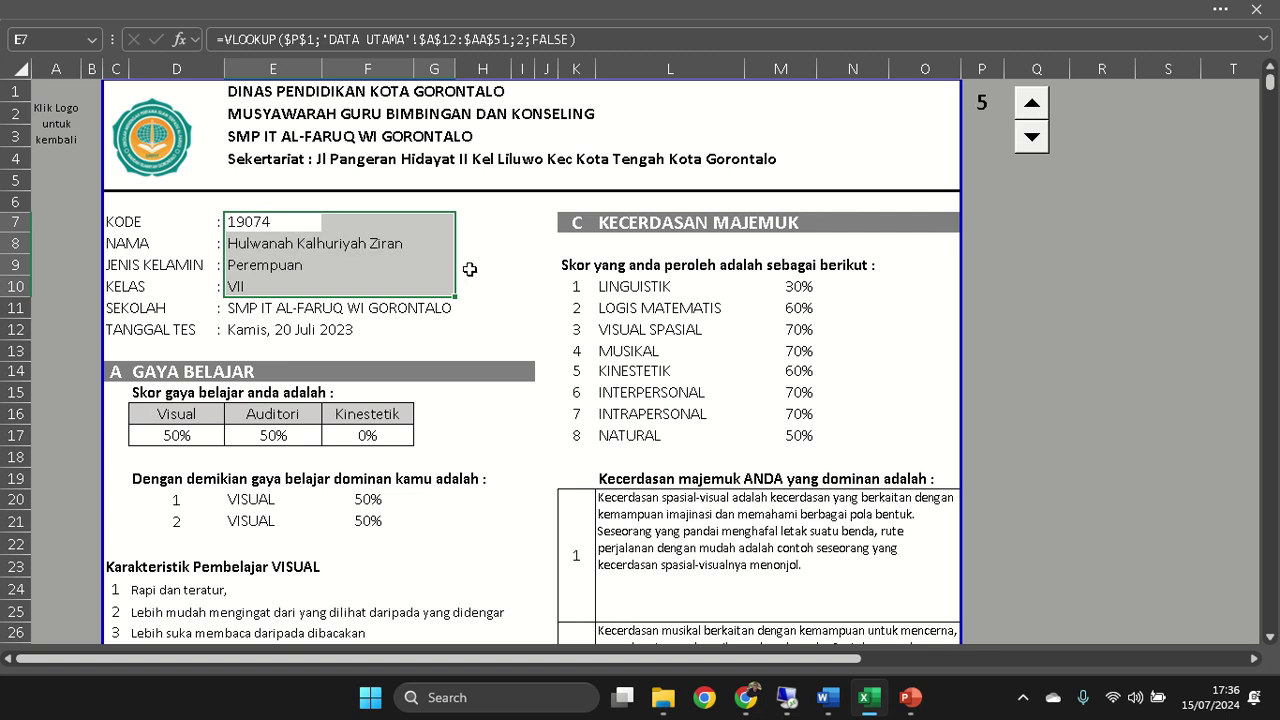
- Review record 5's results and highlight the Visual, Auditori and Kinestetik learning-style scores
scroll(466, 430, down, 6)
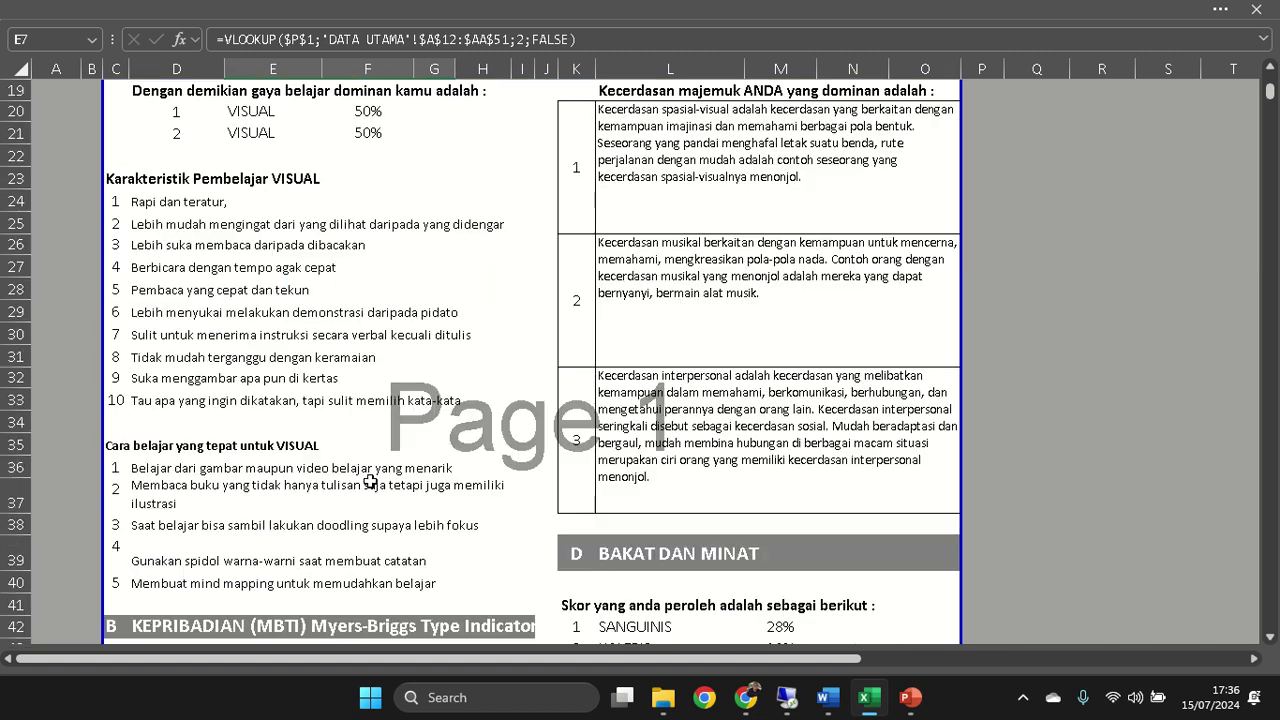
scroll(366, 482, up, 4)
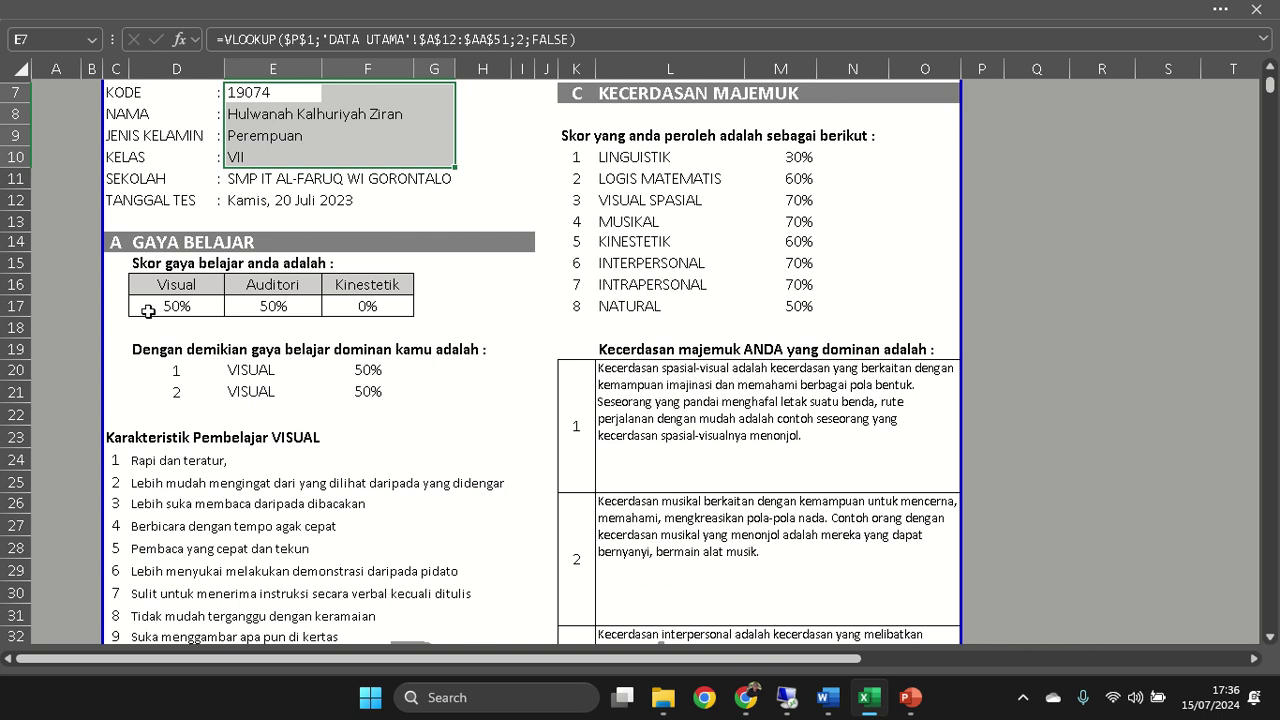
click(160, 270)
drag(168, 307, 360, 307)
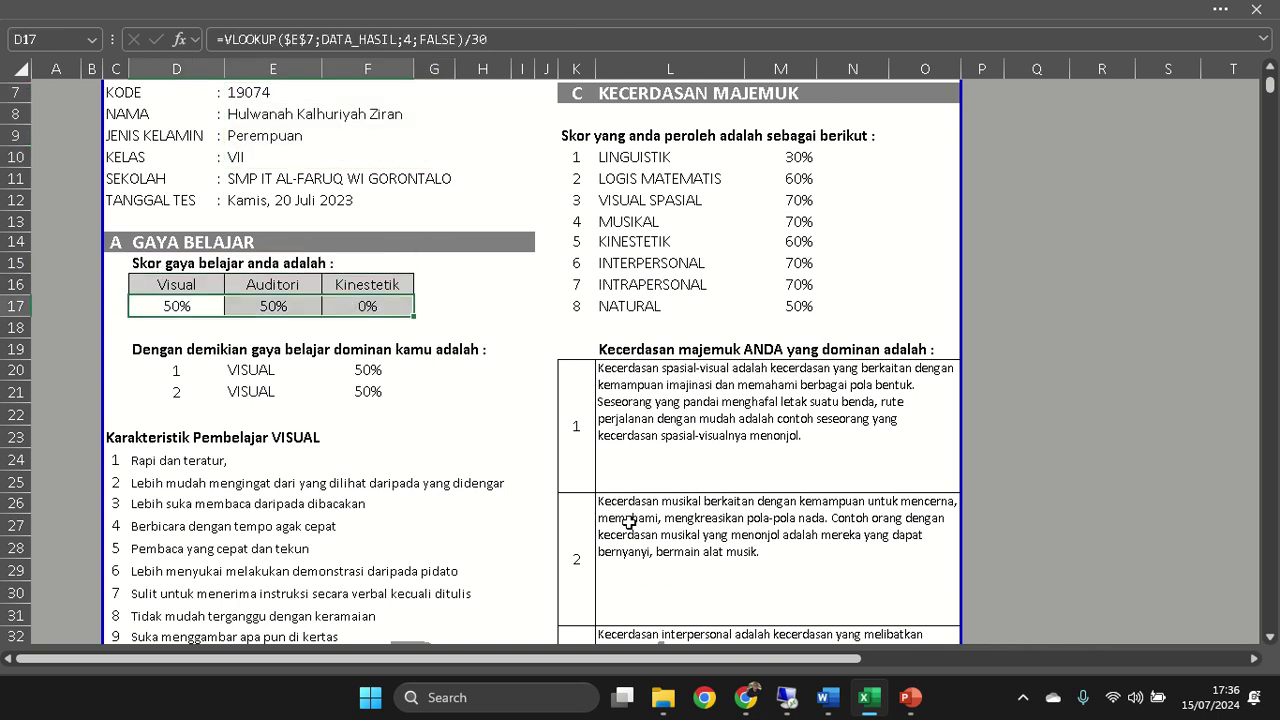
scroll(620, 523, up, 2)
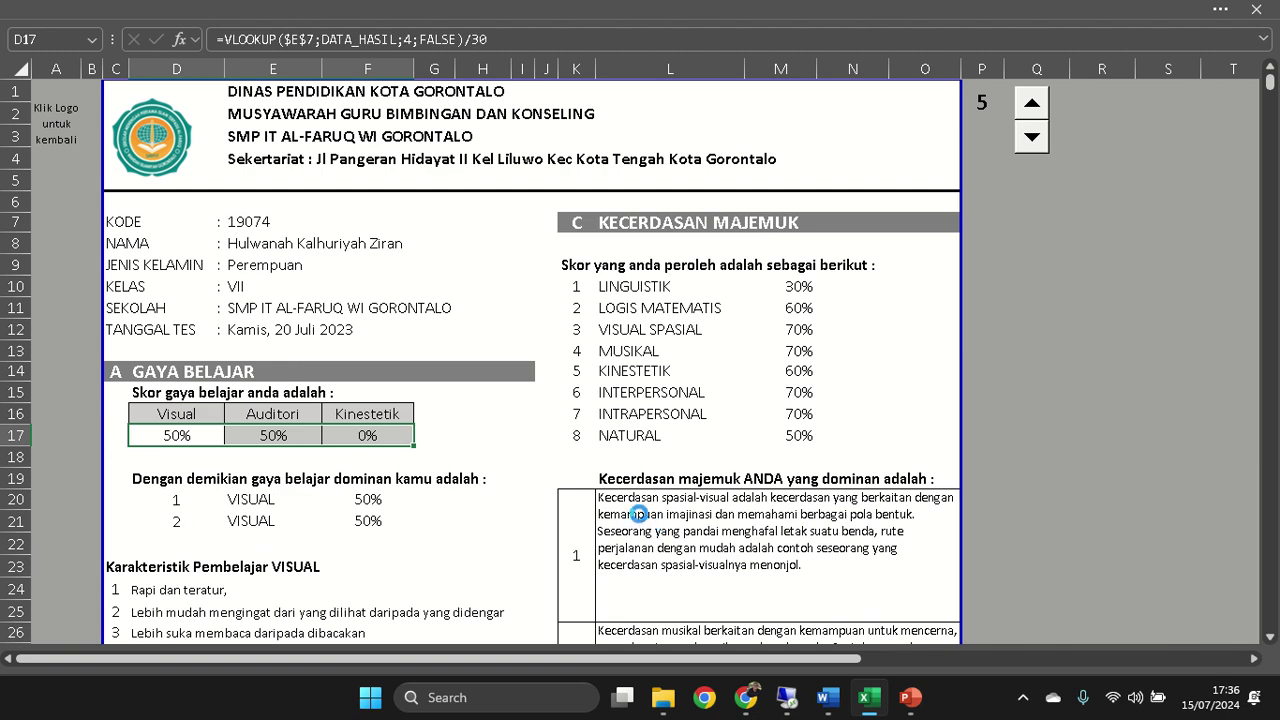
- Open the print preview of the individual report and review the page down to the Daftar Pustaka
key(ctrl+p)
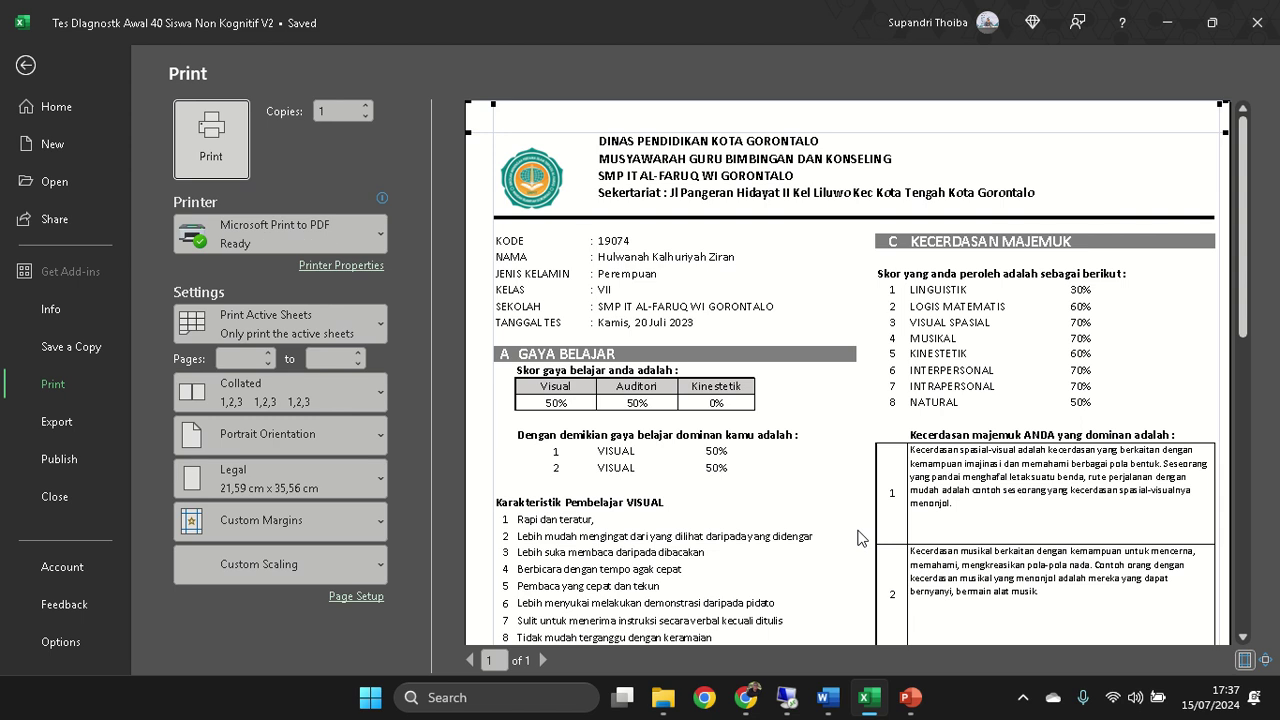
scroll(884, 505, down, 1)
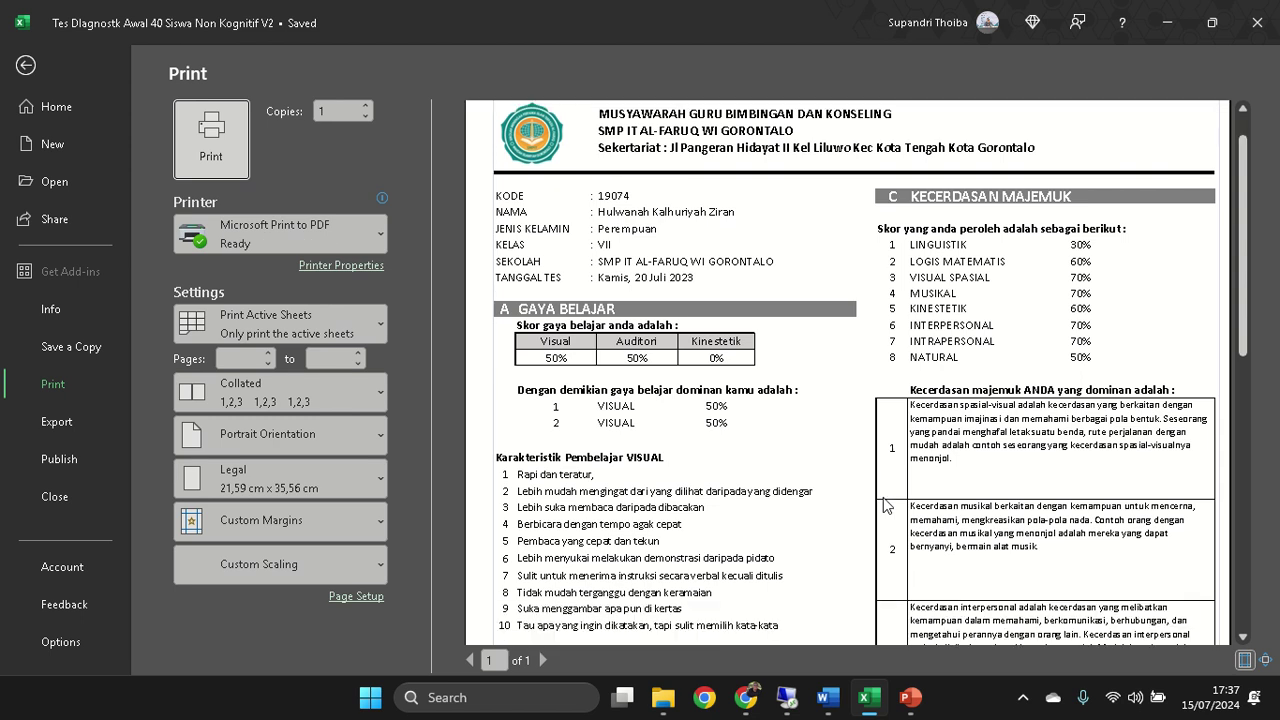
scroll(884, 505, down, 6)
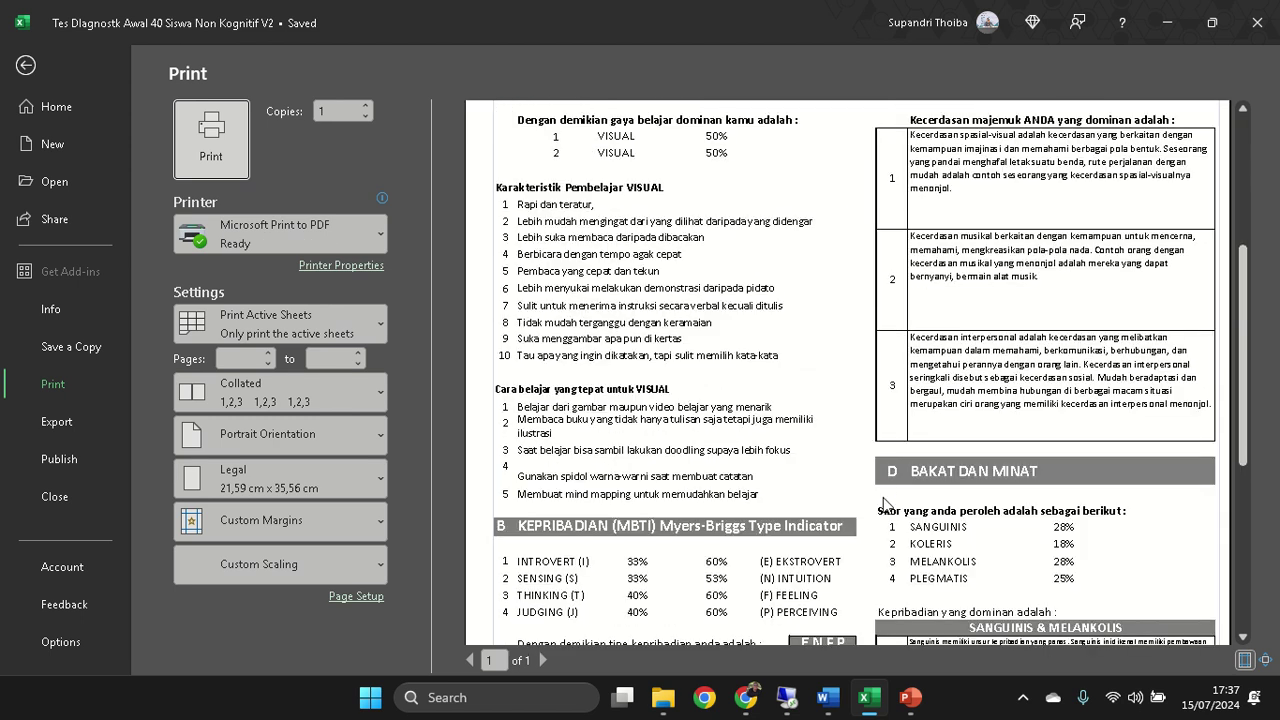
scroll(884, 505, down, 1)
scroll(884, 505, down, 7)
mouse_move(660, 10)
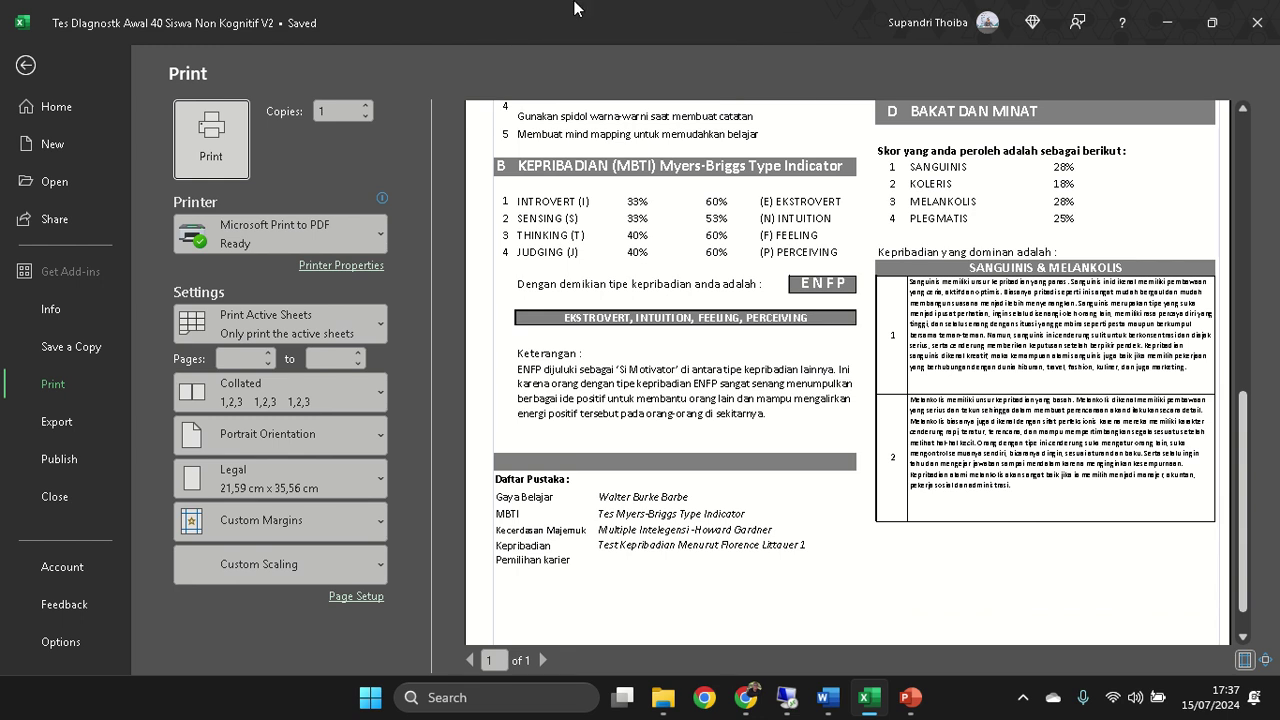
mouse_move(577, 9)
- Switch to the Google Chrome window showing the TDA MBTI form
click(747, 706)
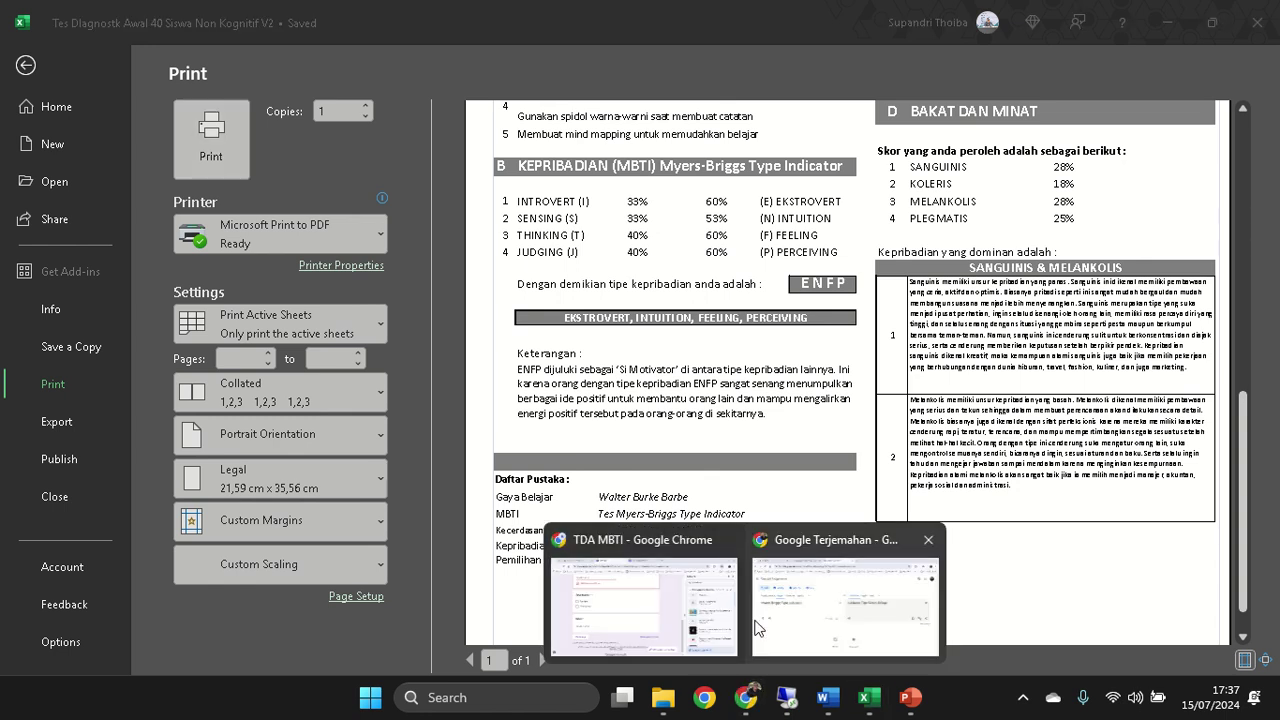
click(694, 628)
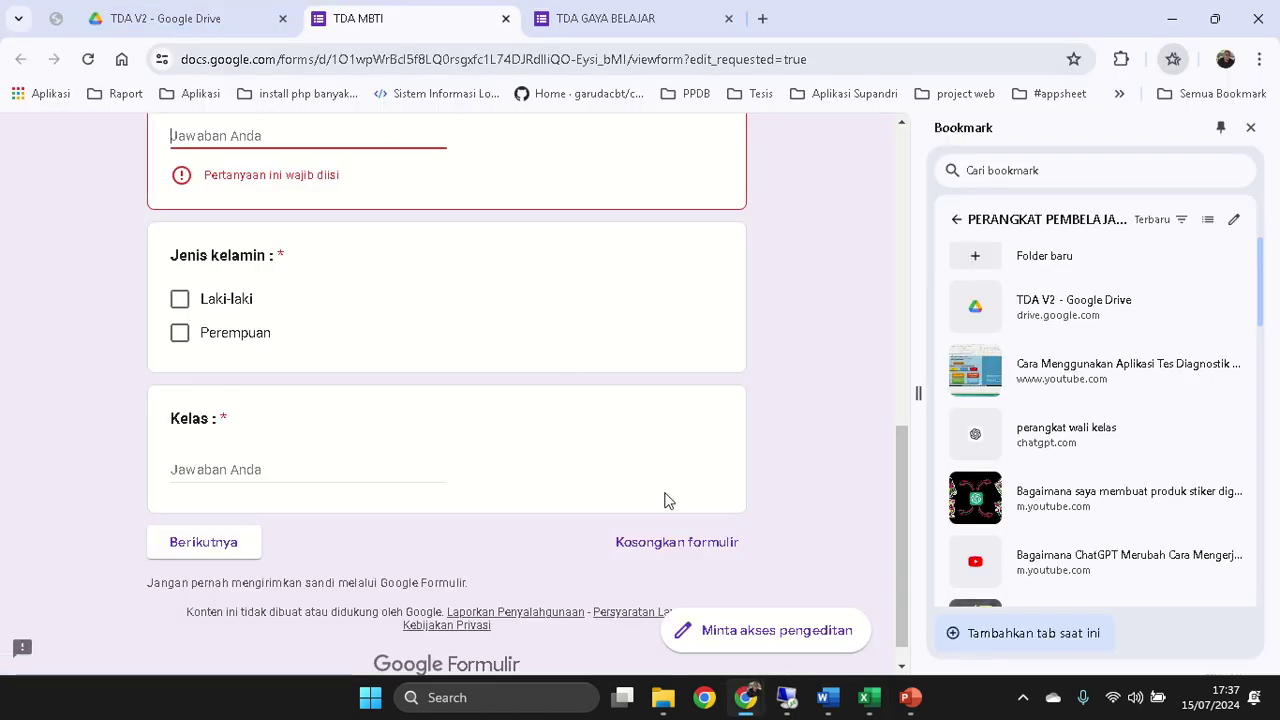
- Open the bookmarked YouTube video "Cara Menggunakan Aplikasi Tes Diagnostik Awal Non Kognitif V.2" and pause its playback
scroll(668, 500, down, 1)
scroll(1043, 460, down, 3)
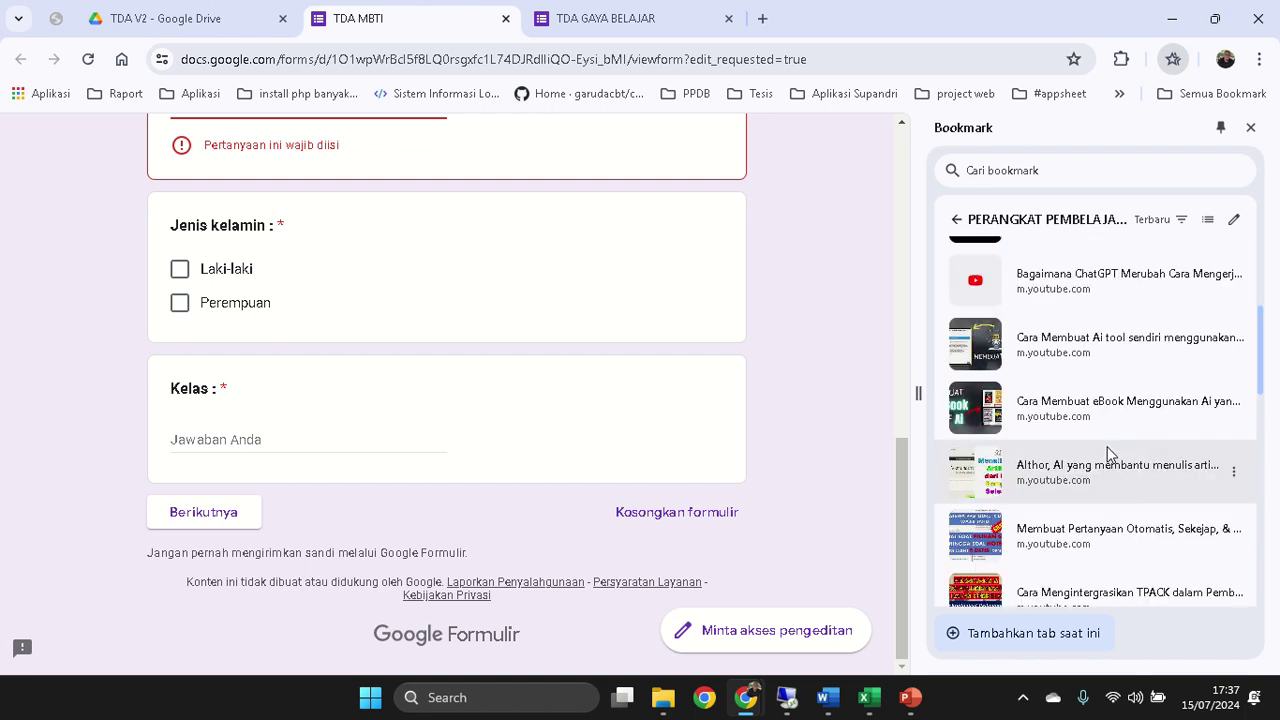
scroll(1108, 455, up, 2)
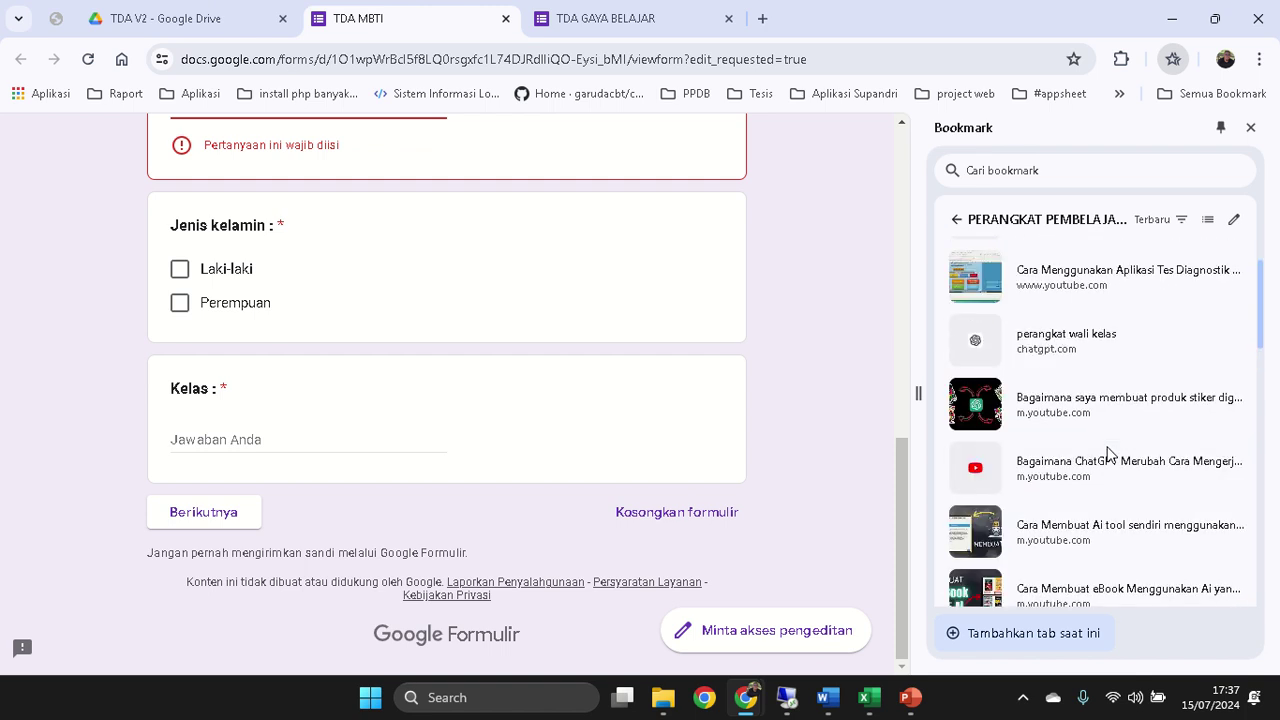
click(1100, 285)
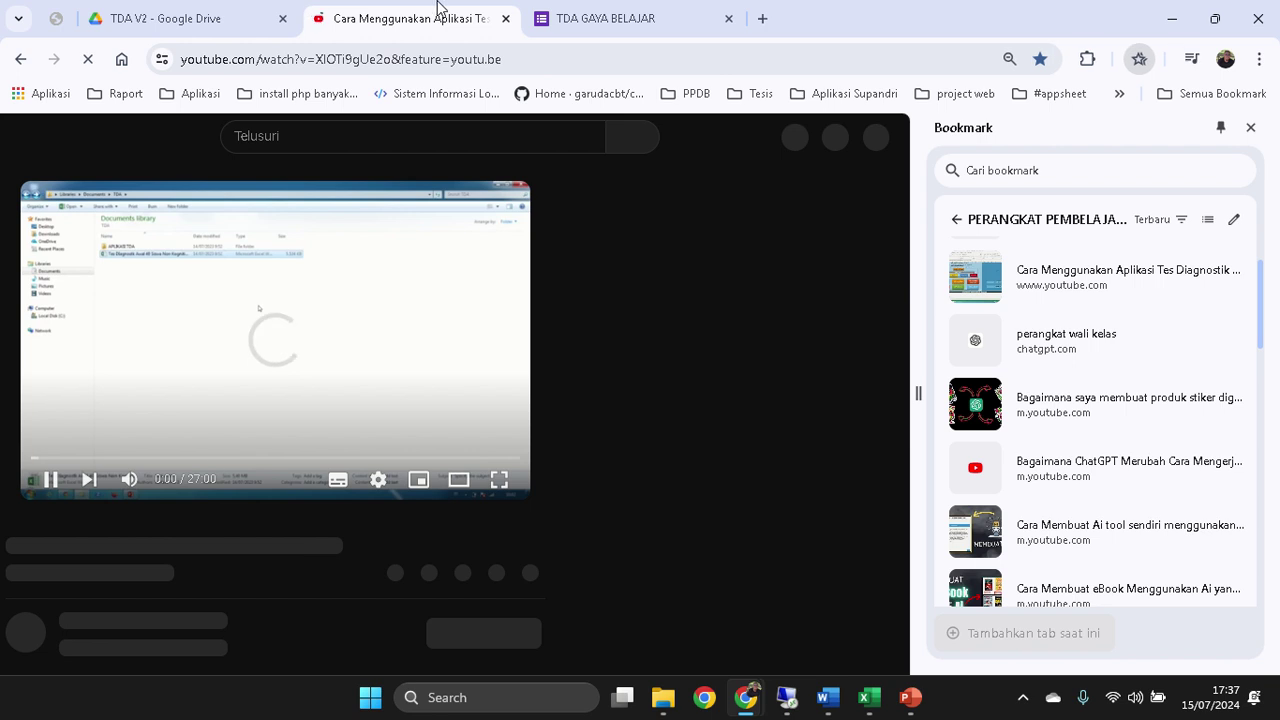
mouse_move(493, 48)
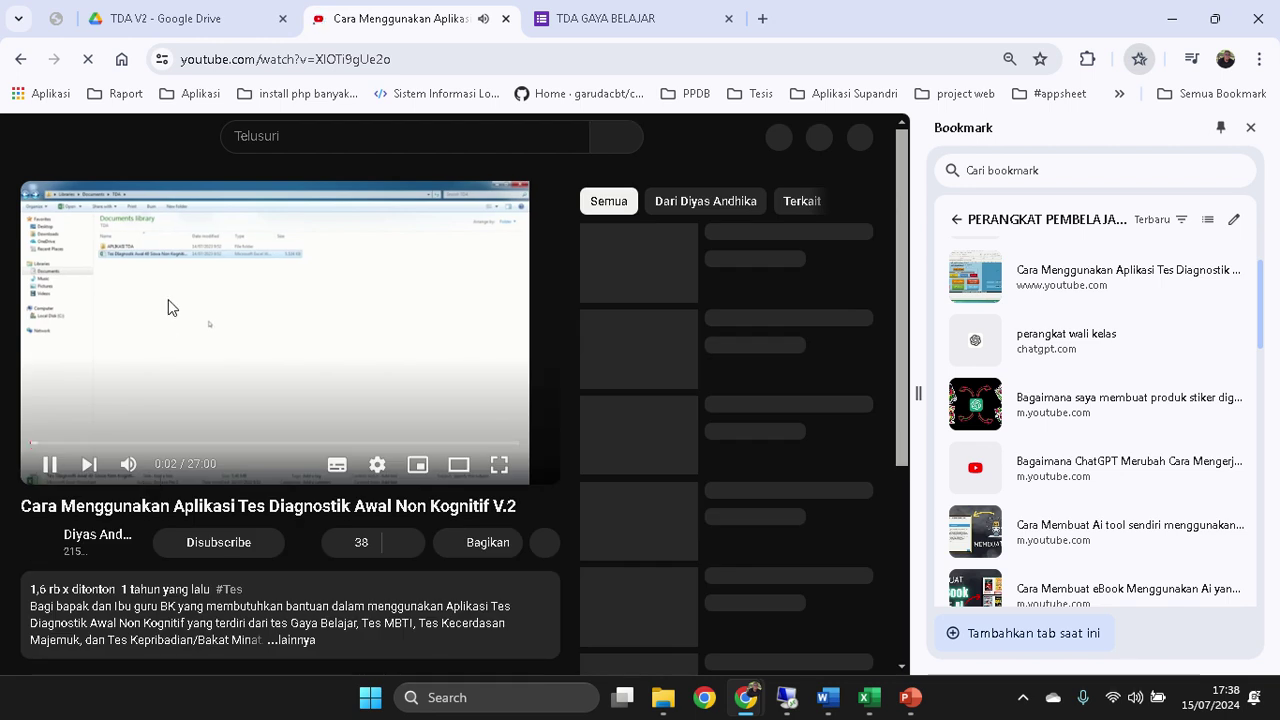
click(168, 299)
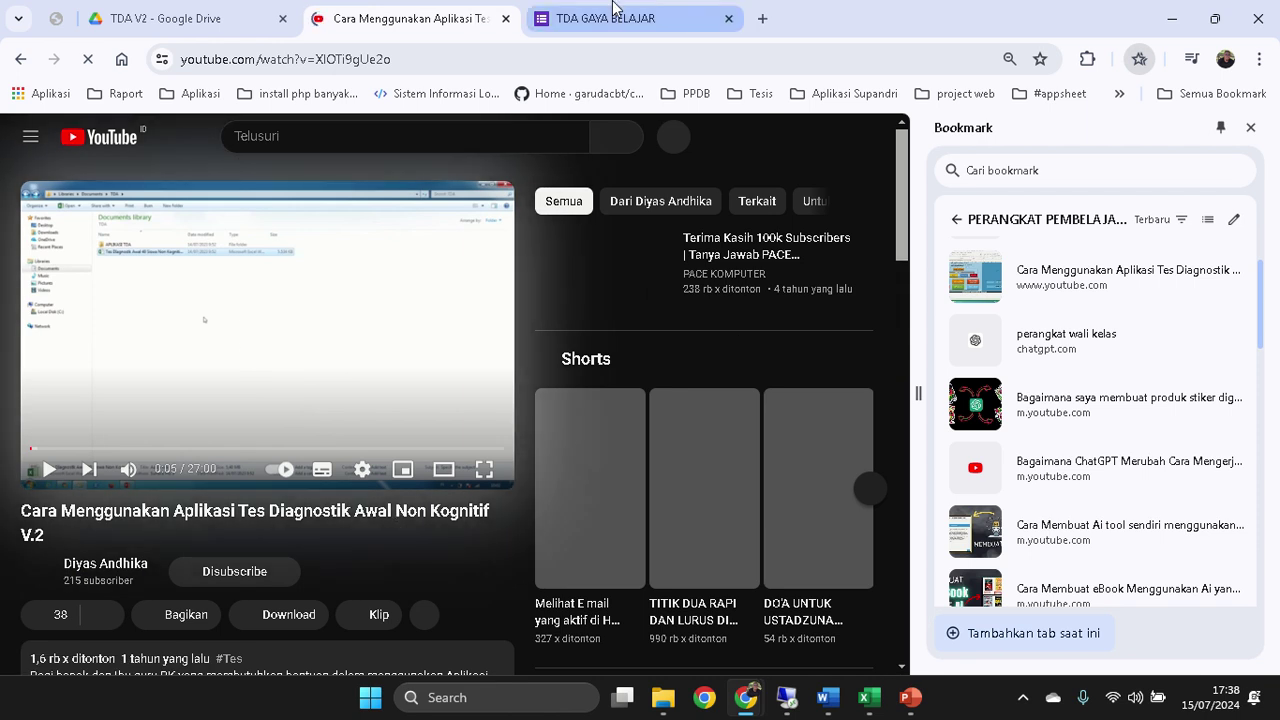
mouse_move(595, 92)
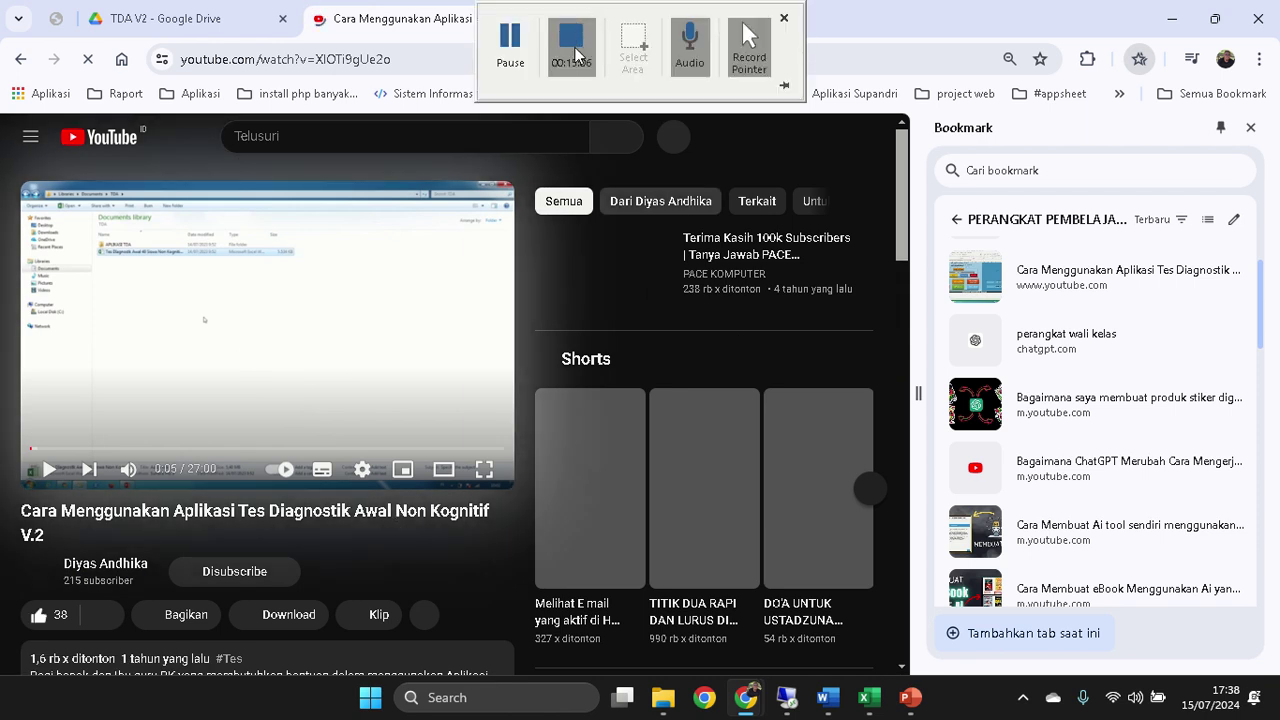